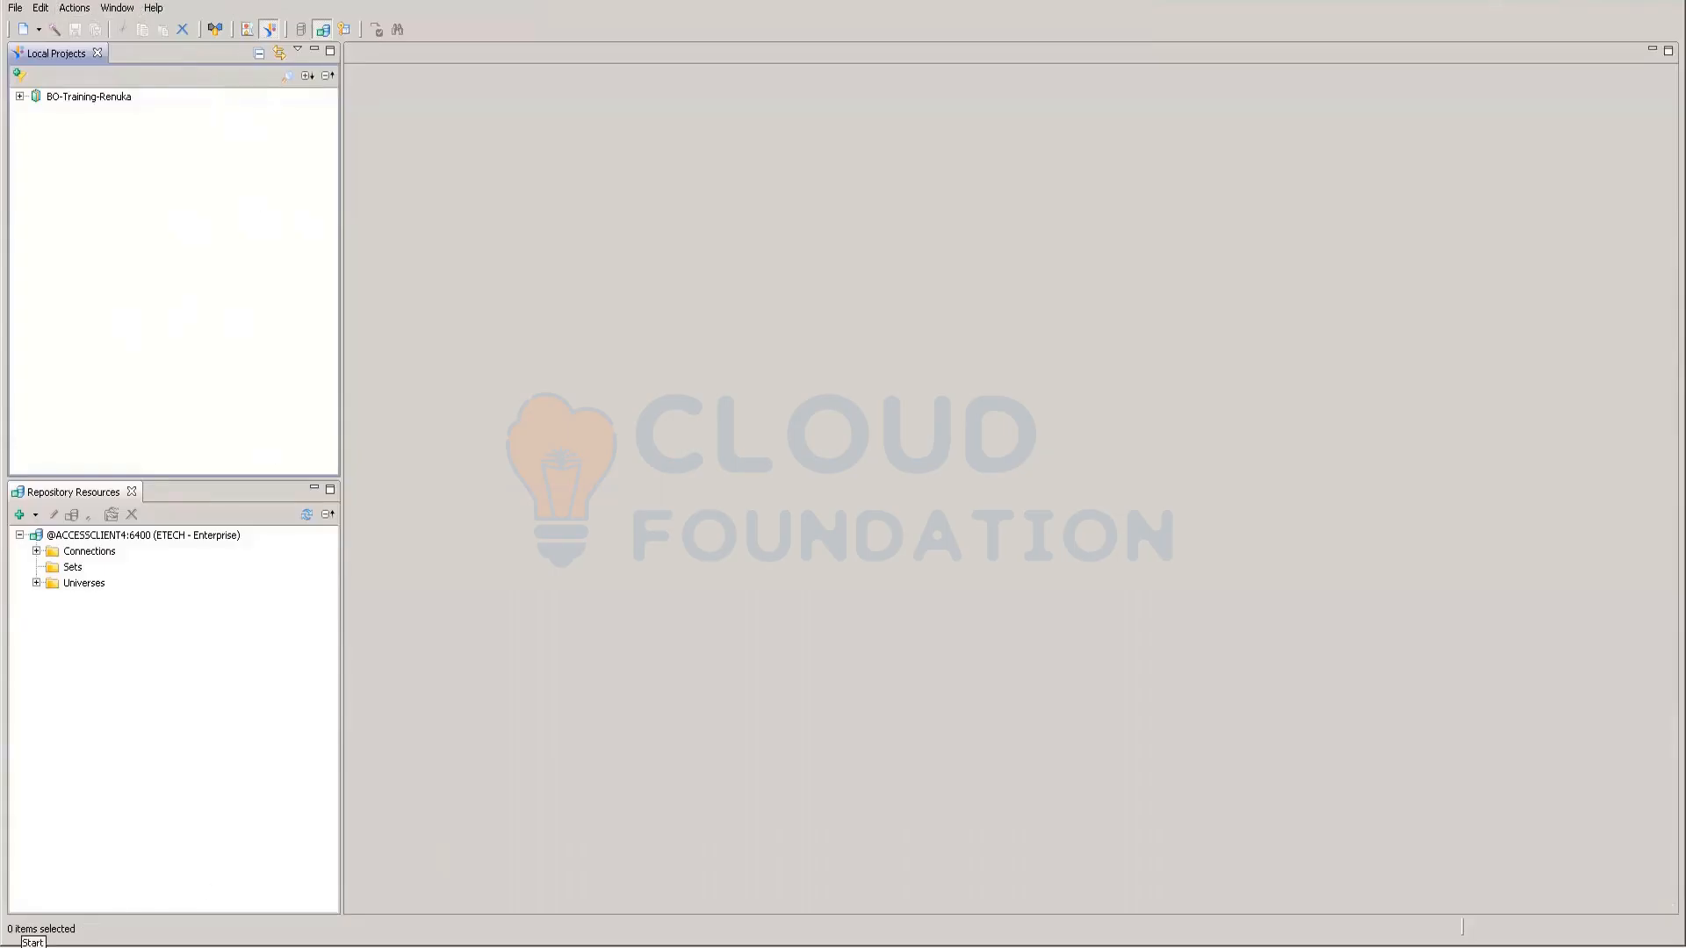
Launch Information Design Tool by searching 'inf' in the Windows Start menu
click(21, 947)
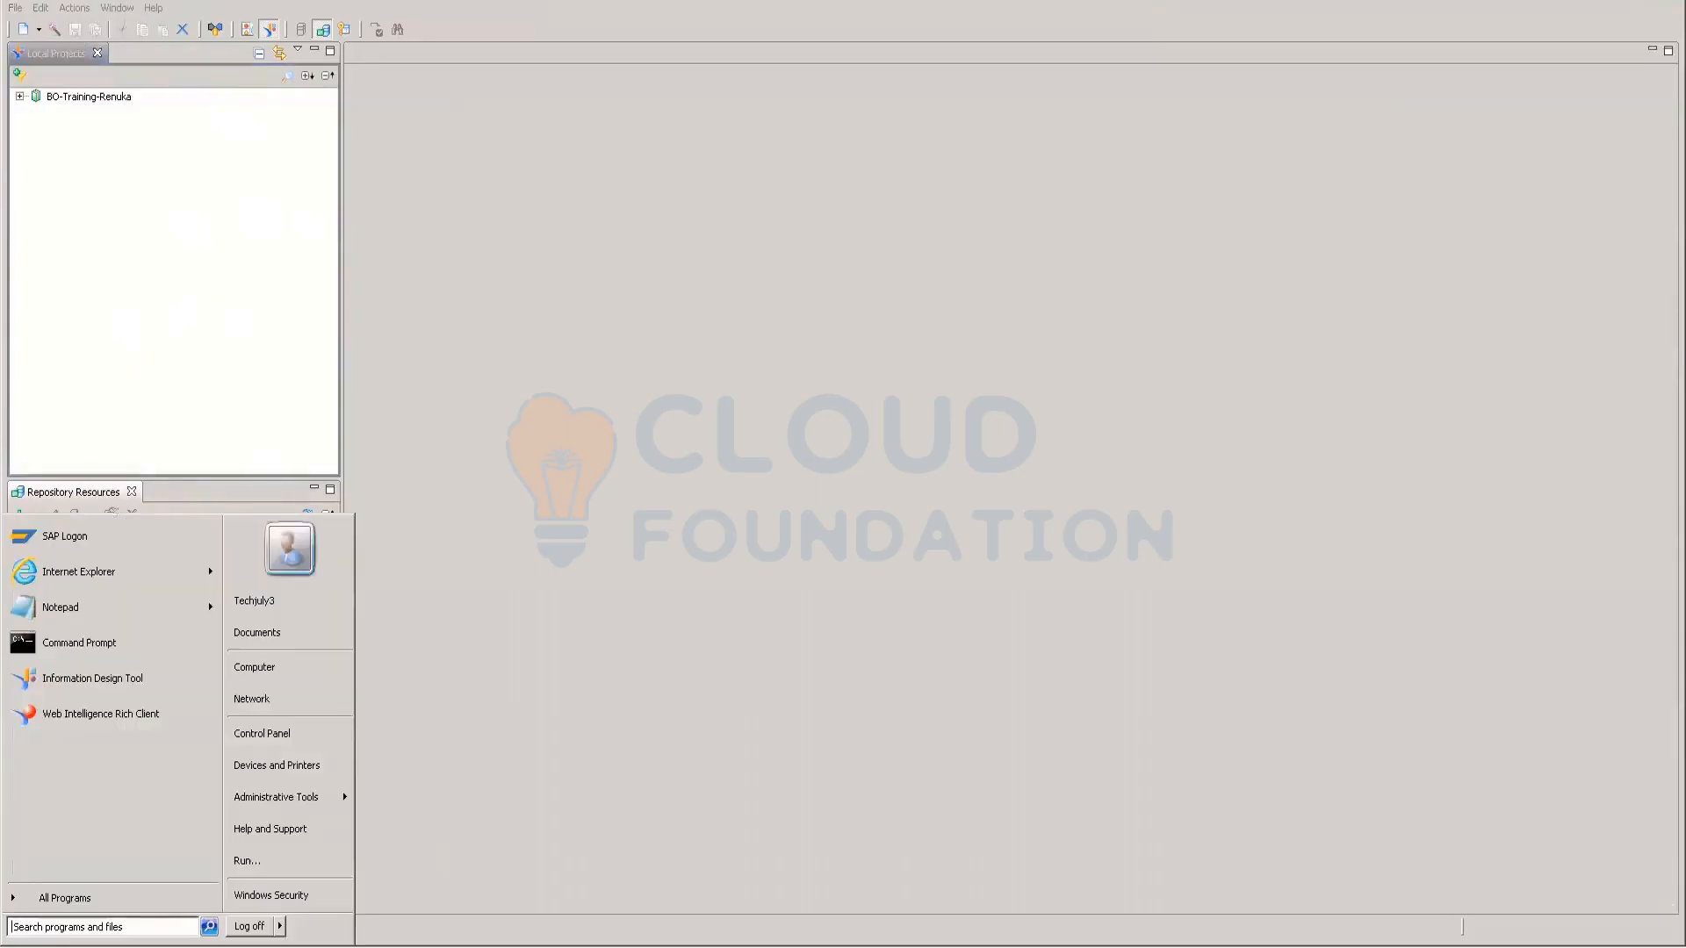
click(54, 929)
text(inf)
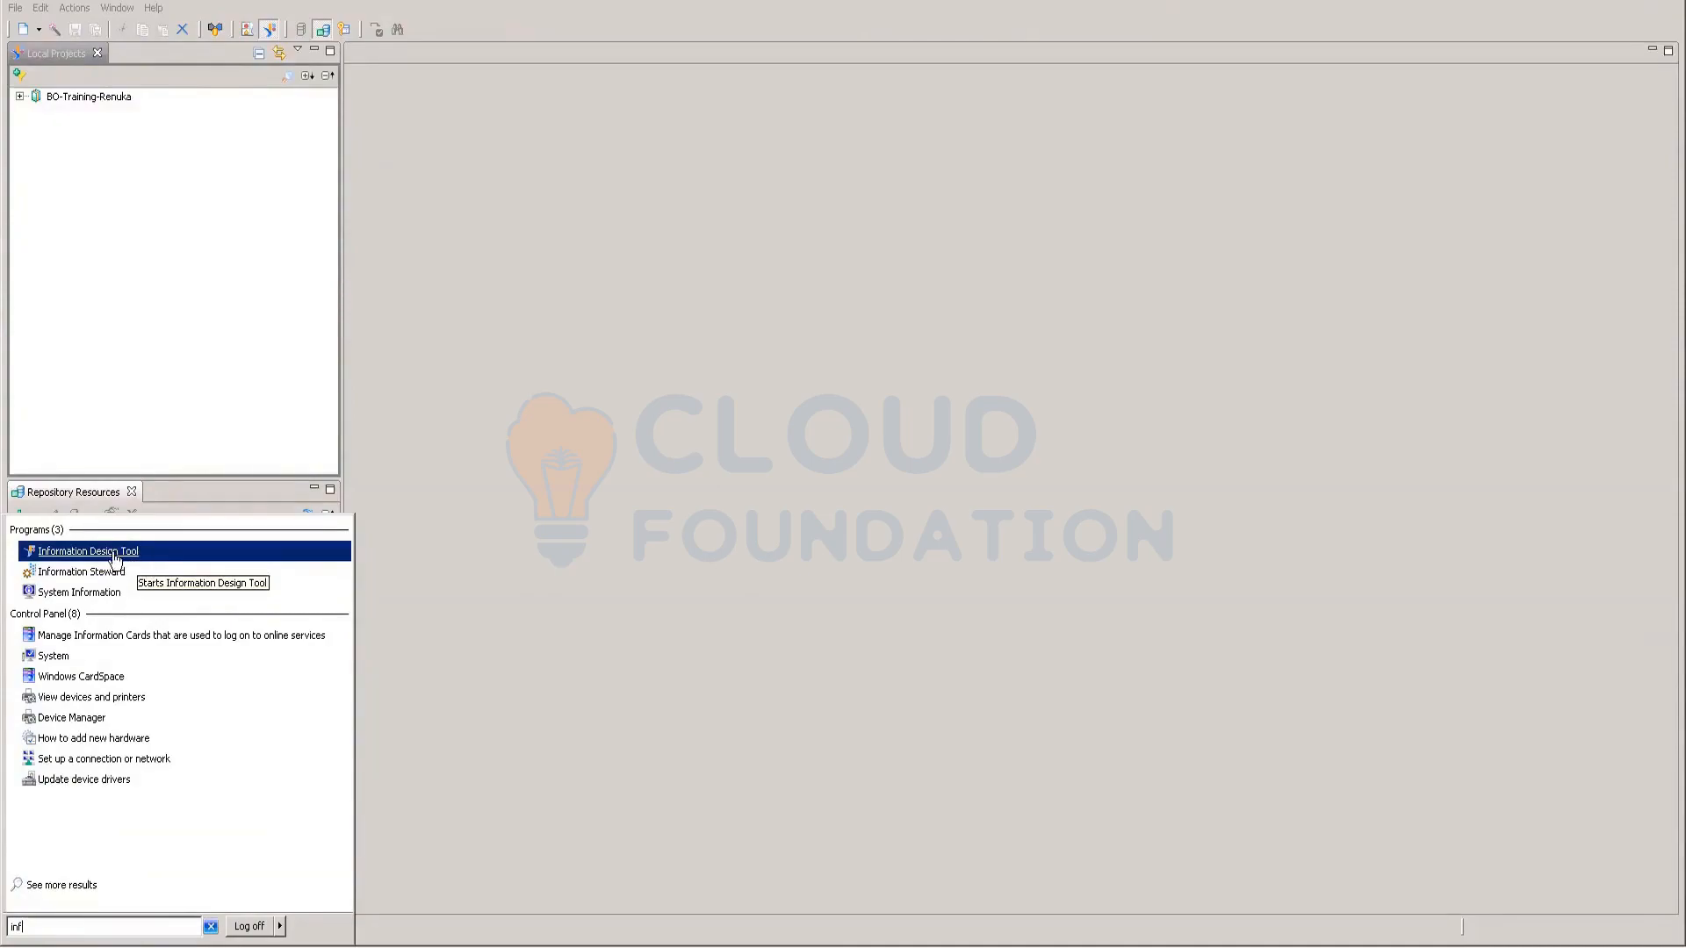
click(283, 396)
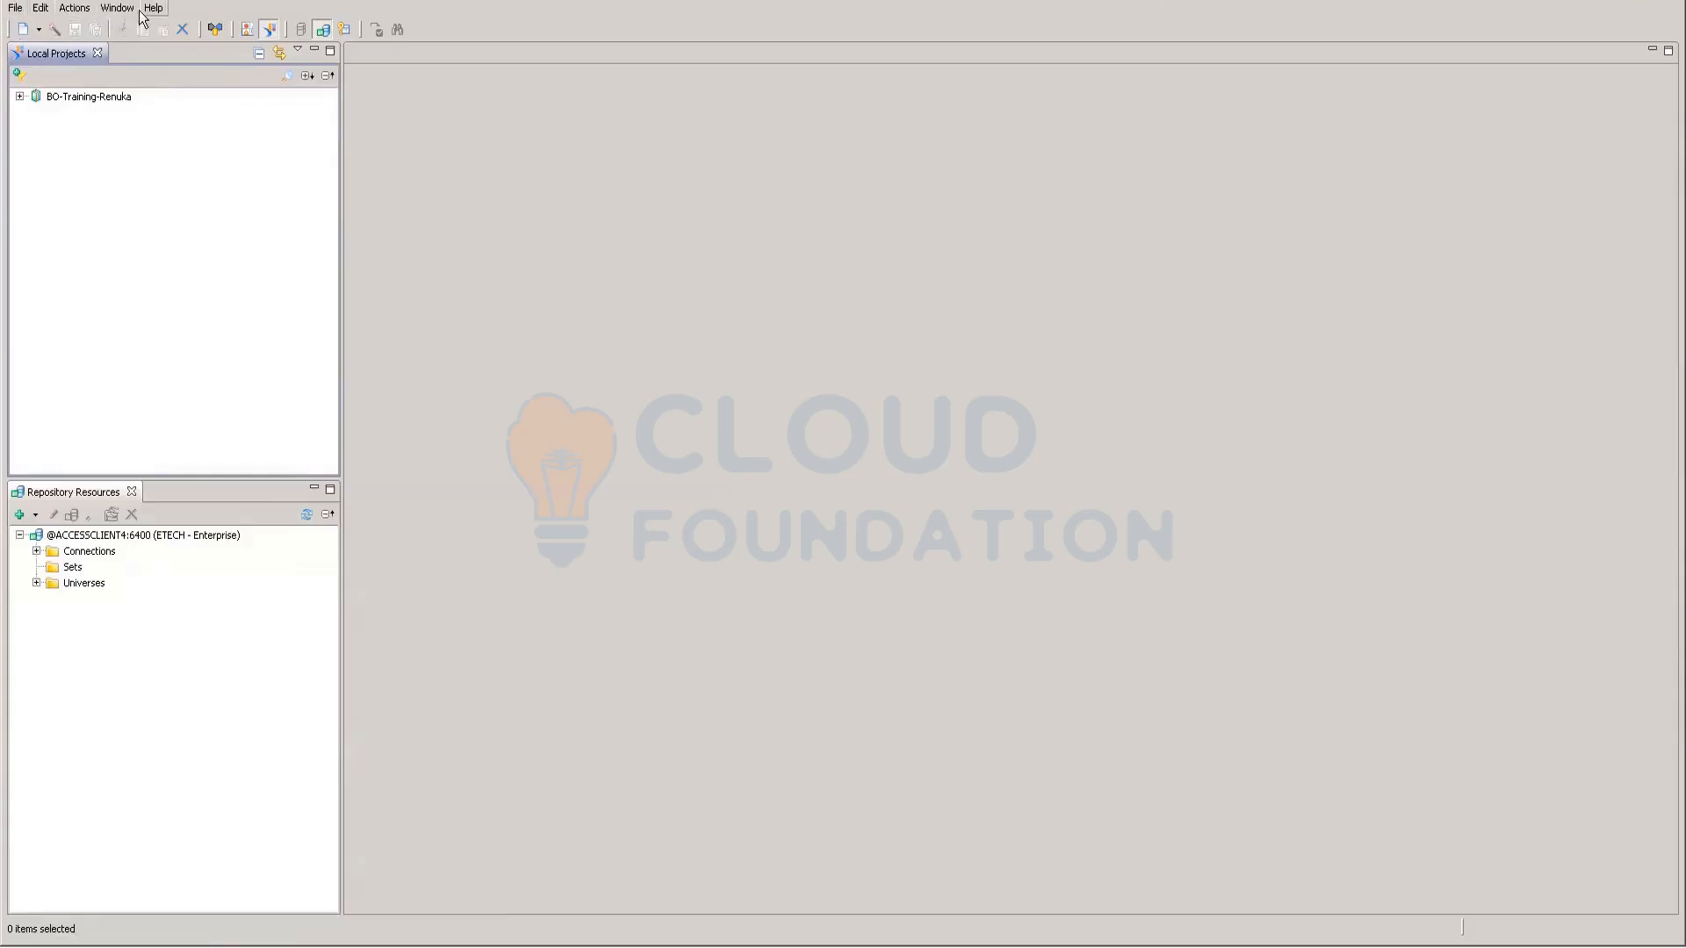
Look through the File menu's New resource types, then dismiss the menus
click(17, 8)
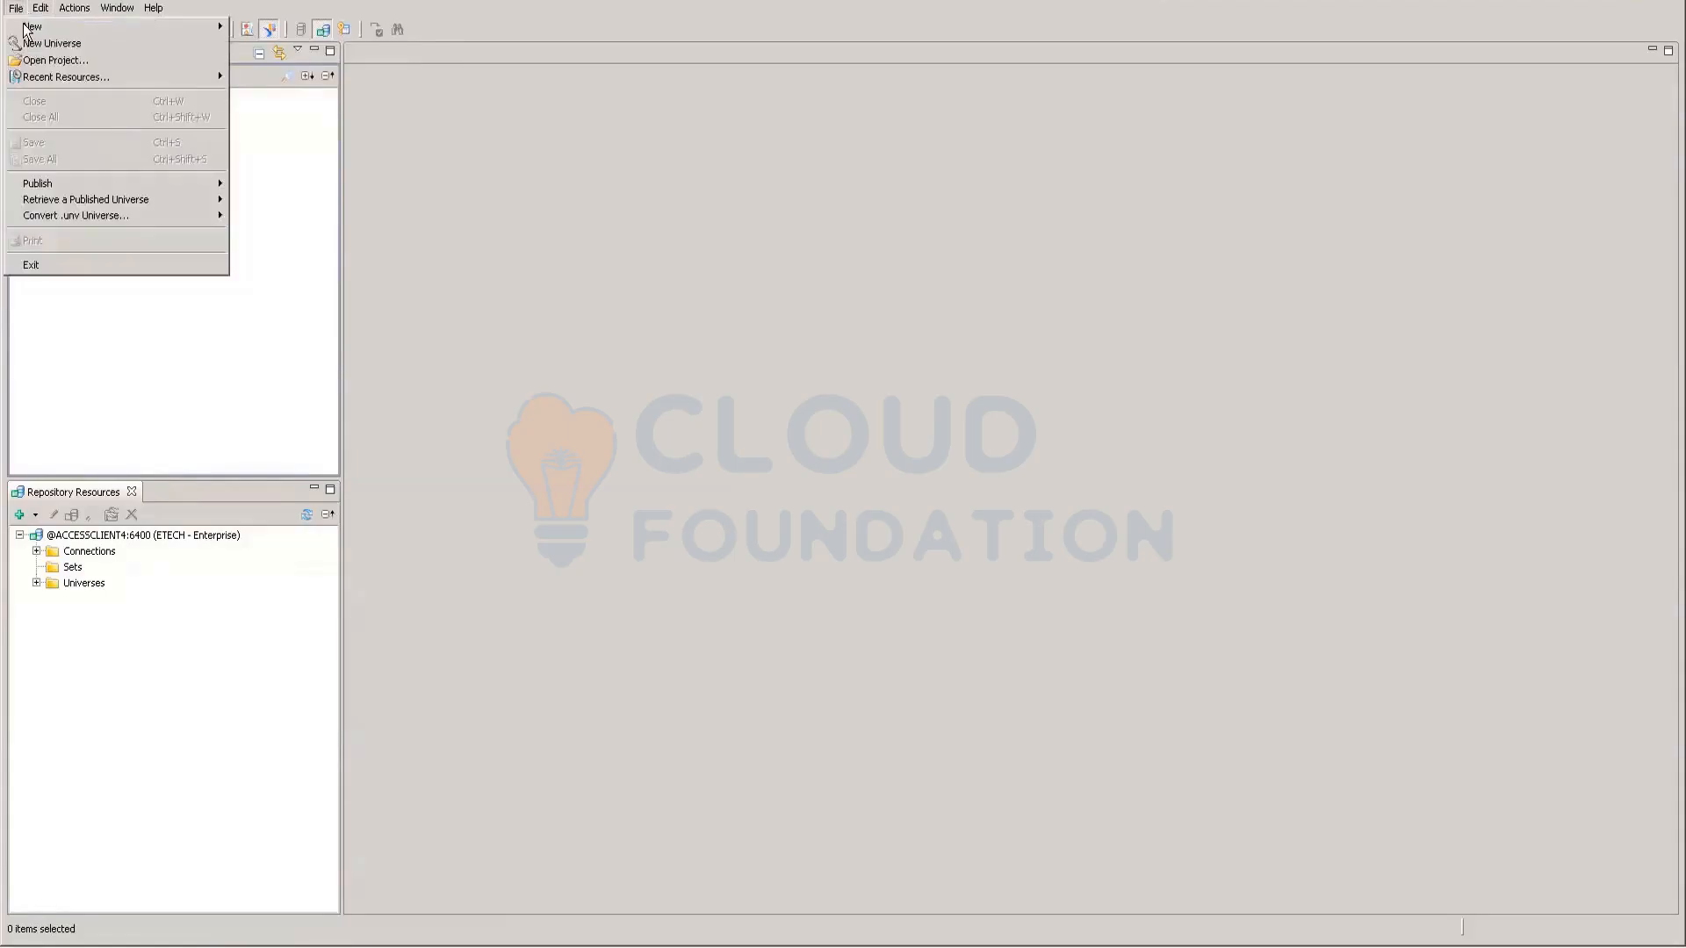
mouse_move(137, 30)
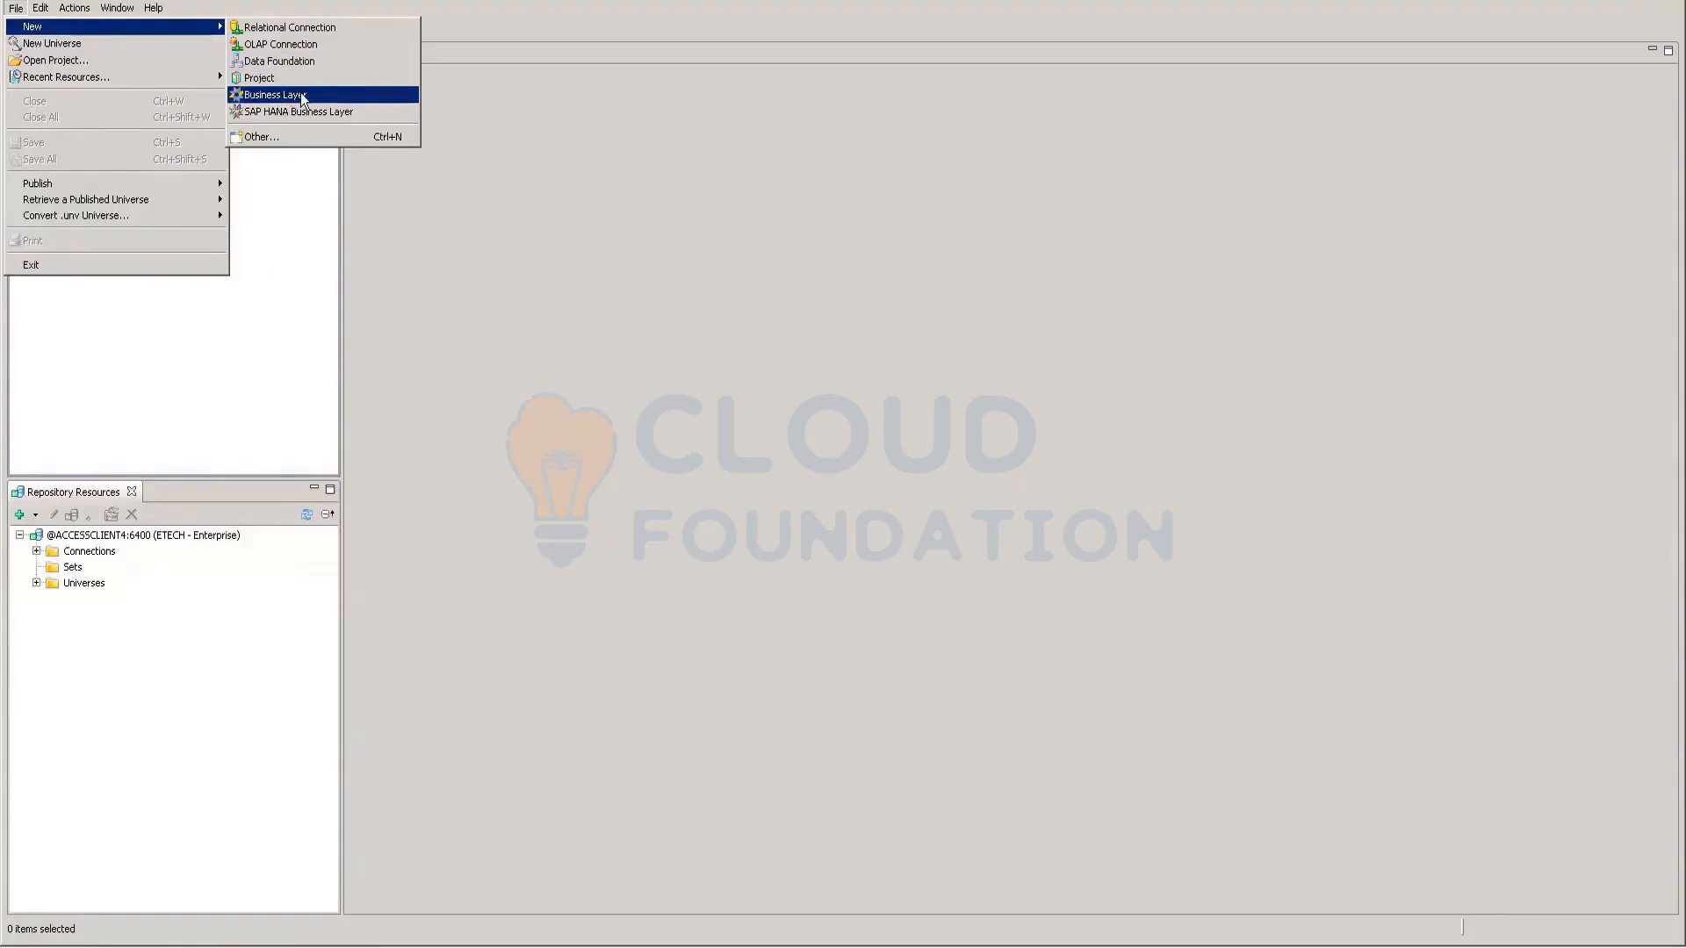
click(200, 11)
click(16, 8)
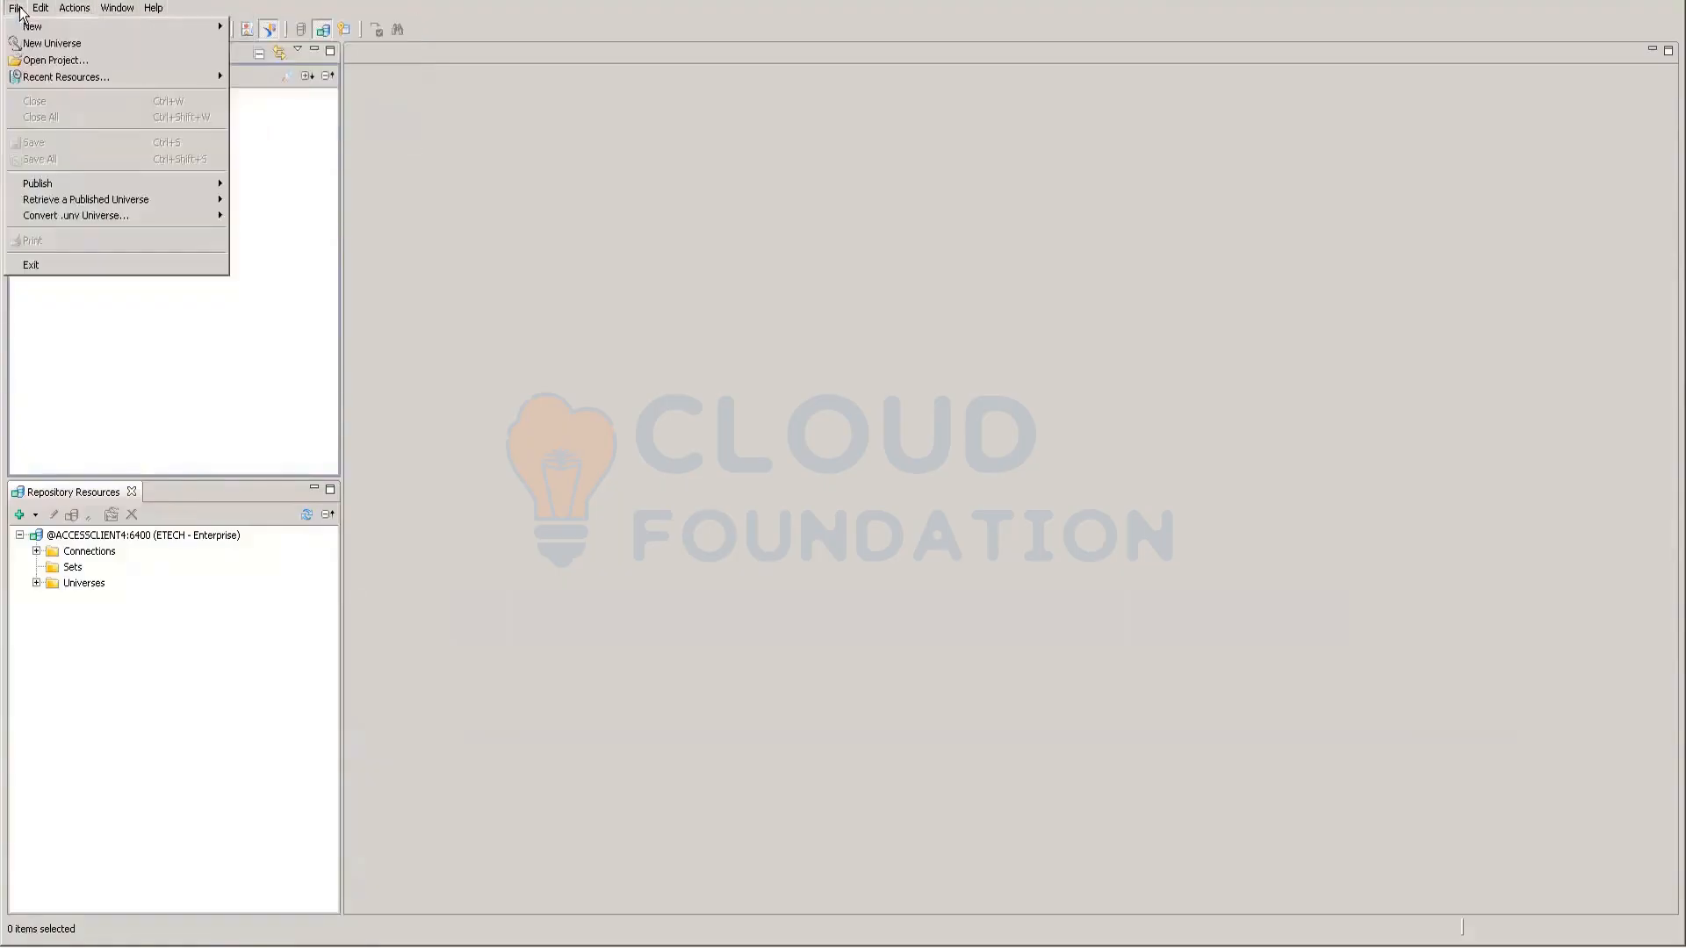
mouse_move(45, 25)
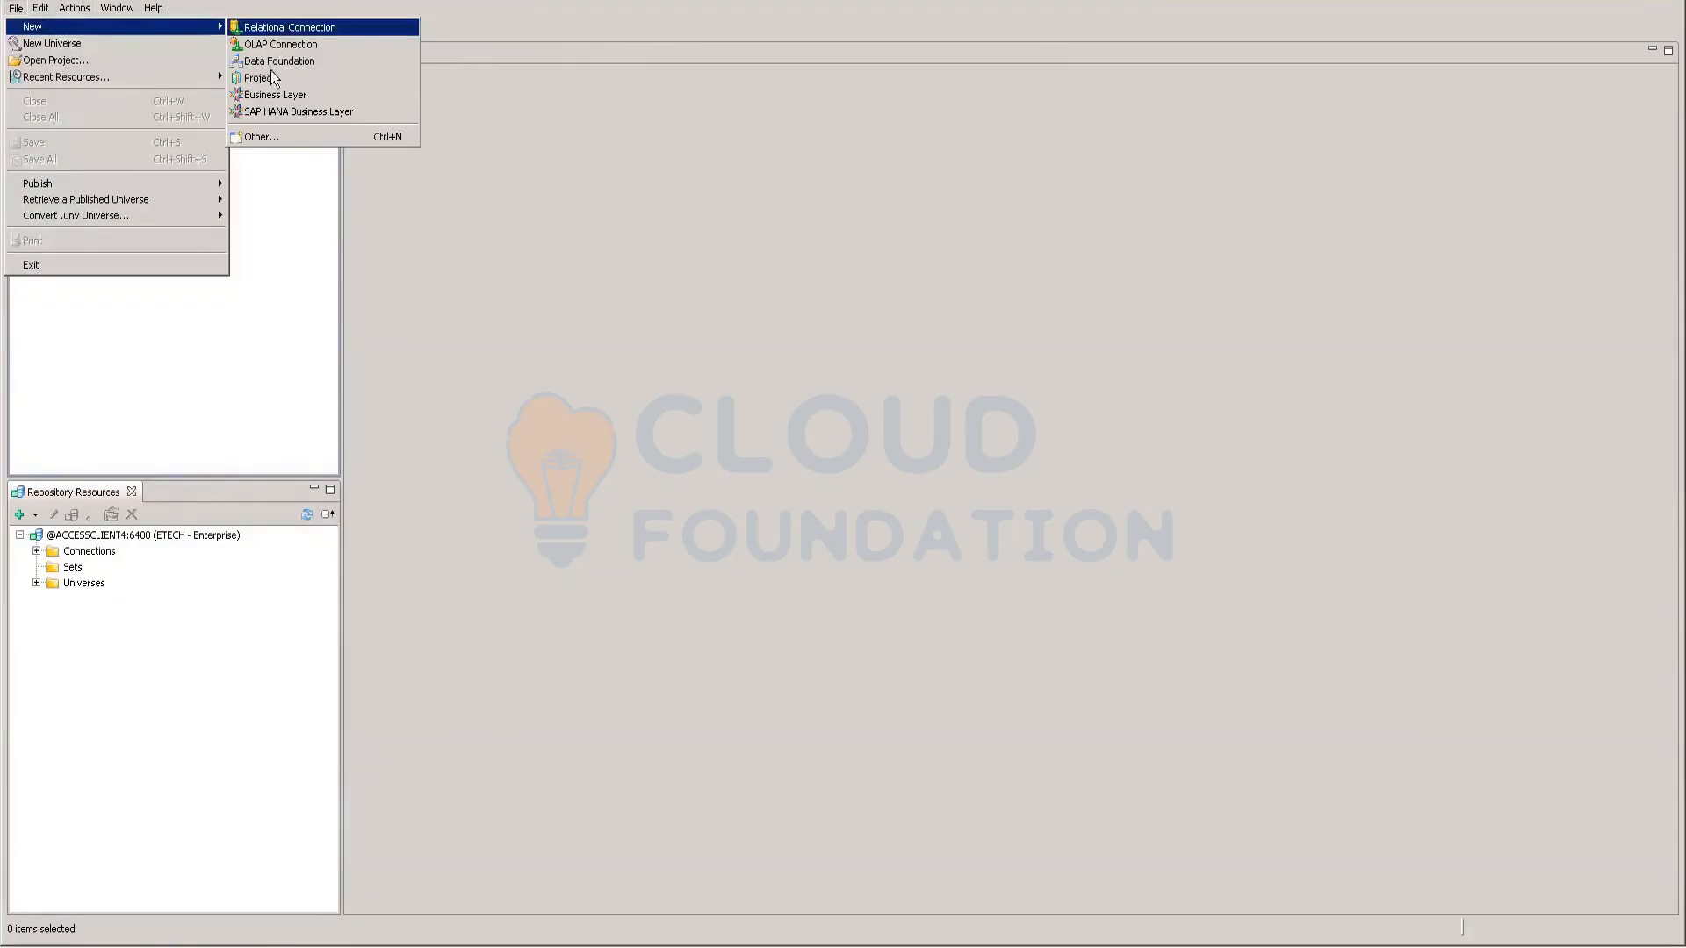
click(196, 202)
Check the Local Projects New creation options, then reopen the File menu
right_click(158, 147)
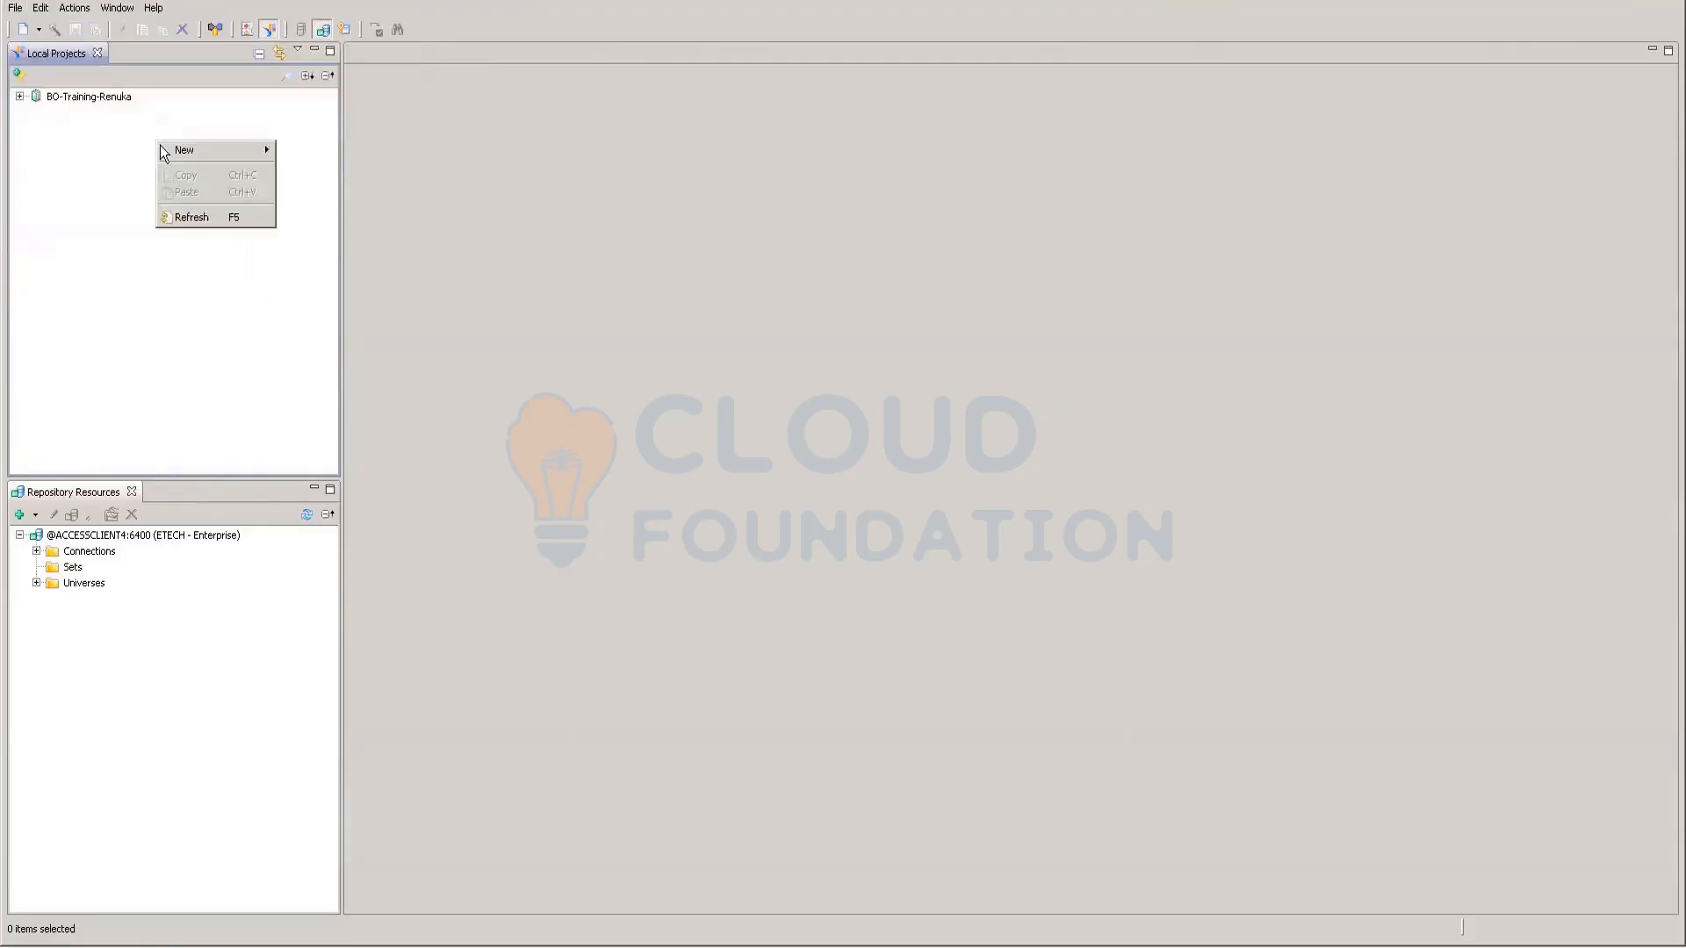
mouse_move(179, 146)
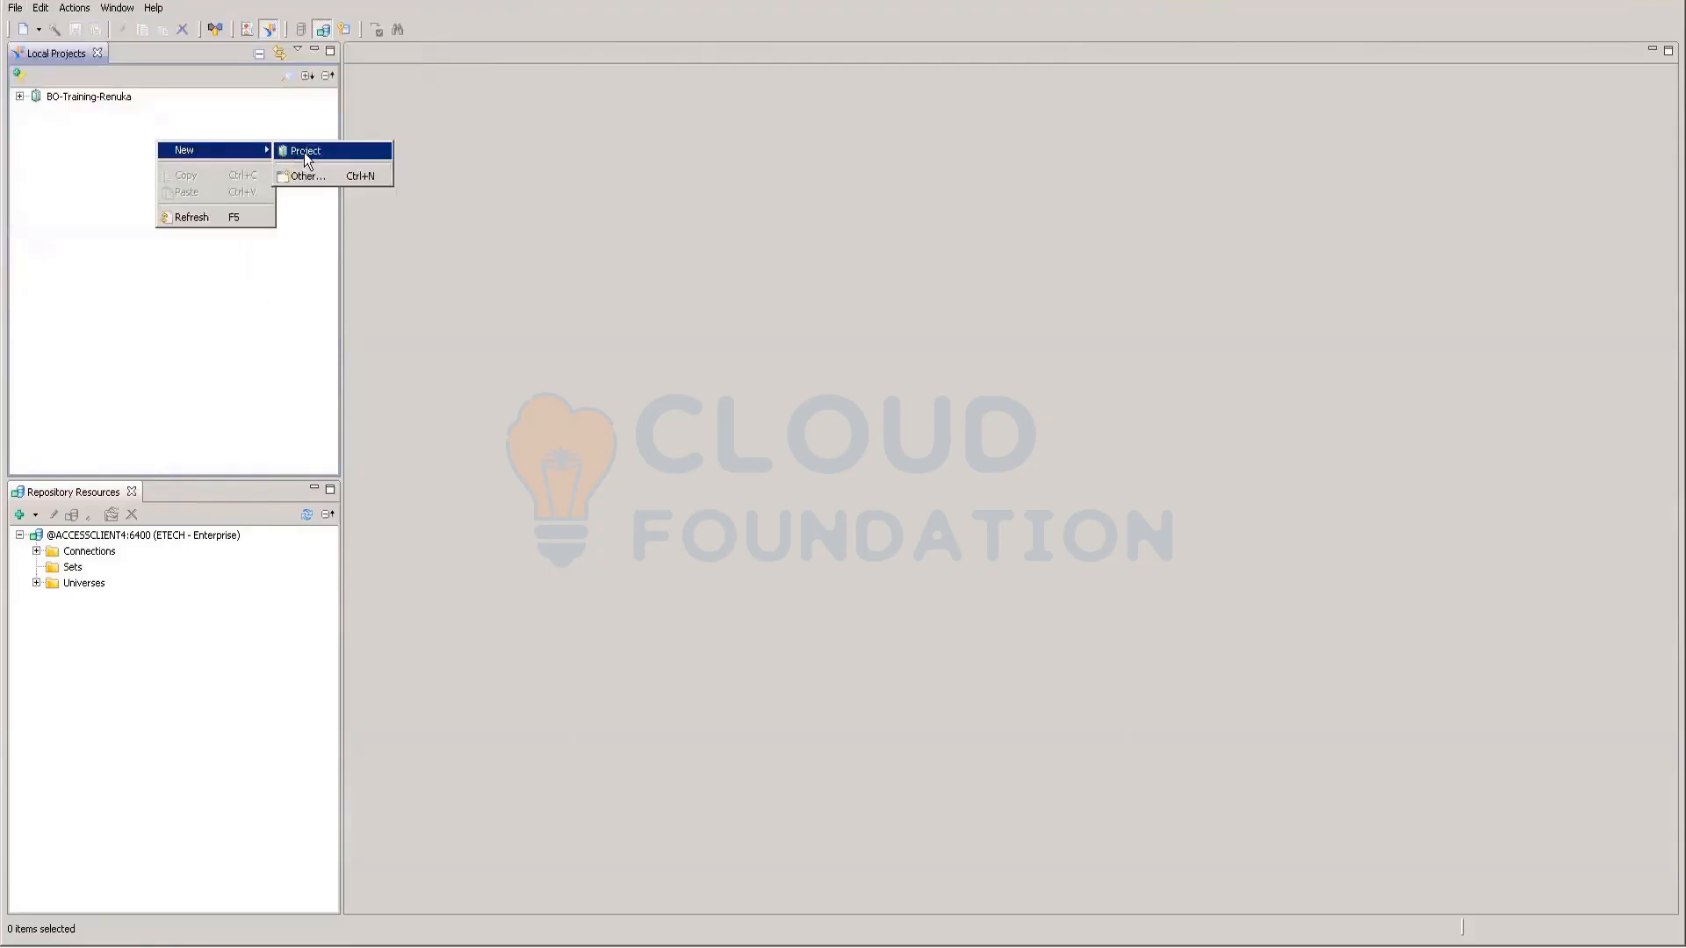
click(59, 139)
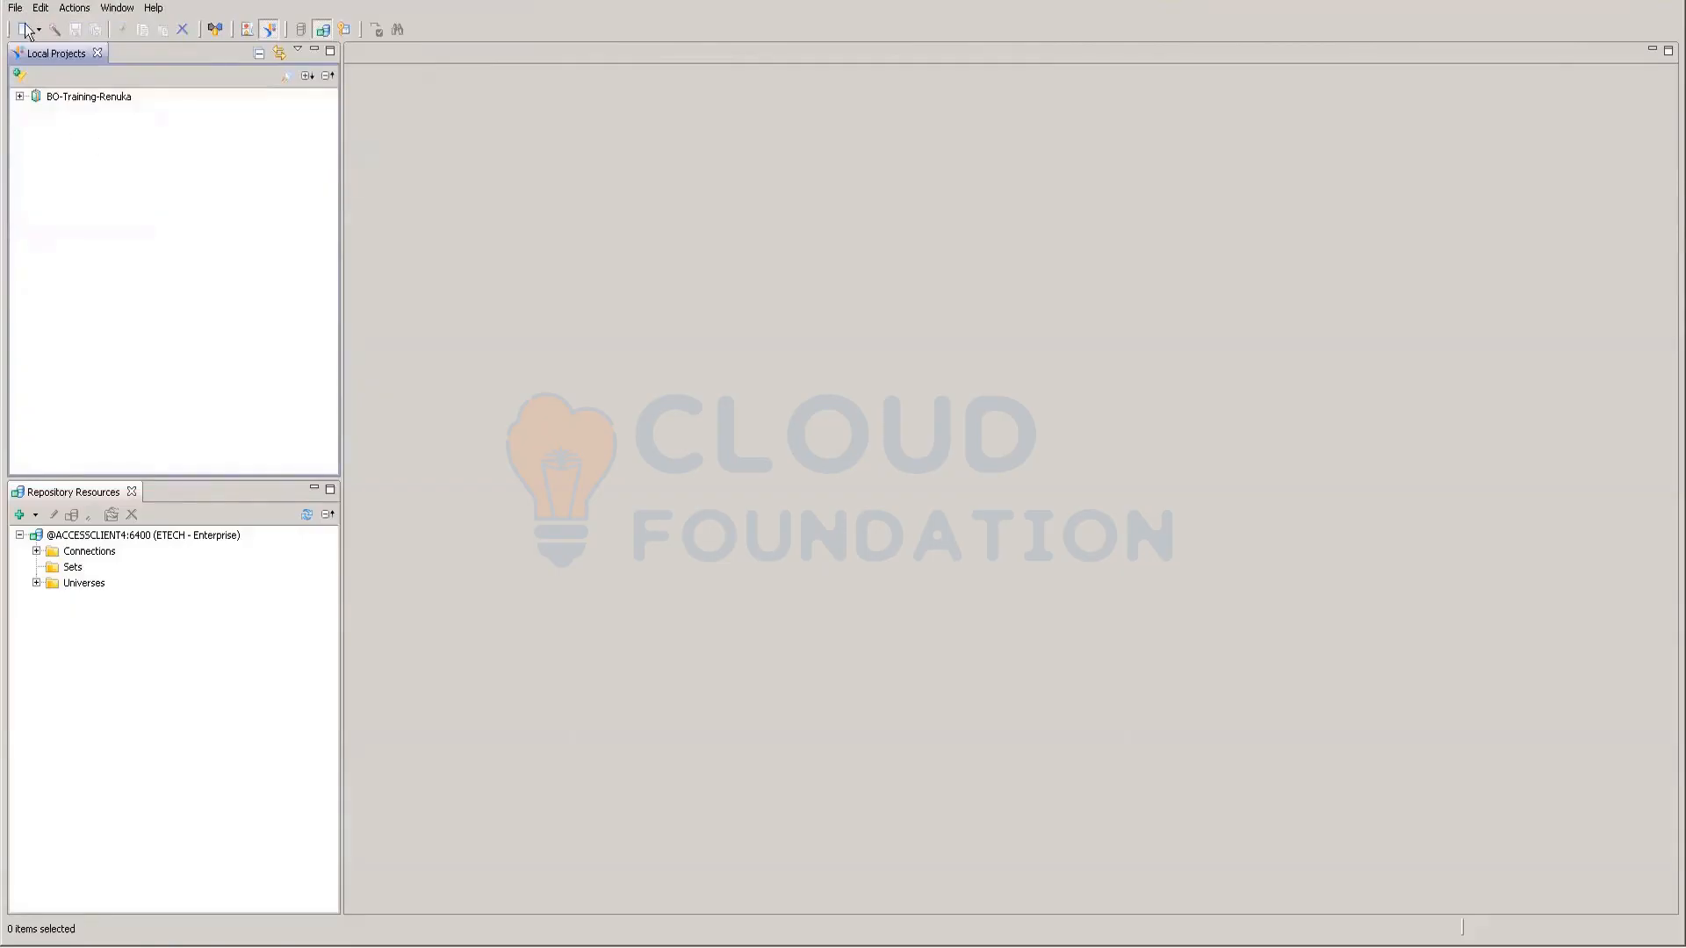
click(16, 8)
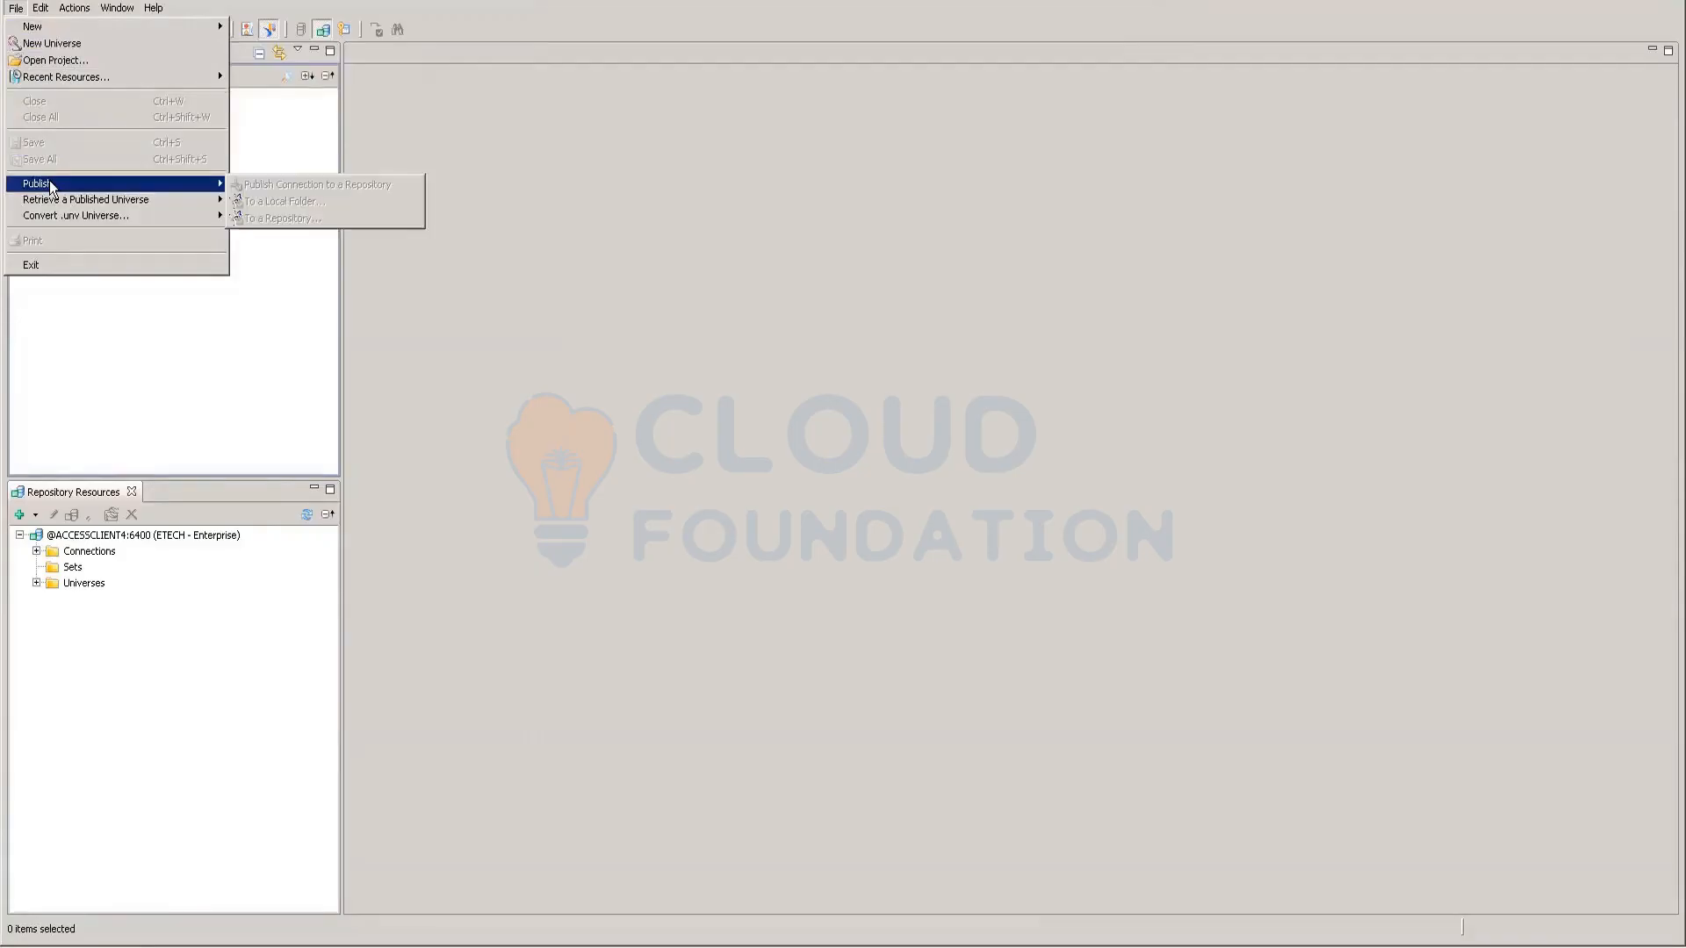
Review the Retrieve a Published Universe and Convert .unv Universe options, then close the File menu
mouse_move(60, 202)
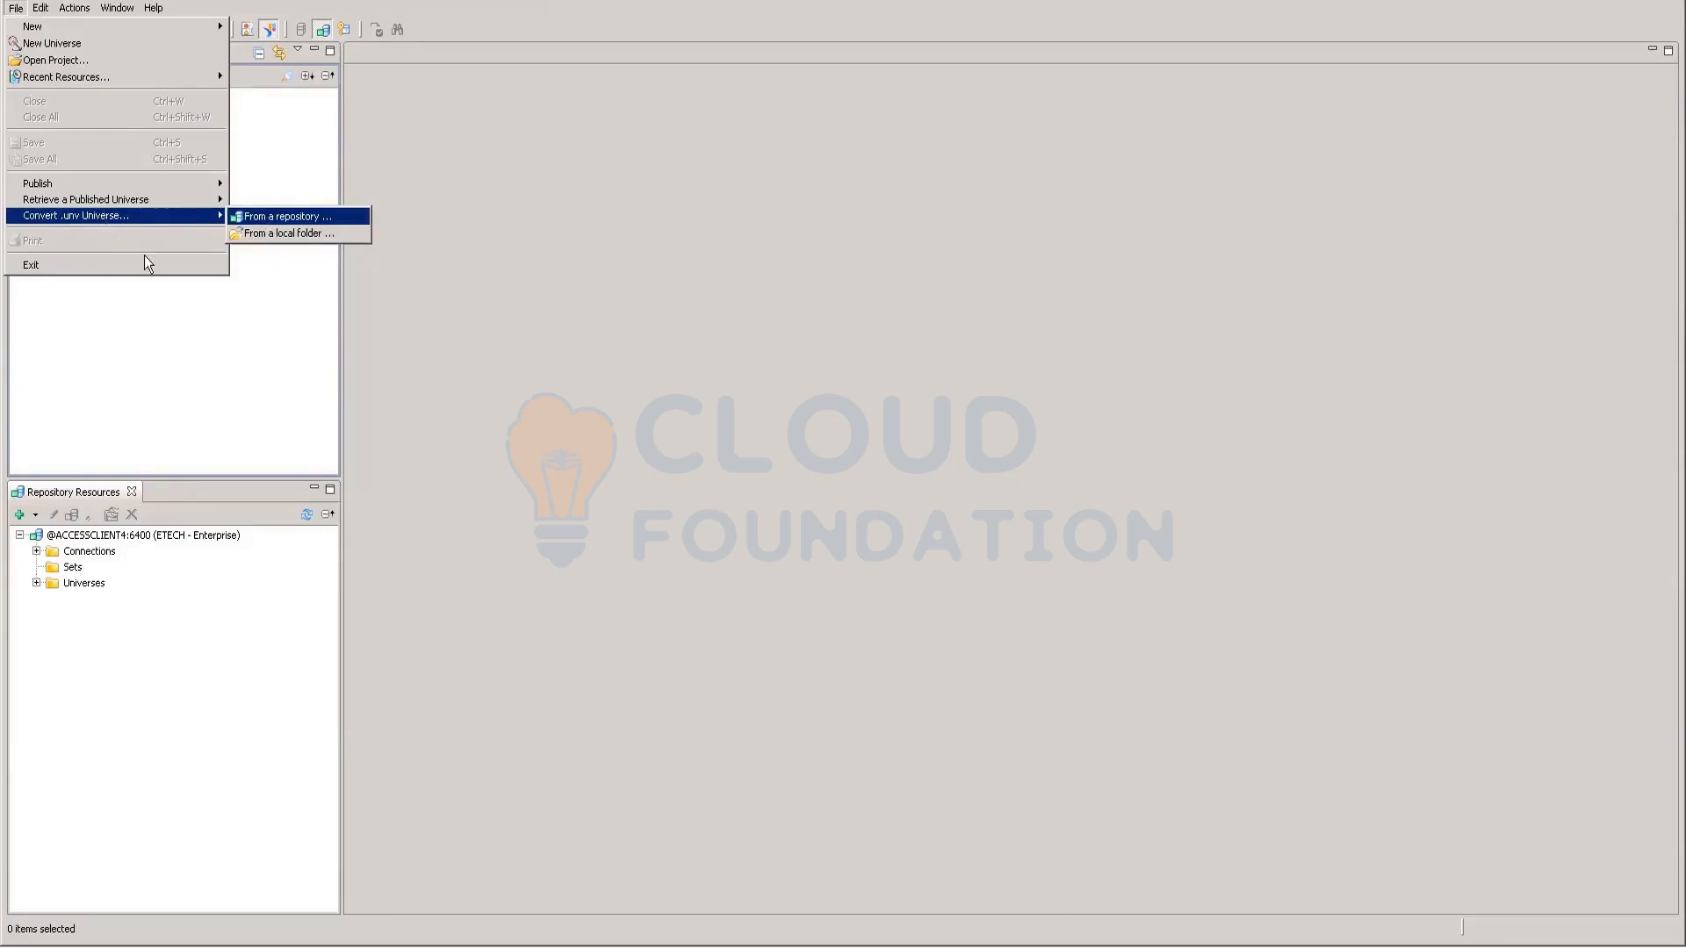
click(176, 310)
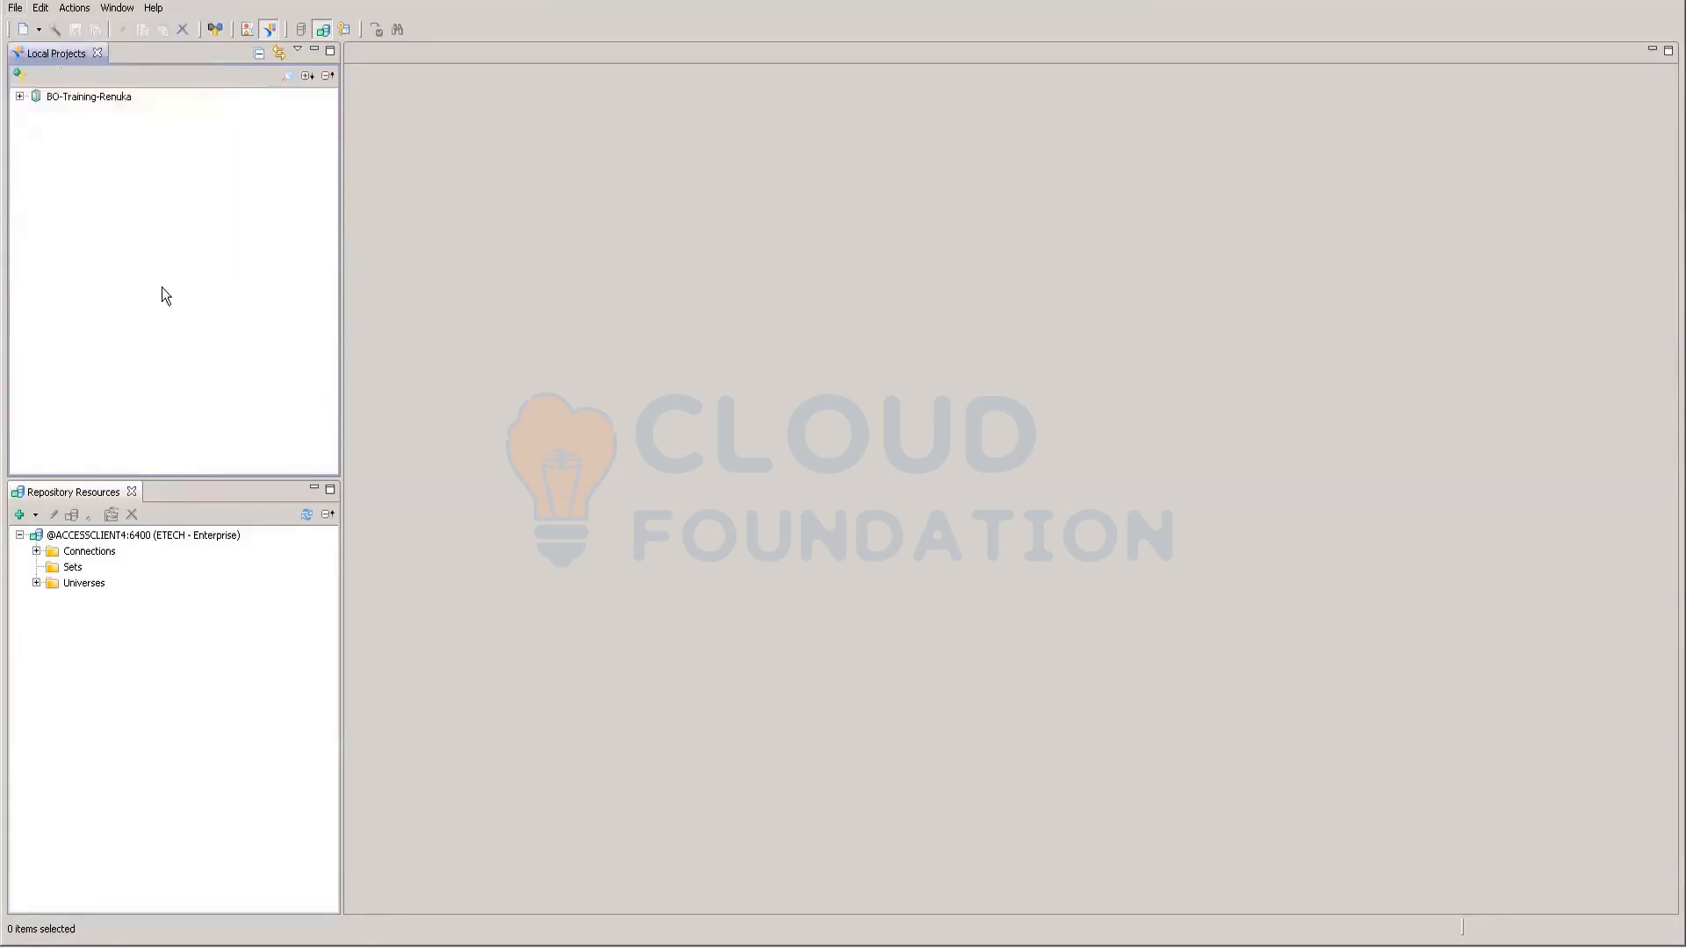
click(42, 9)
click(41, 9)
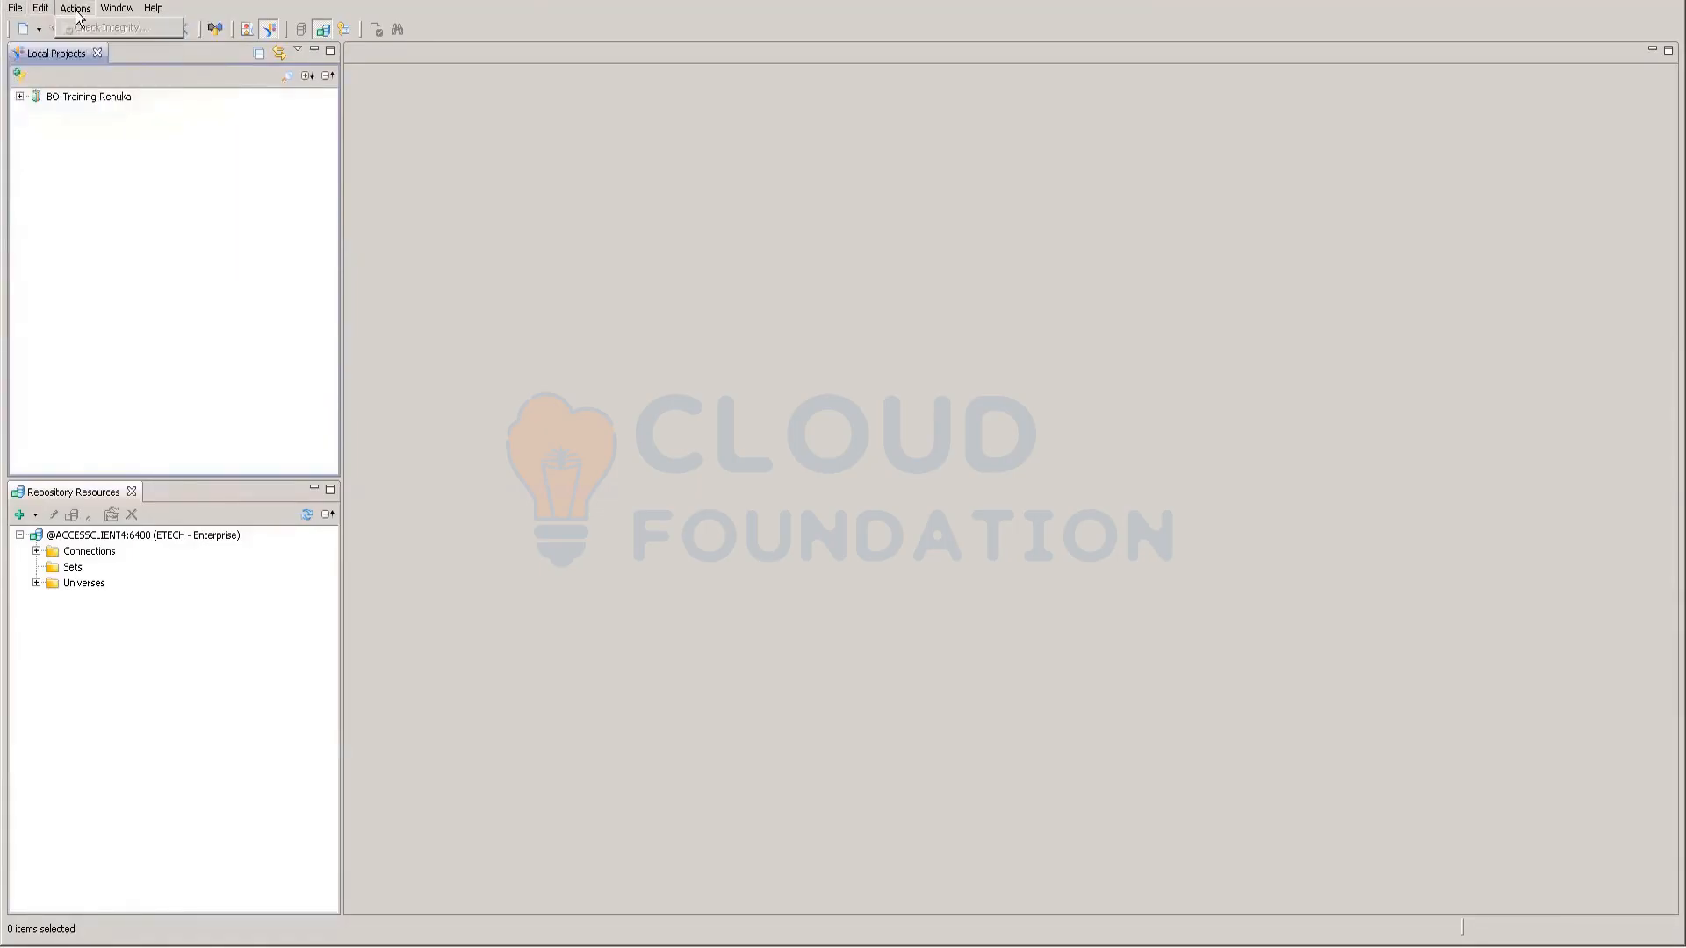
click(117, 9)
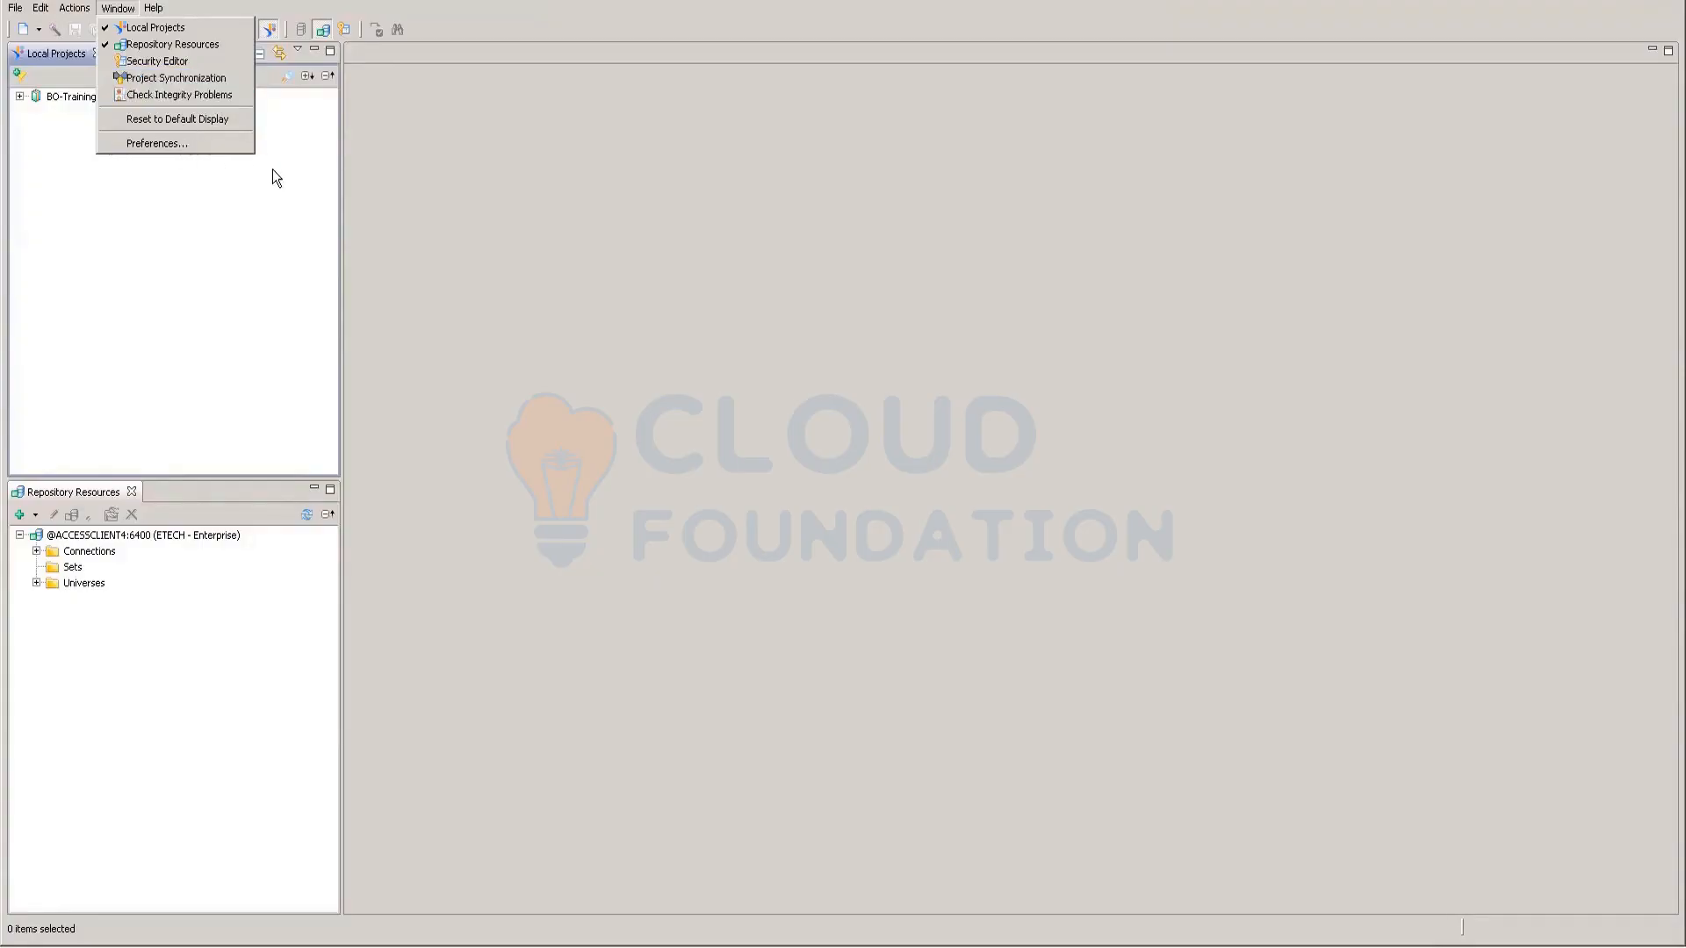
click(154, 8)
click(154, 8)
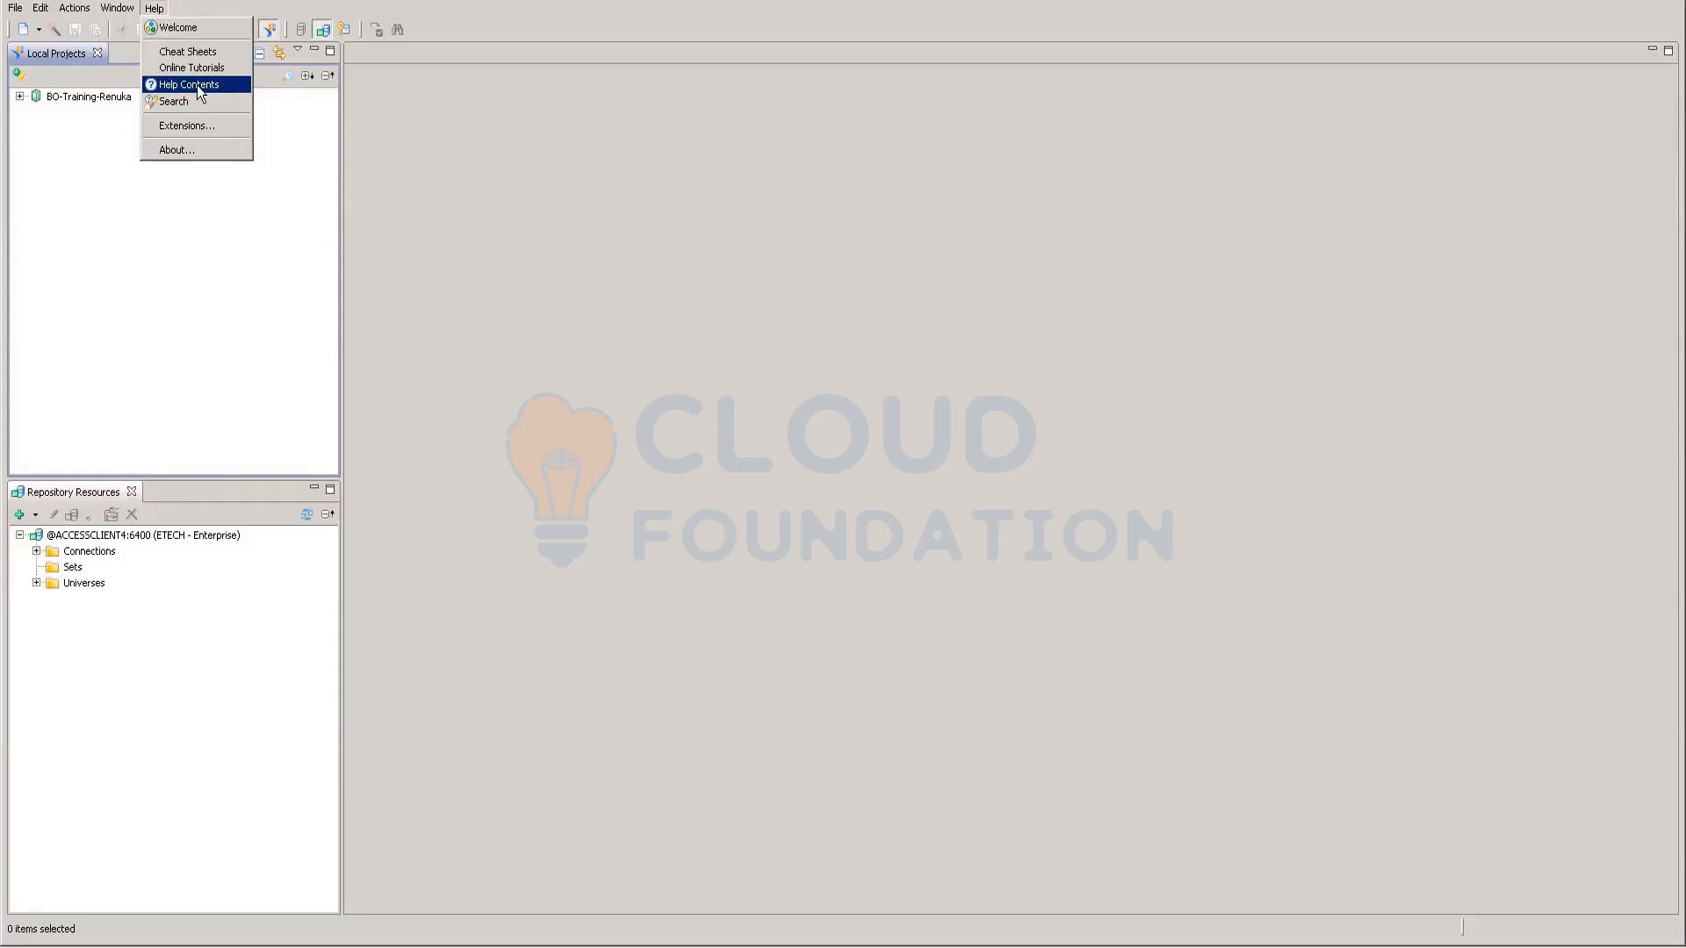
click(82, 273)
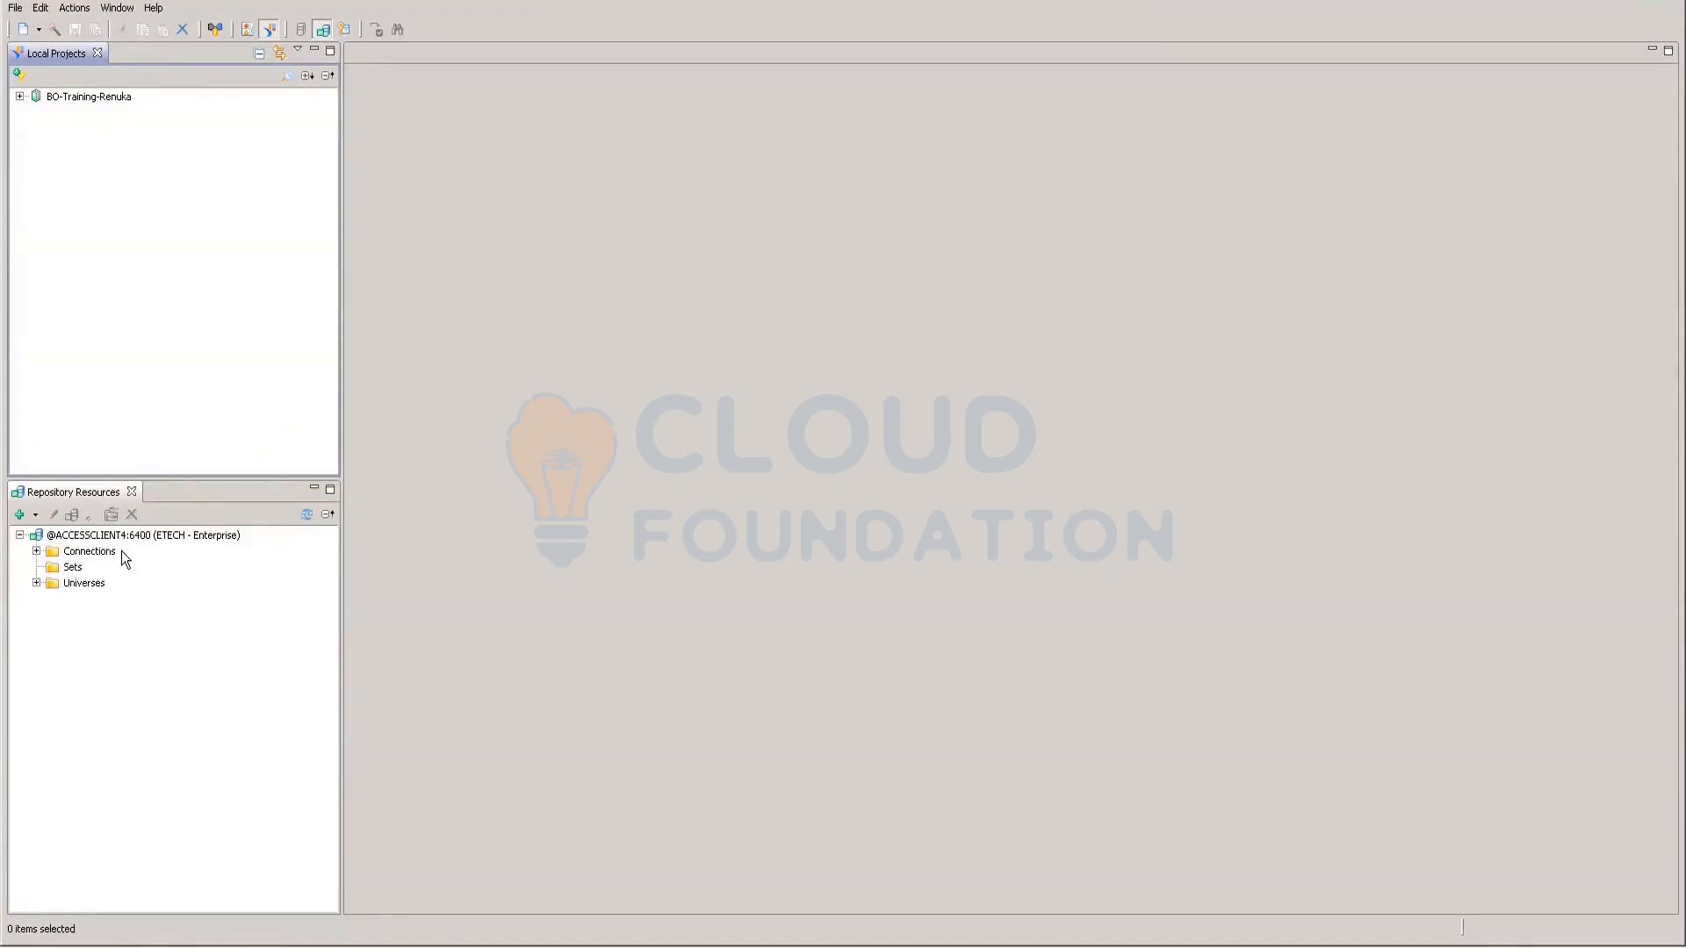
click(36, 551)
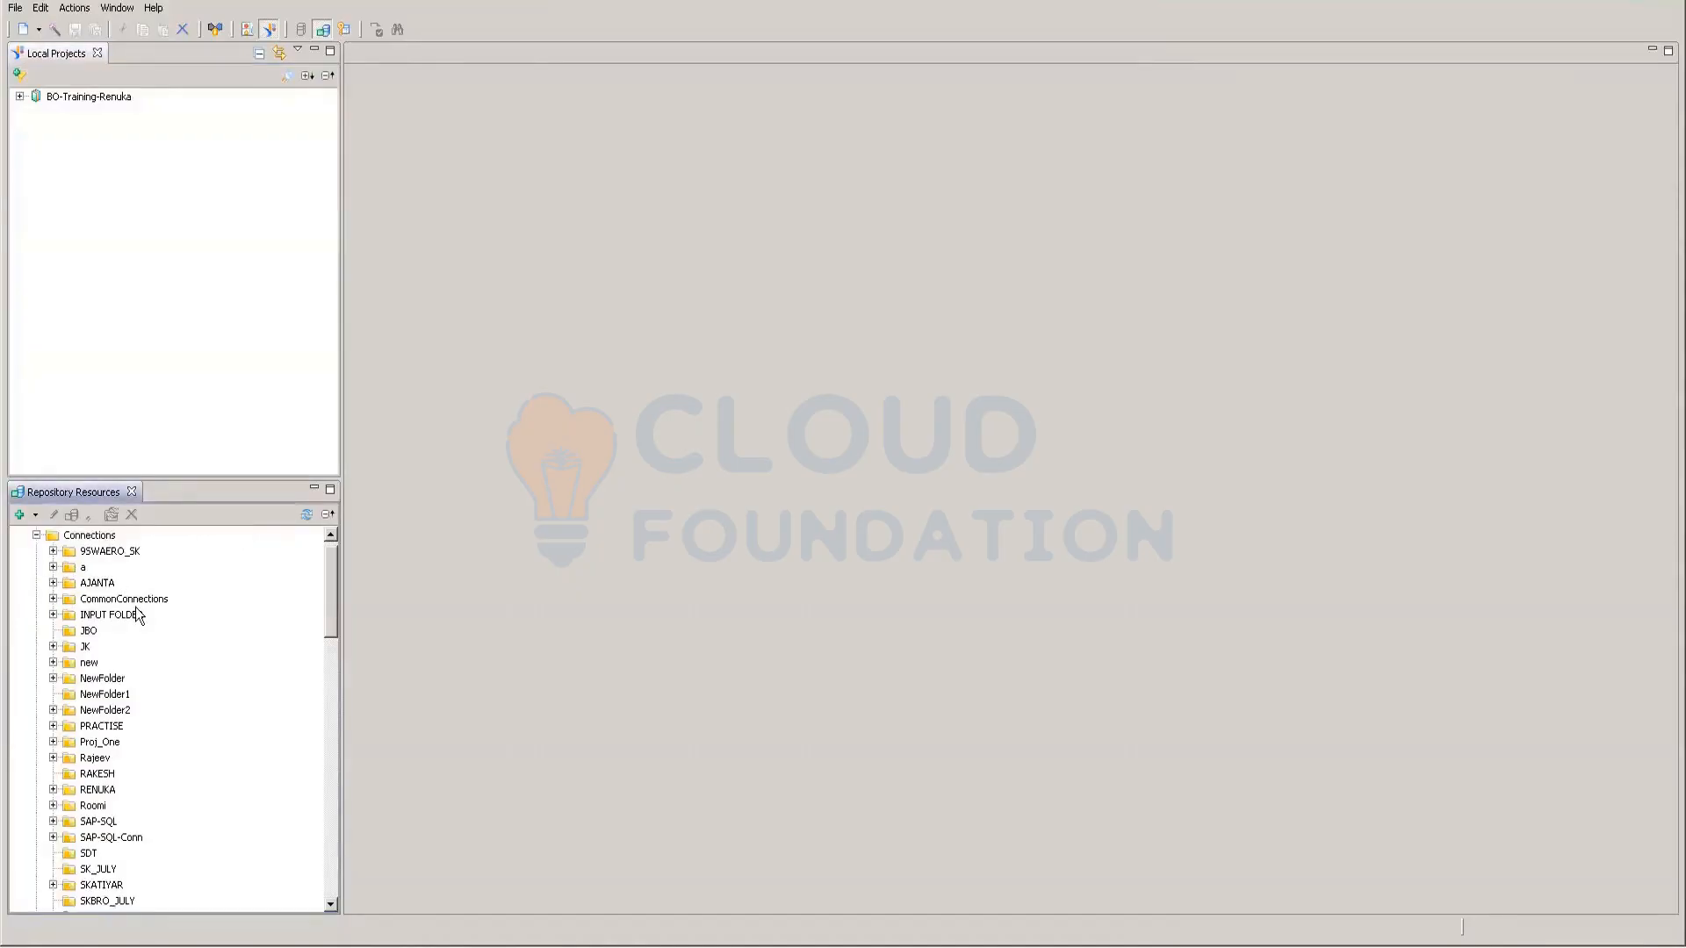
scroll(138, 620, down, 3)
scroll(138, 620, down, 7)
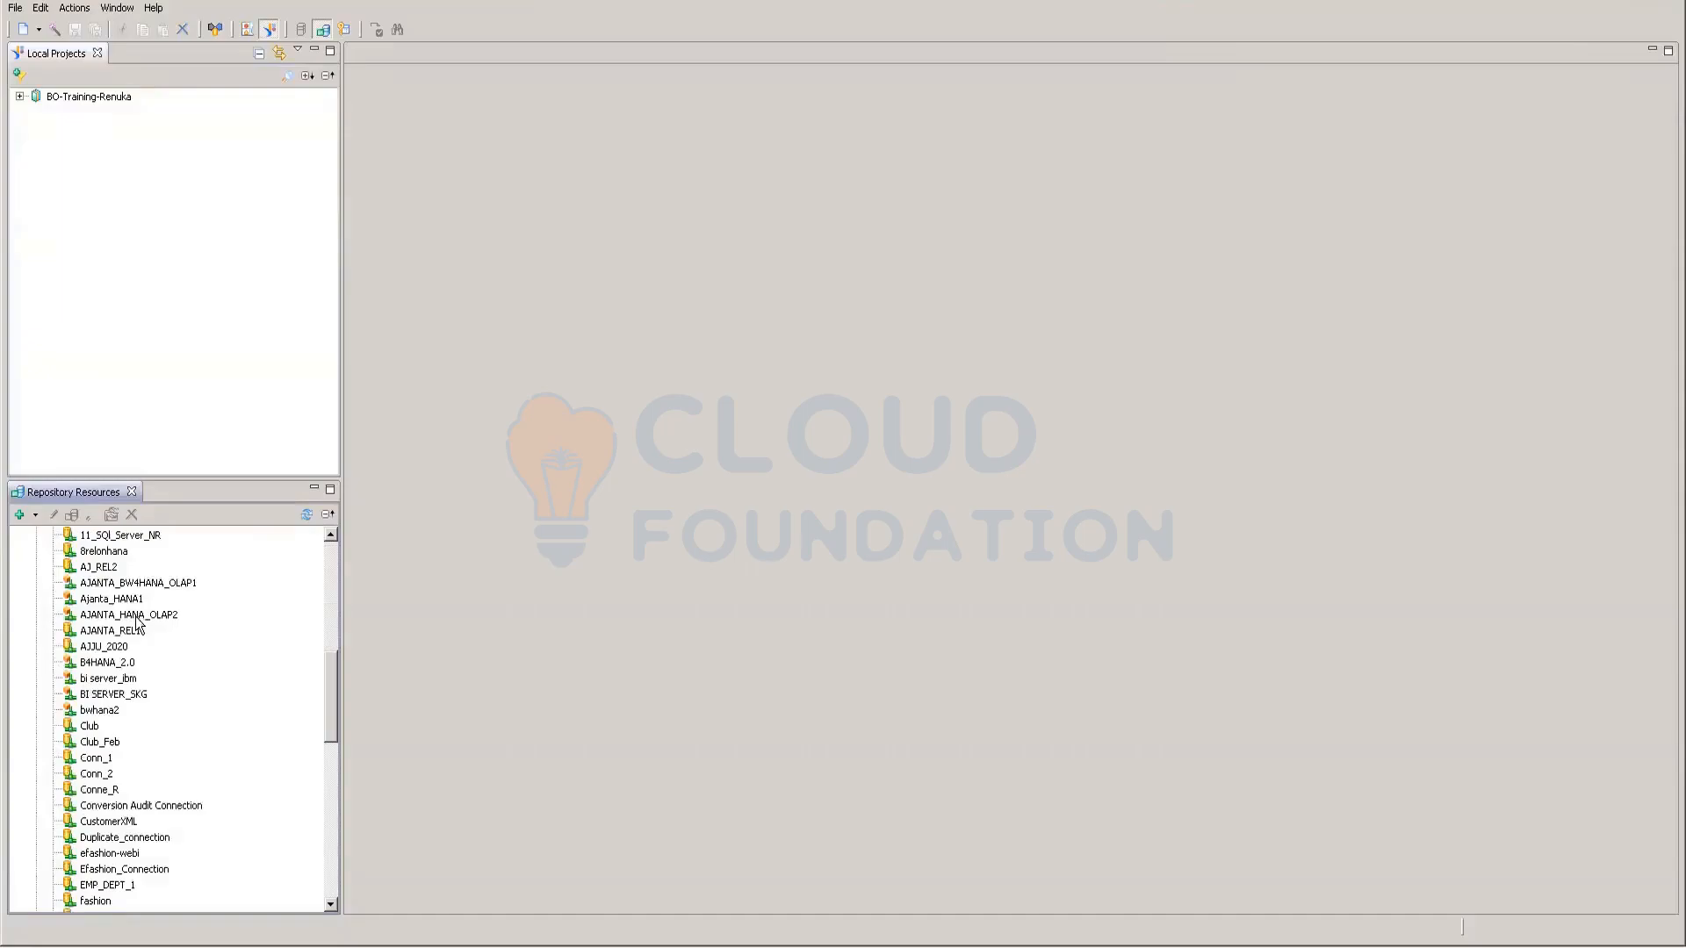
scroll(138, 620, down, 13)
scroll(132, 620, up, 9)
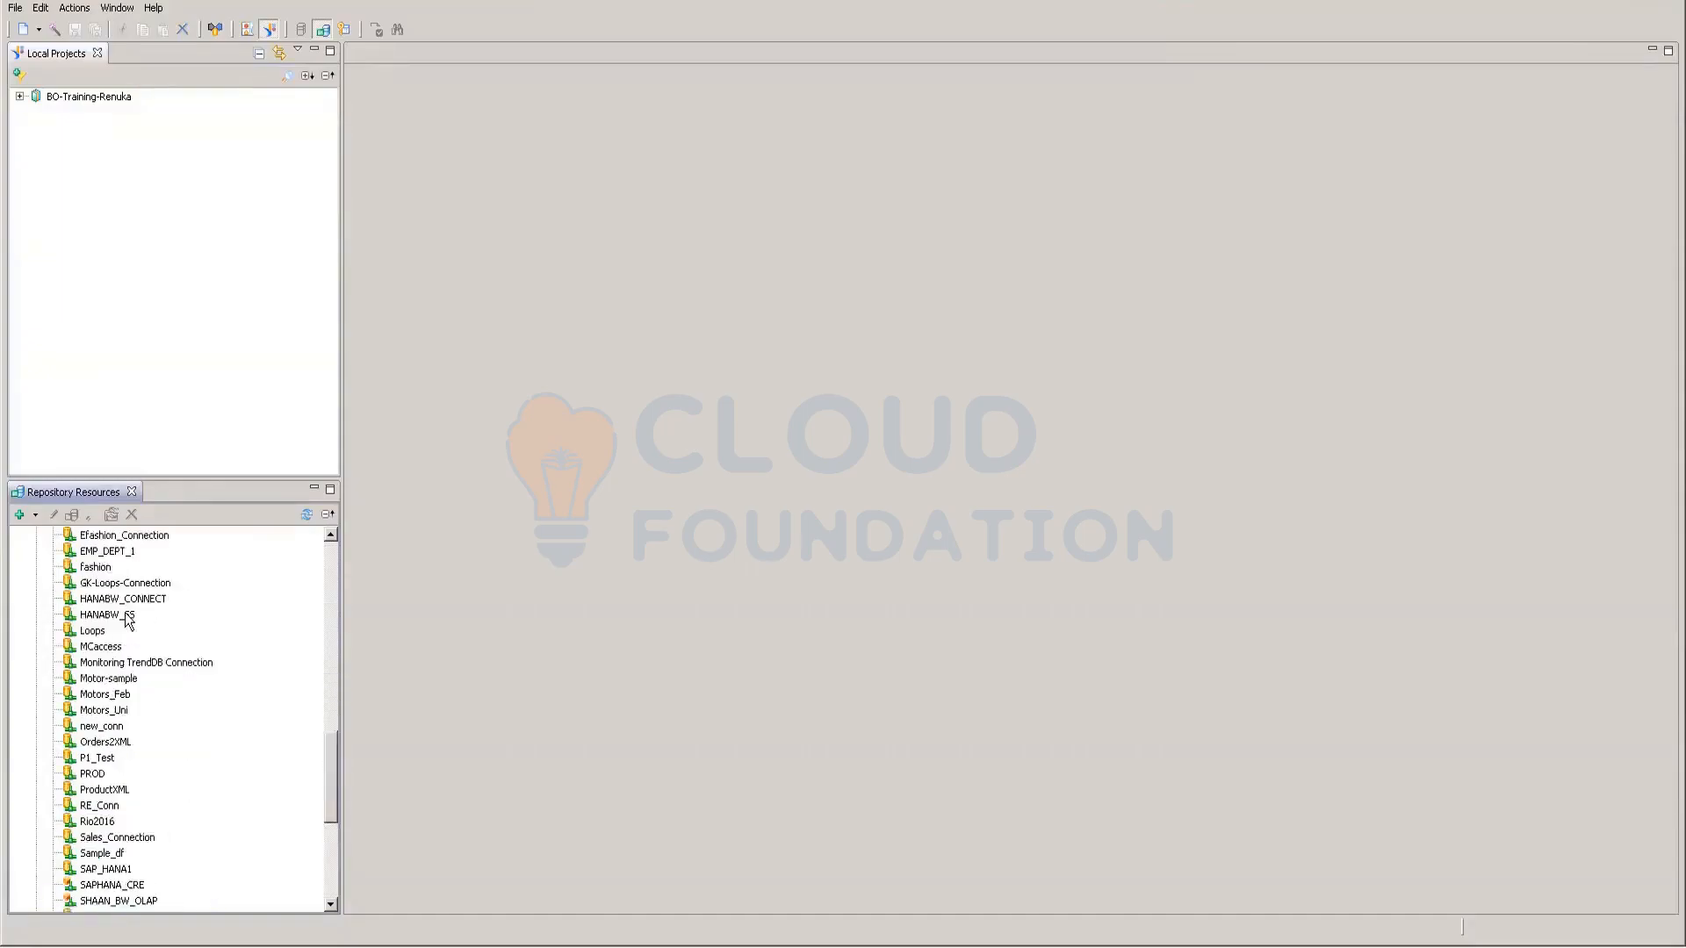
scroll(127, 620, up, 14)
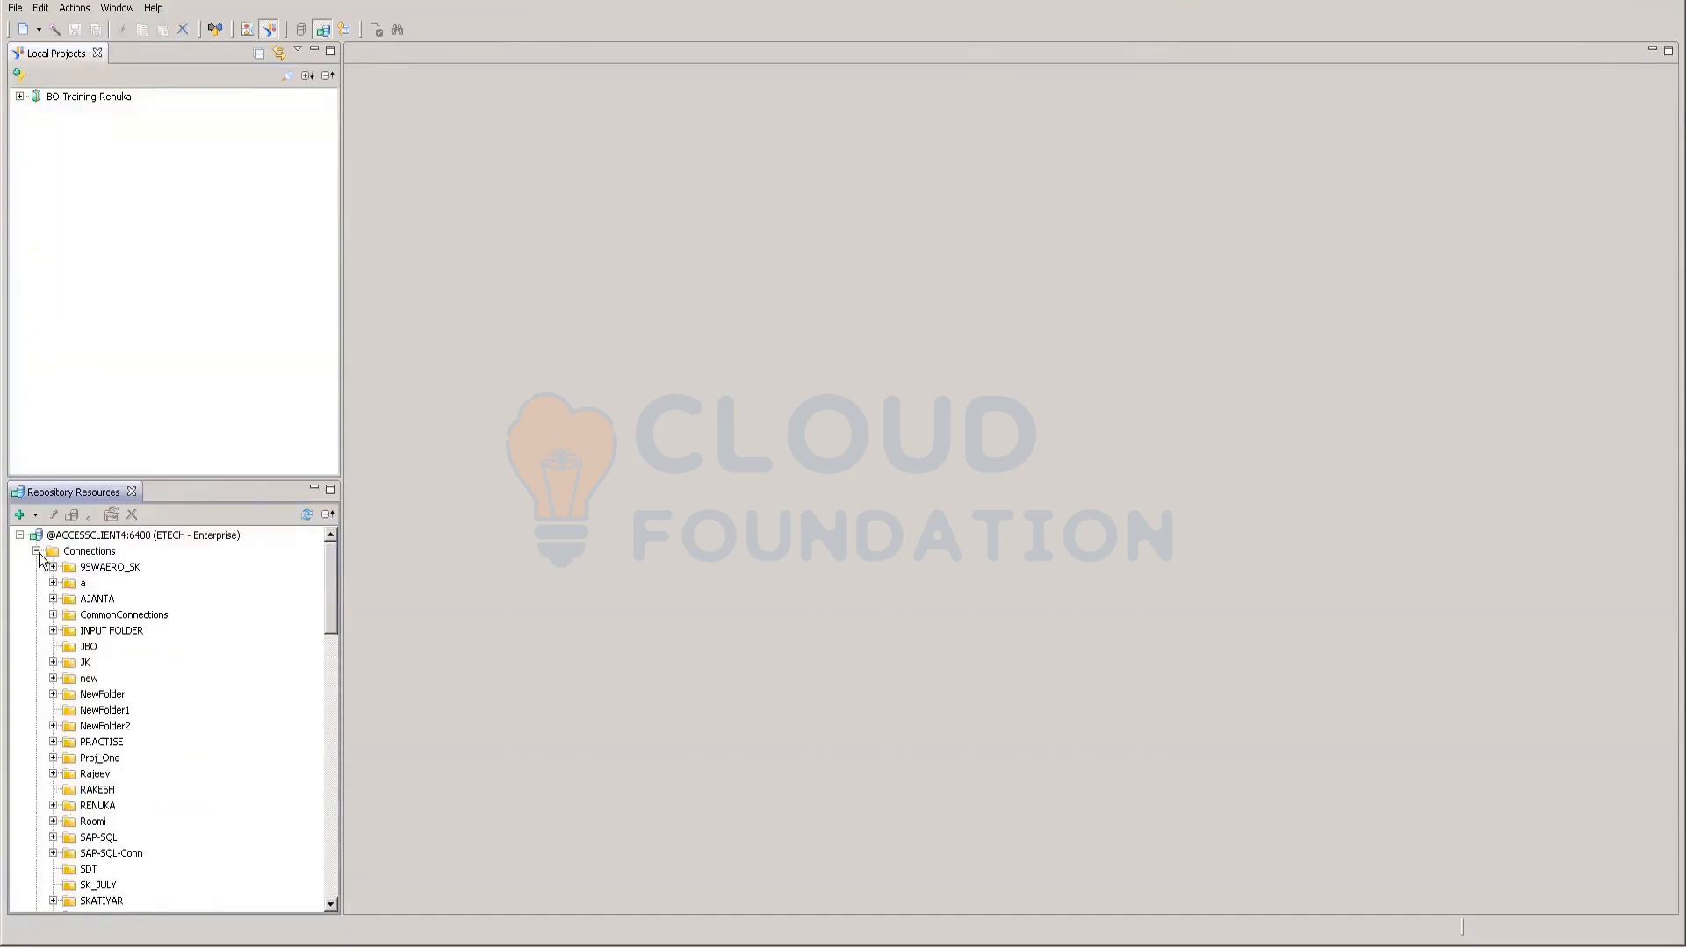
click(36, 552)
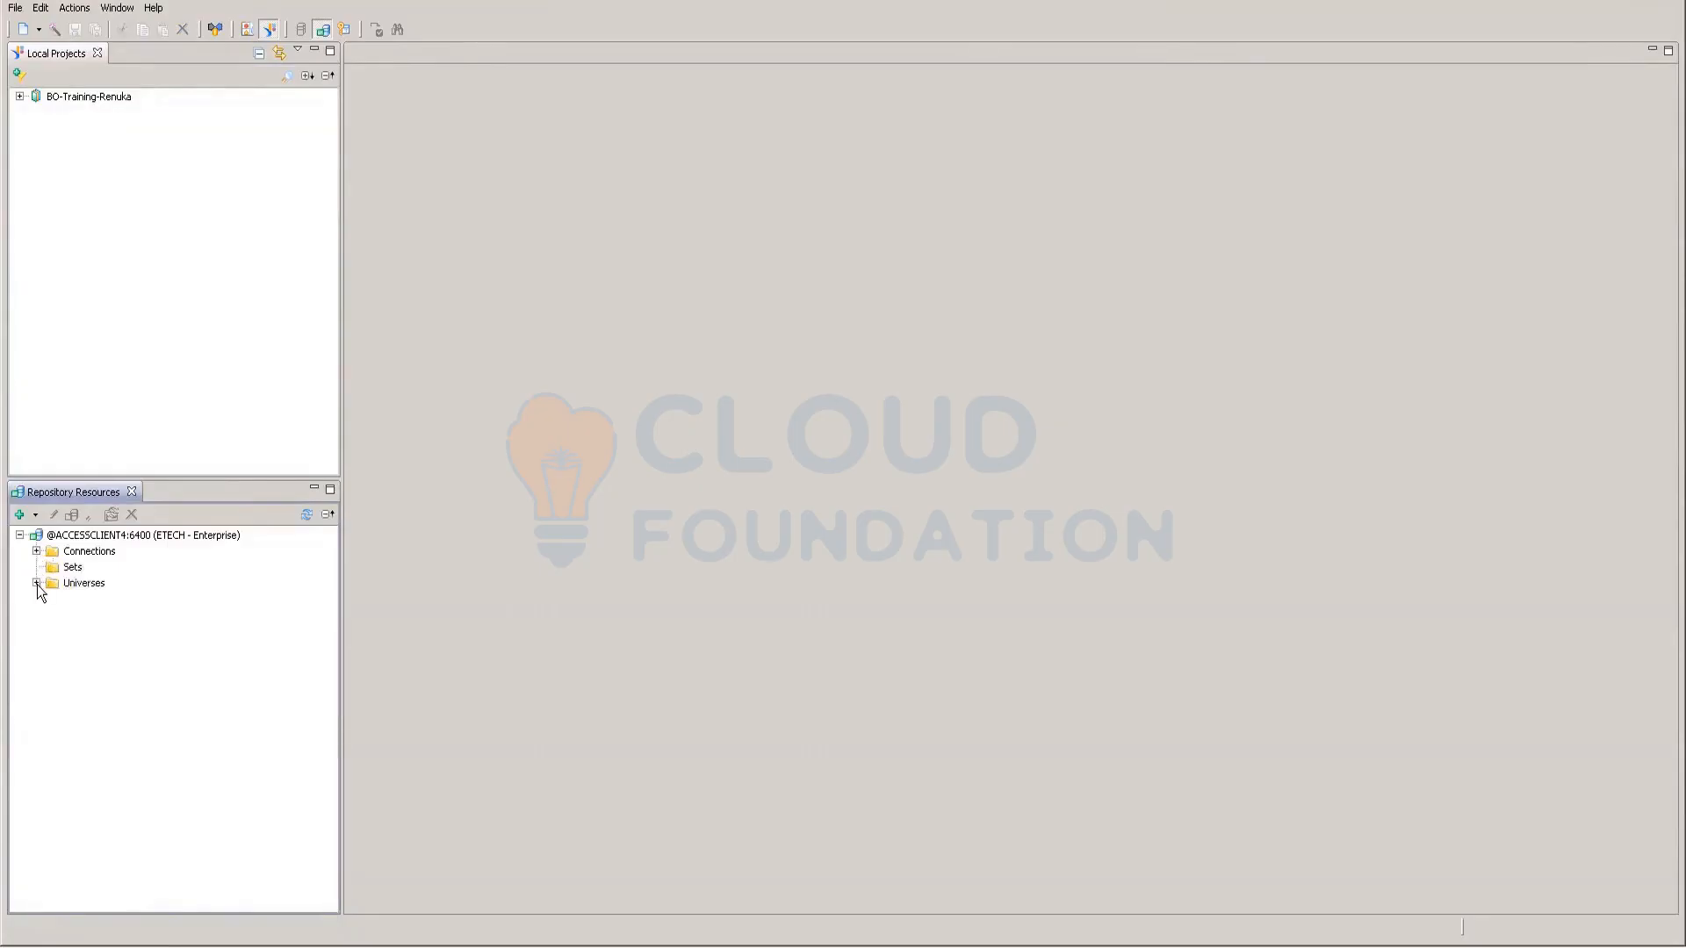
click(36, 583)
scroll(194, 732, down, 10)
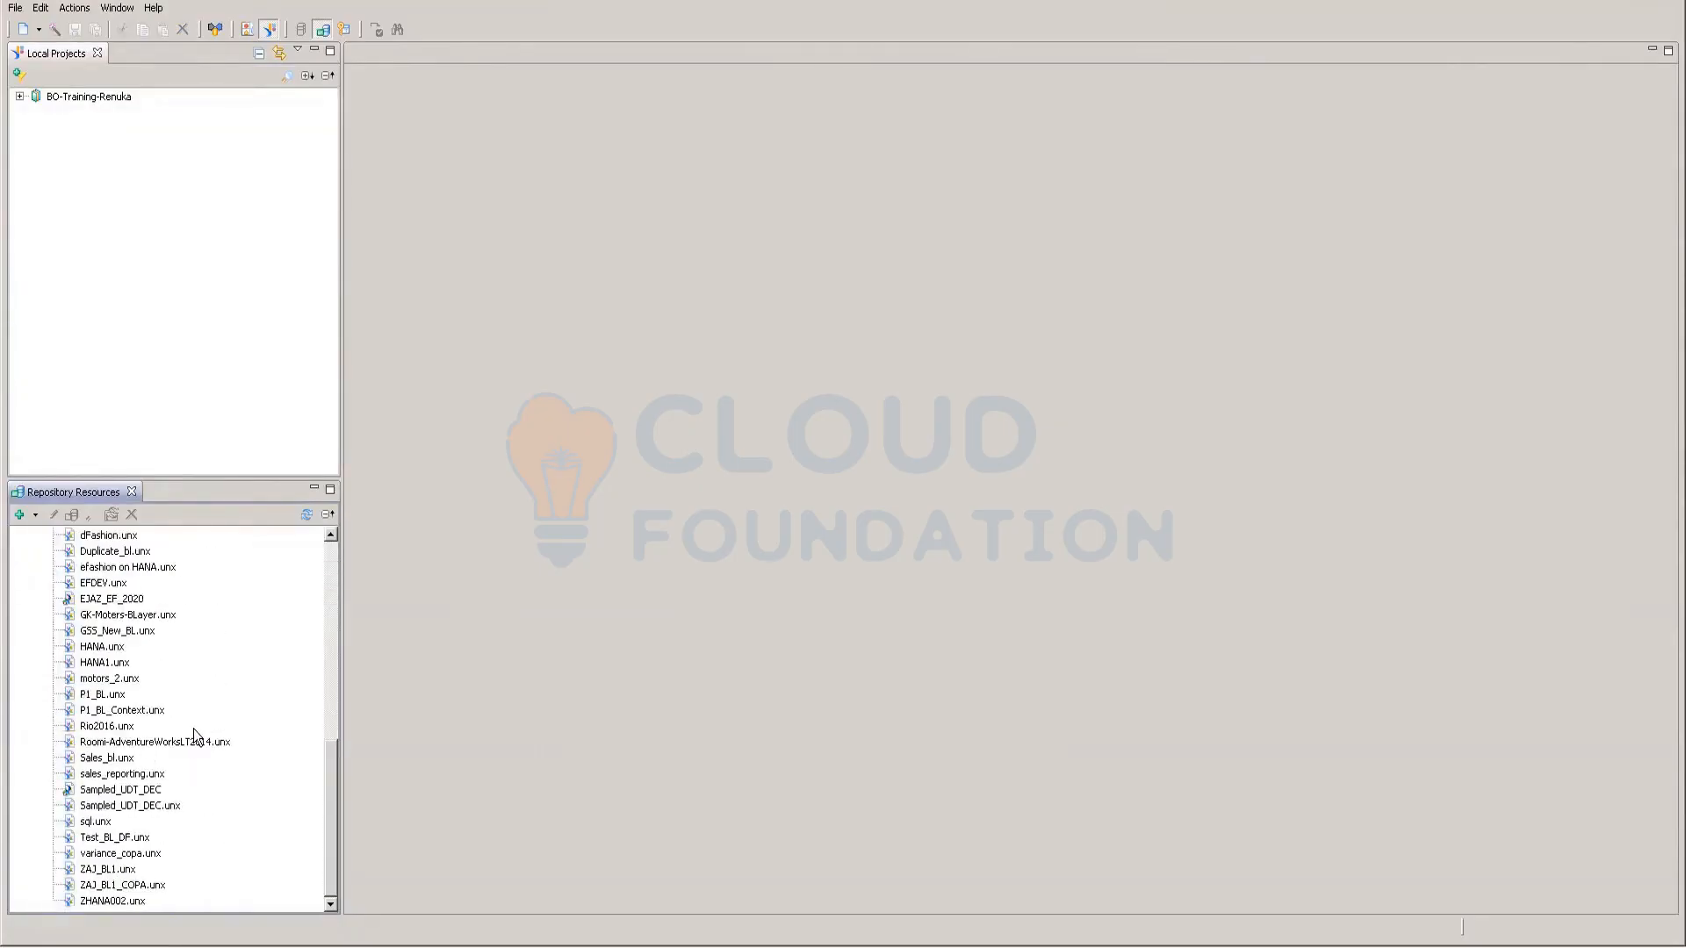
scroll(195, 715, up, 10)
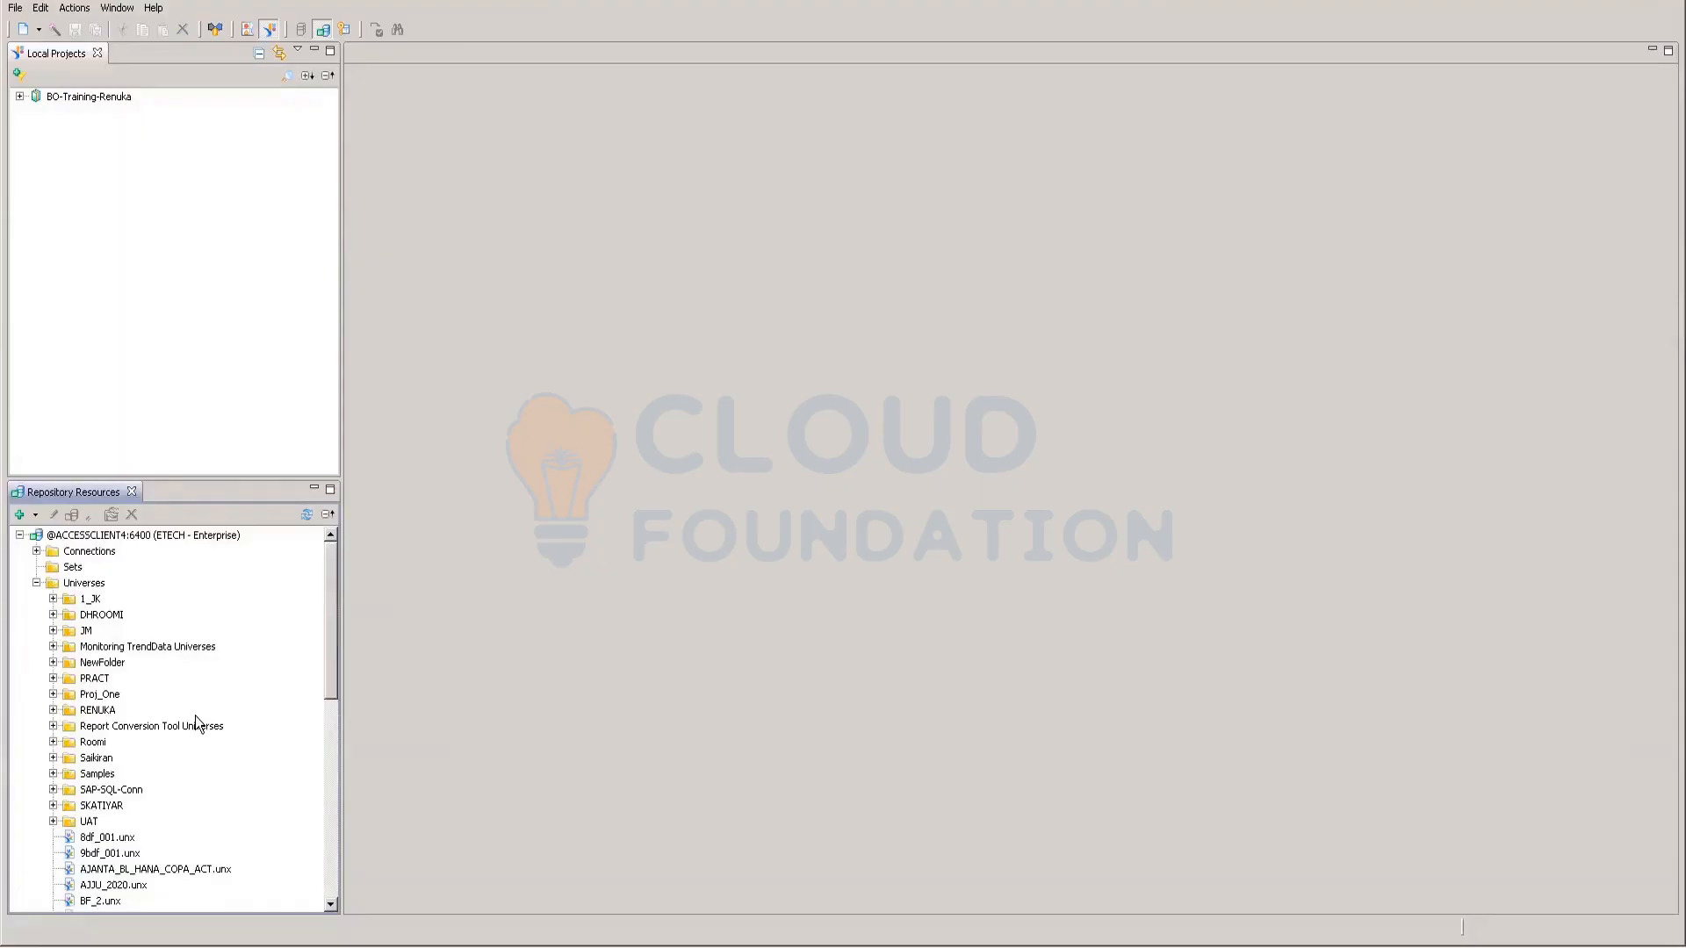
click(37, 583)
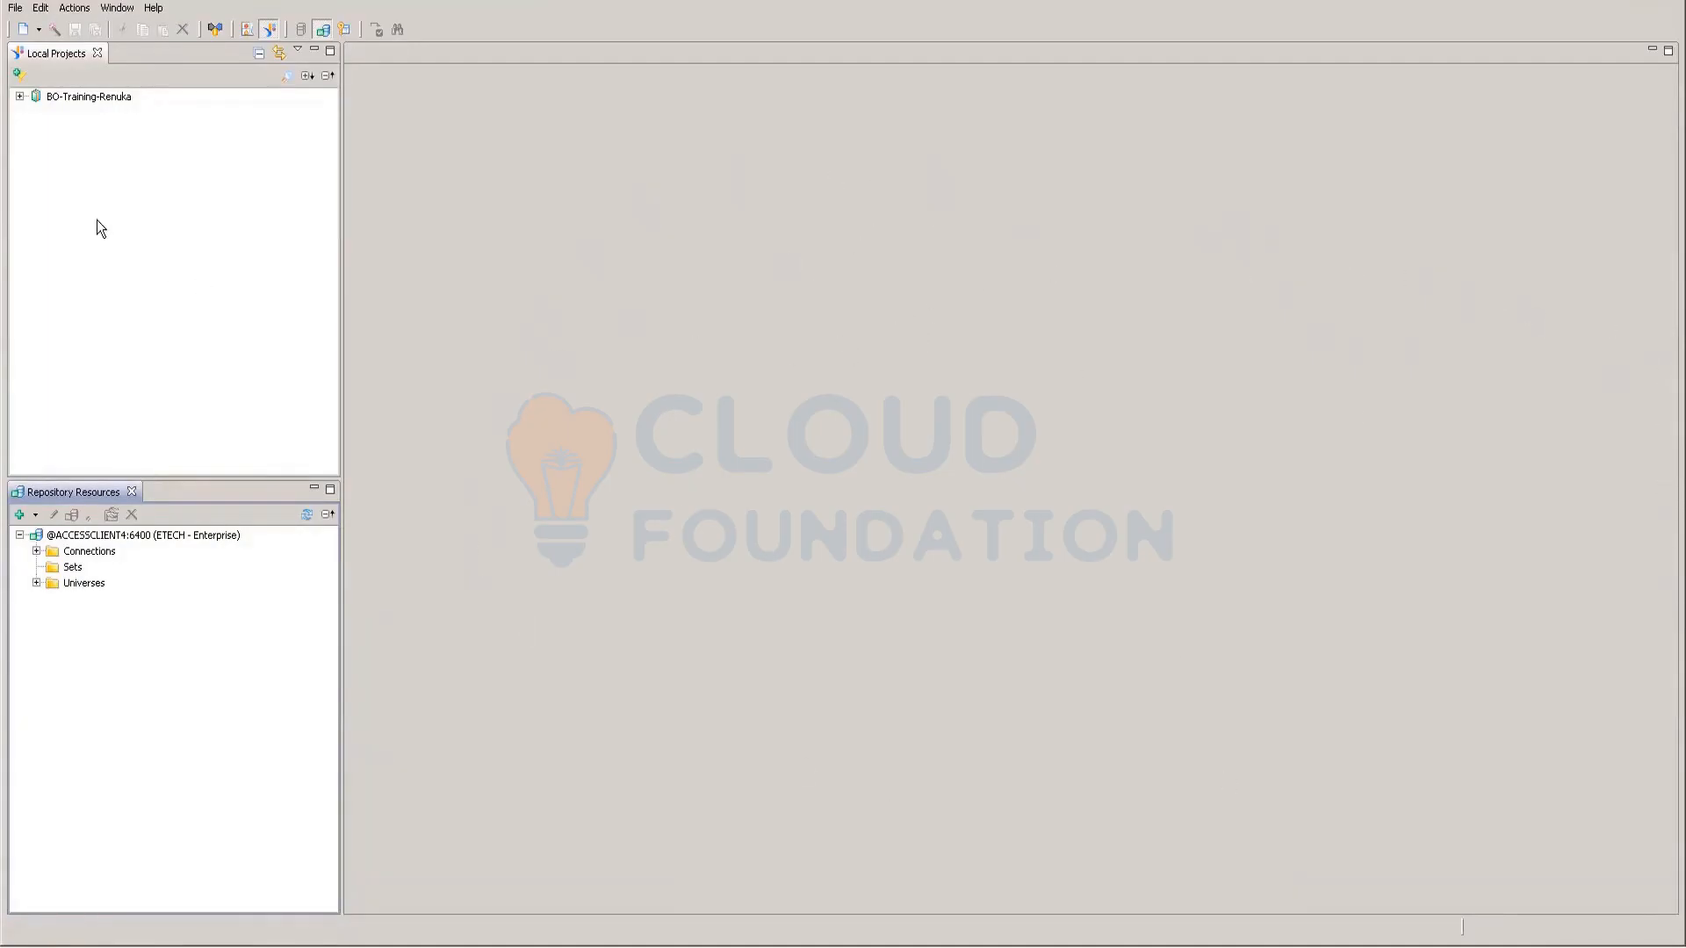
Start a new project from the training project's menu, typing 'BO-de', then abandon it
click(20, 97)
click(95, 98)
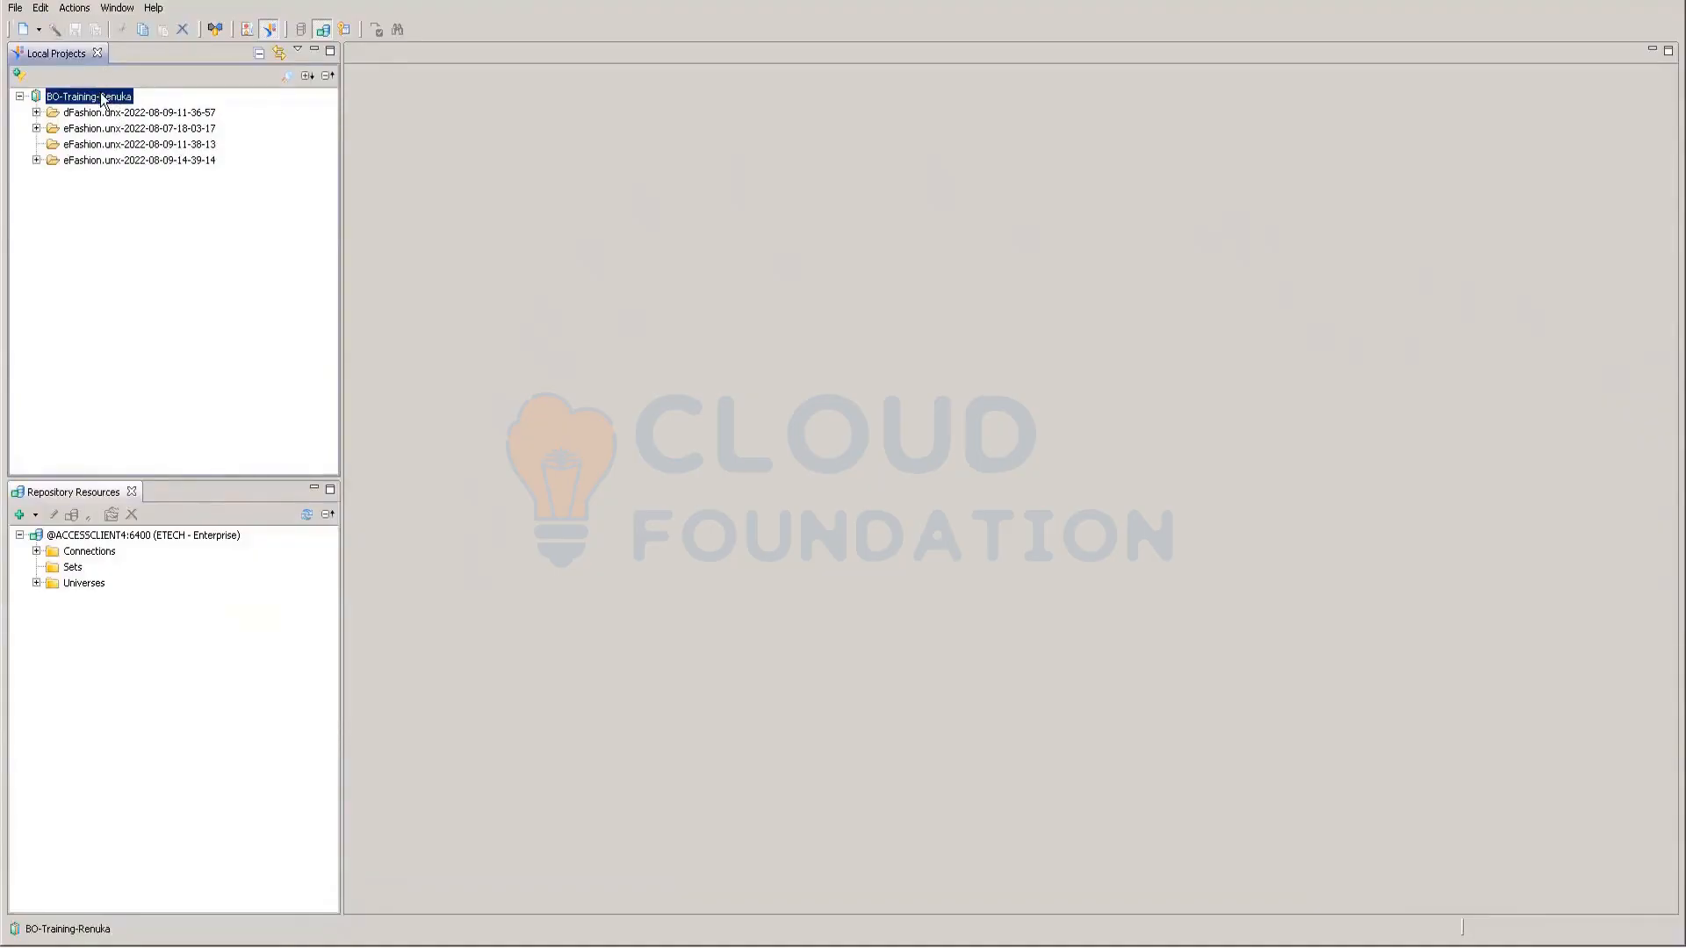
right_click(101, 99)
mouse_move(263, 104)
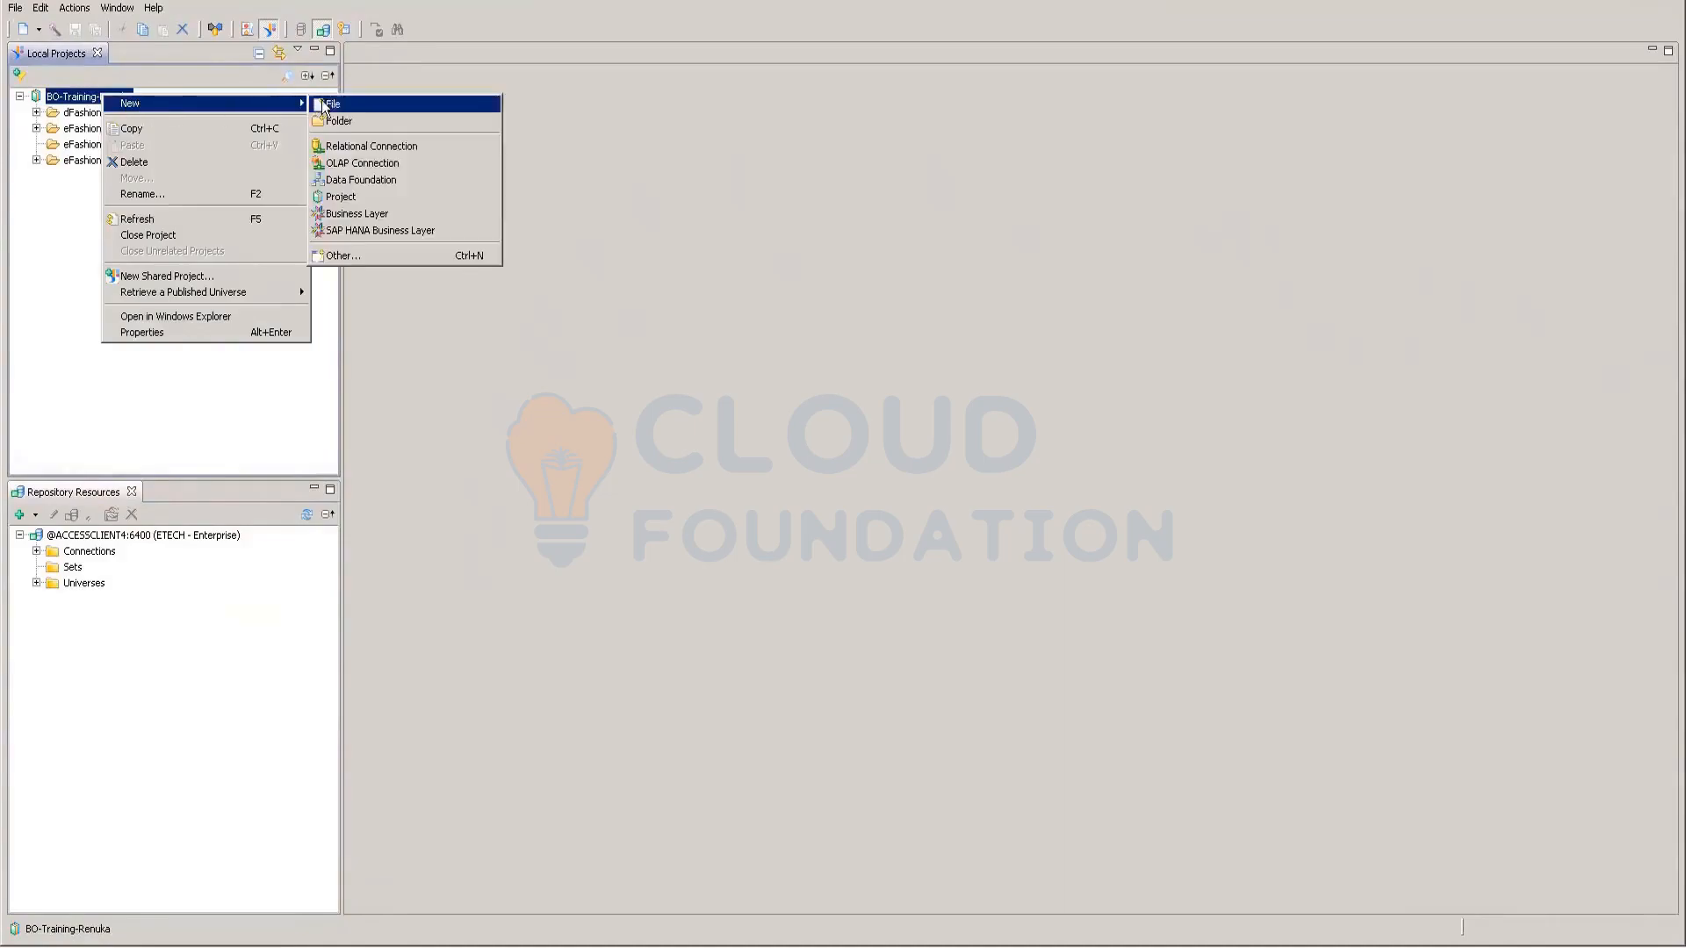
click(348, 199)
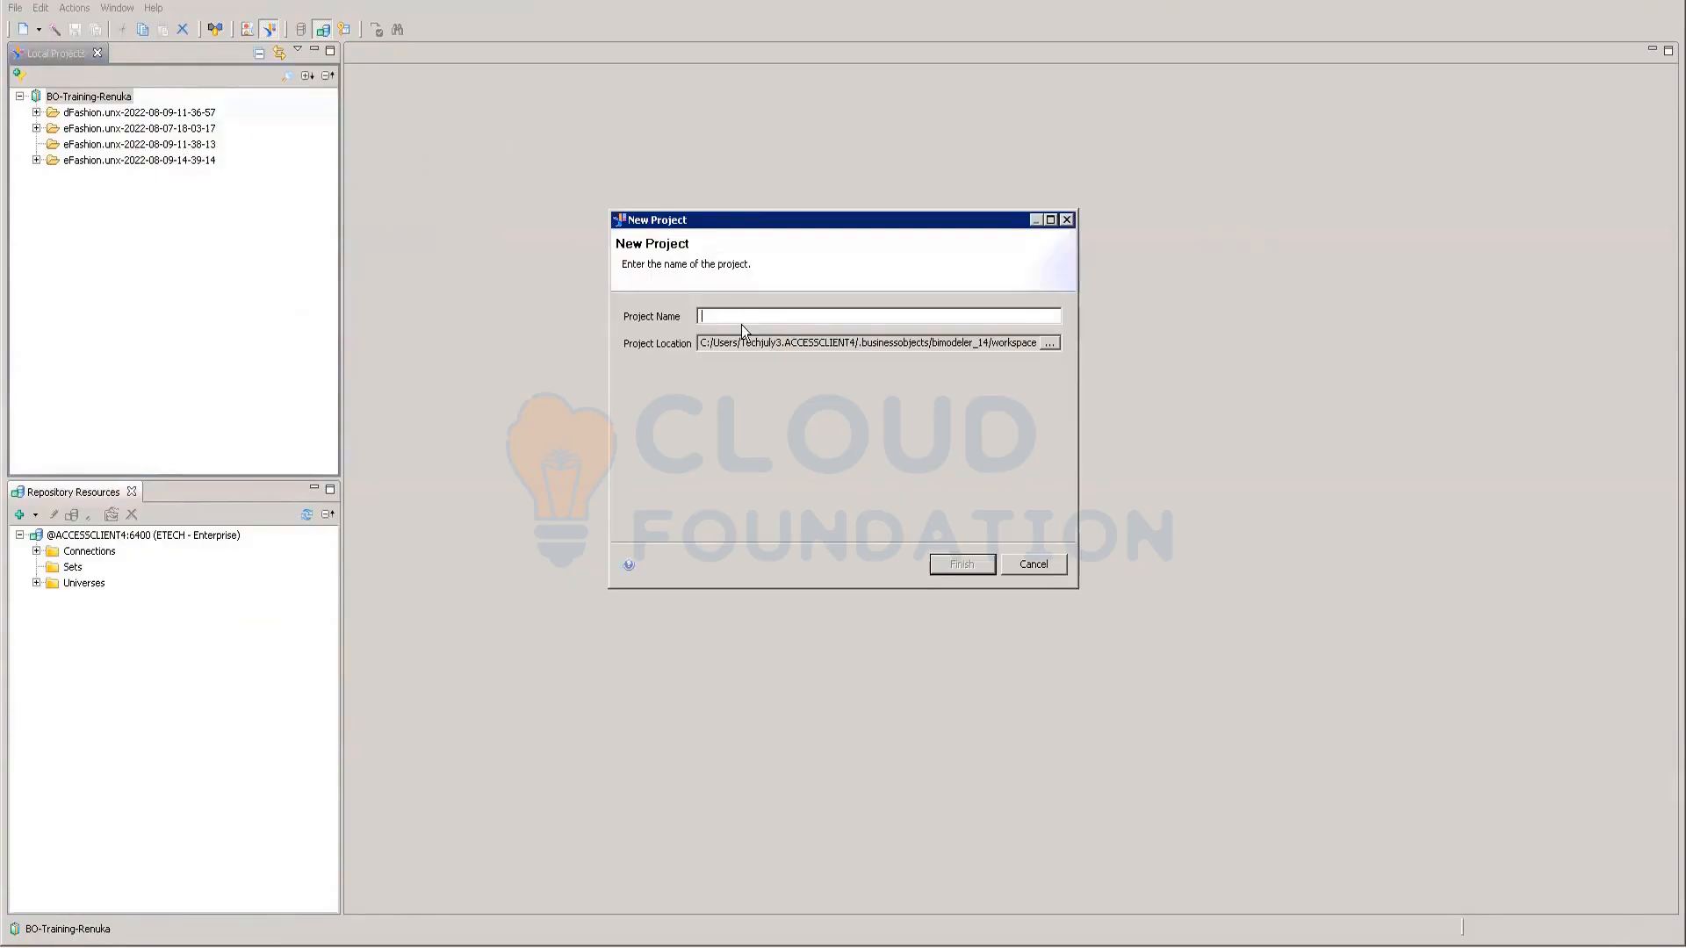
text(BO-de)
click(1033, 572)
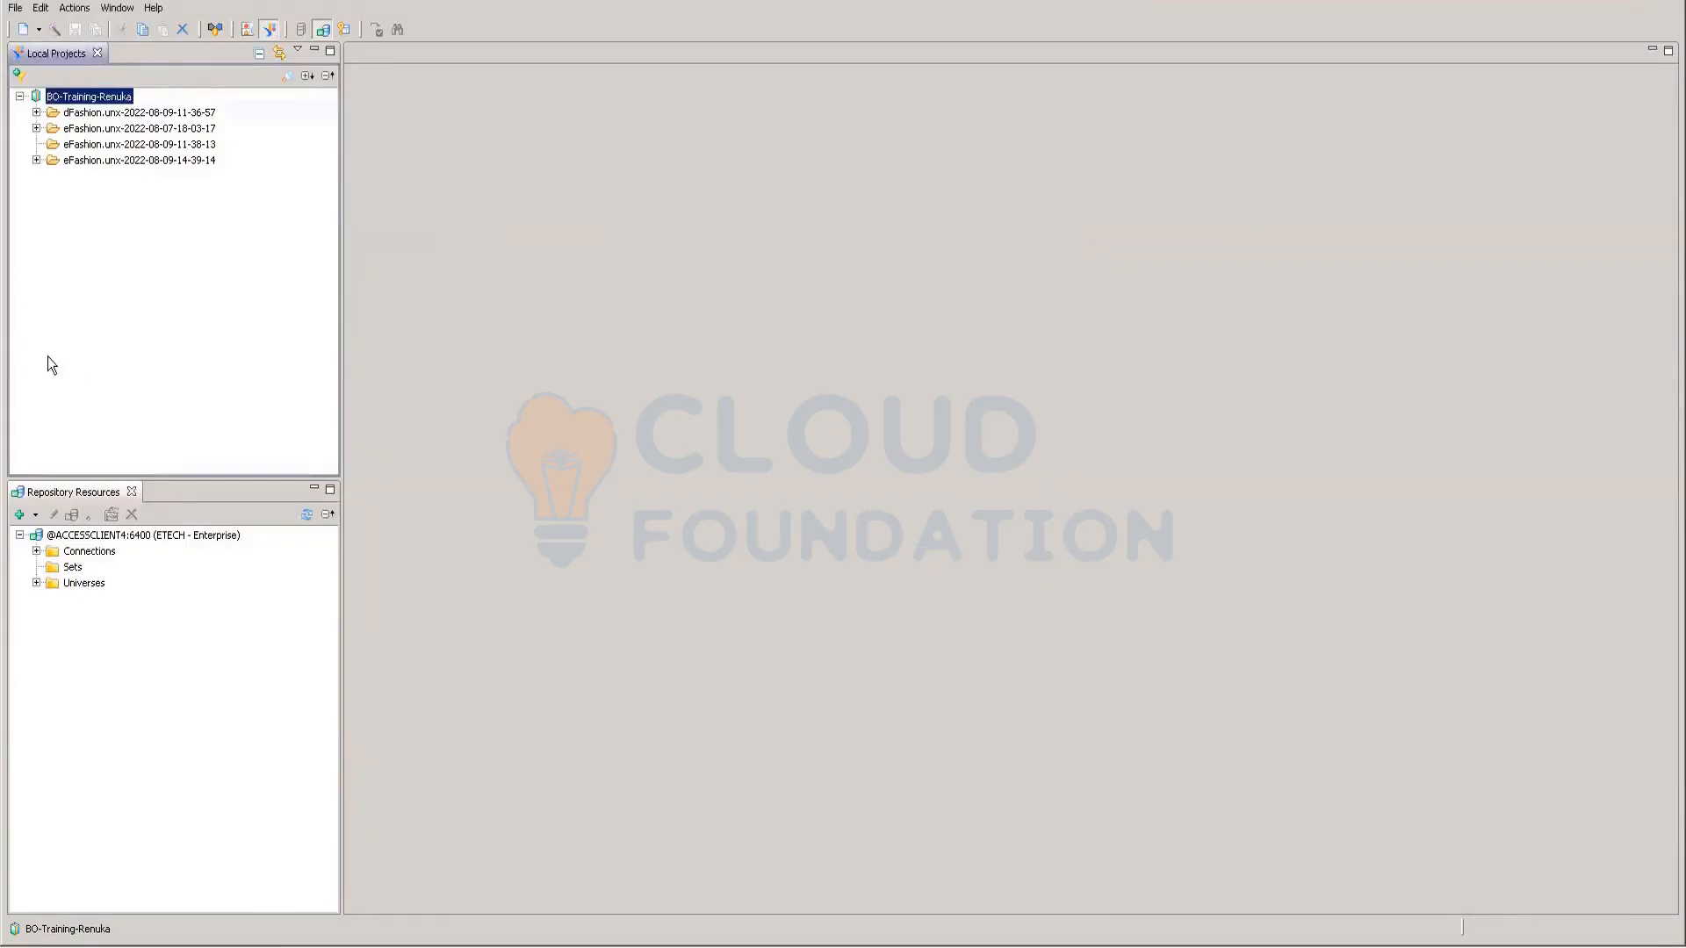
Create a local project named BO_demo through Local Projects New > Project
right_click(90, 244)
mouse_move(263, 252)
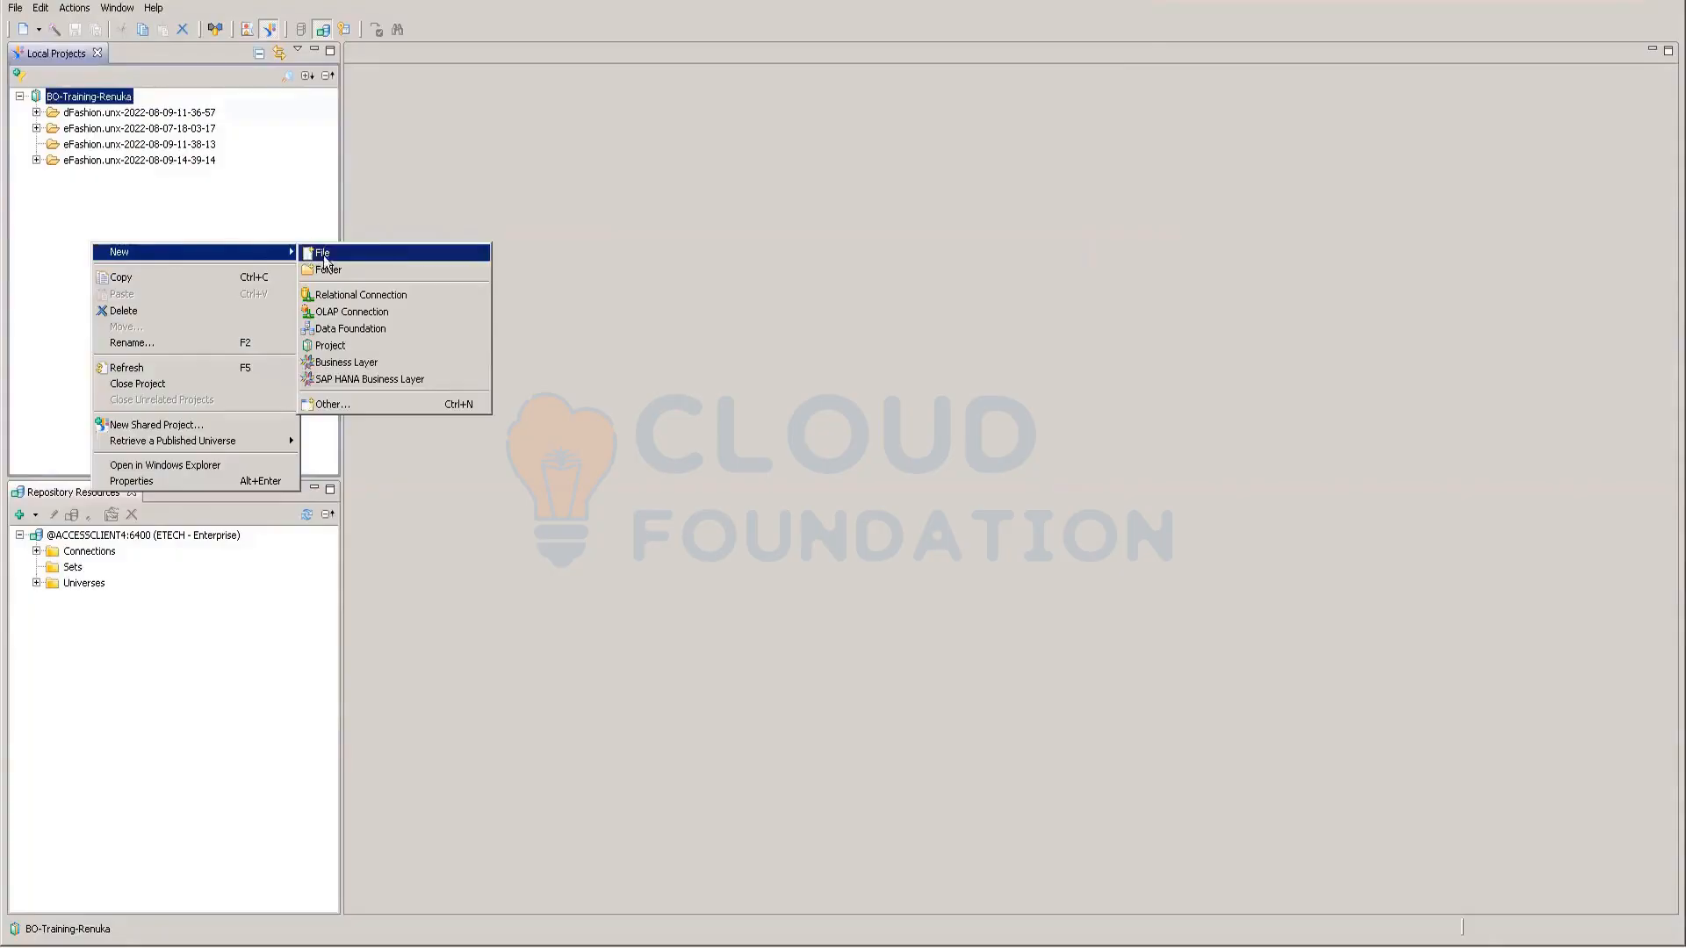
click(339, 347)
text(BO_demo)
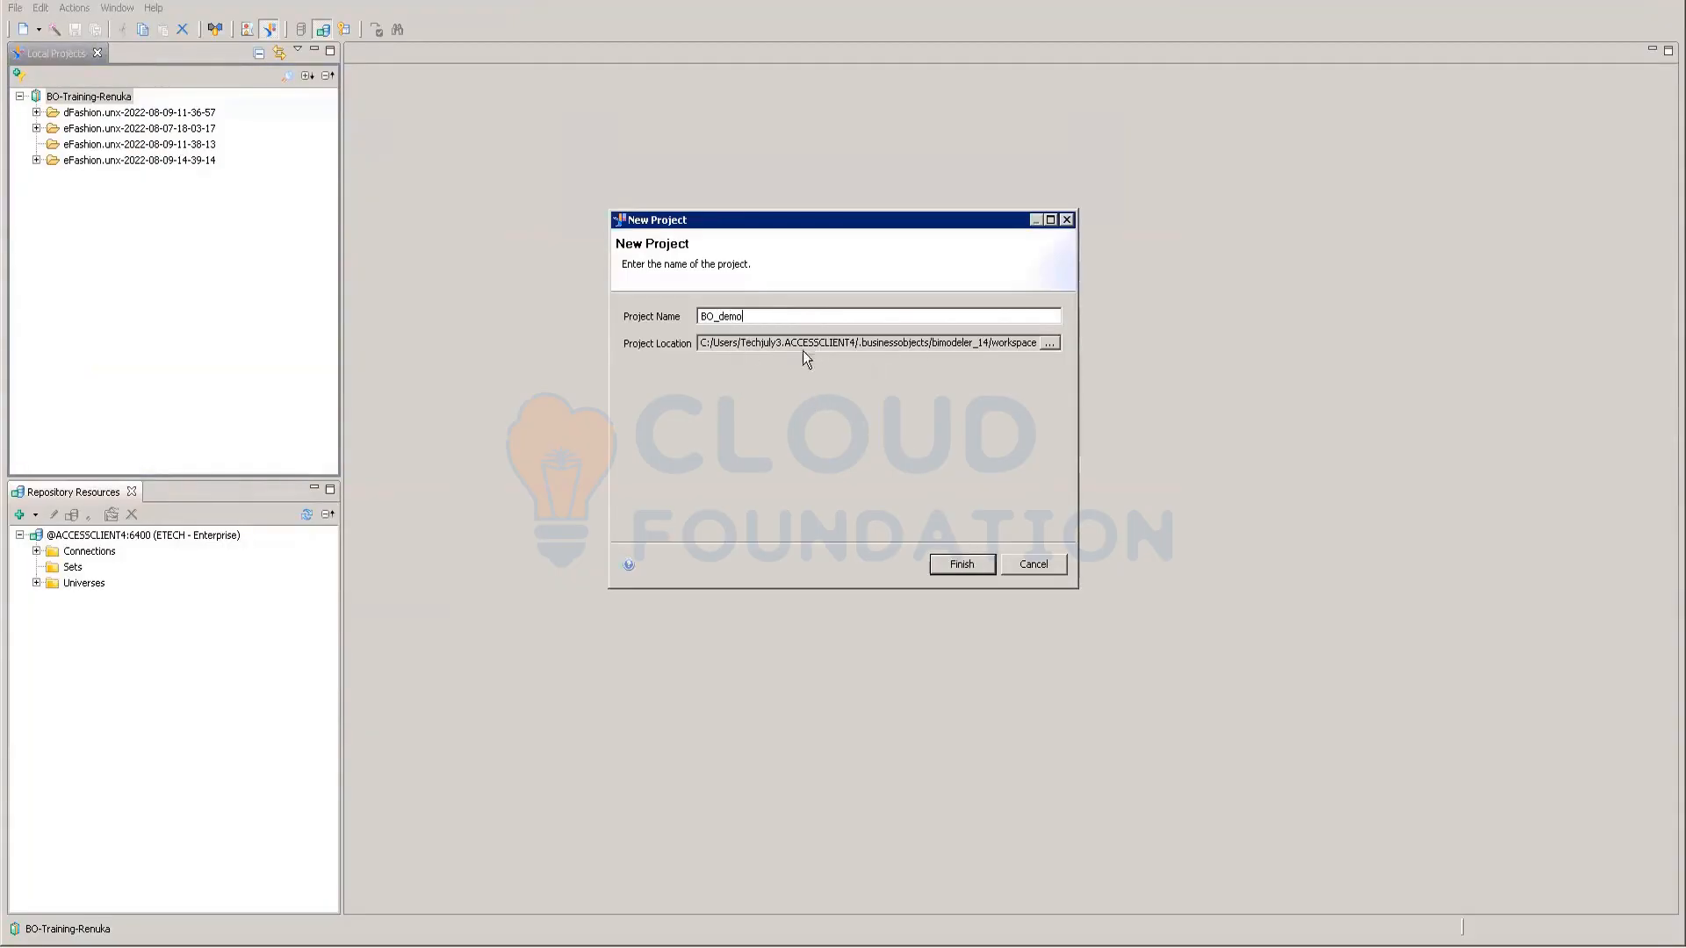
click(966, 564)
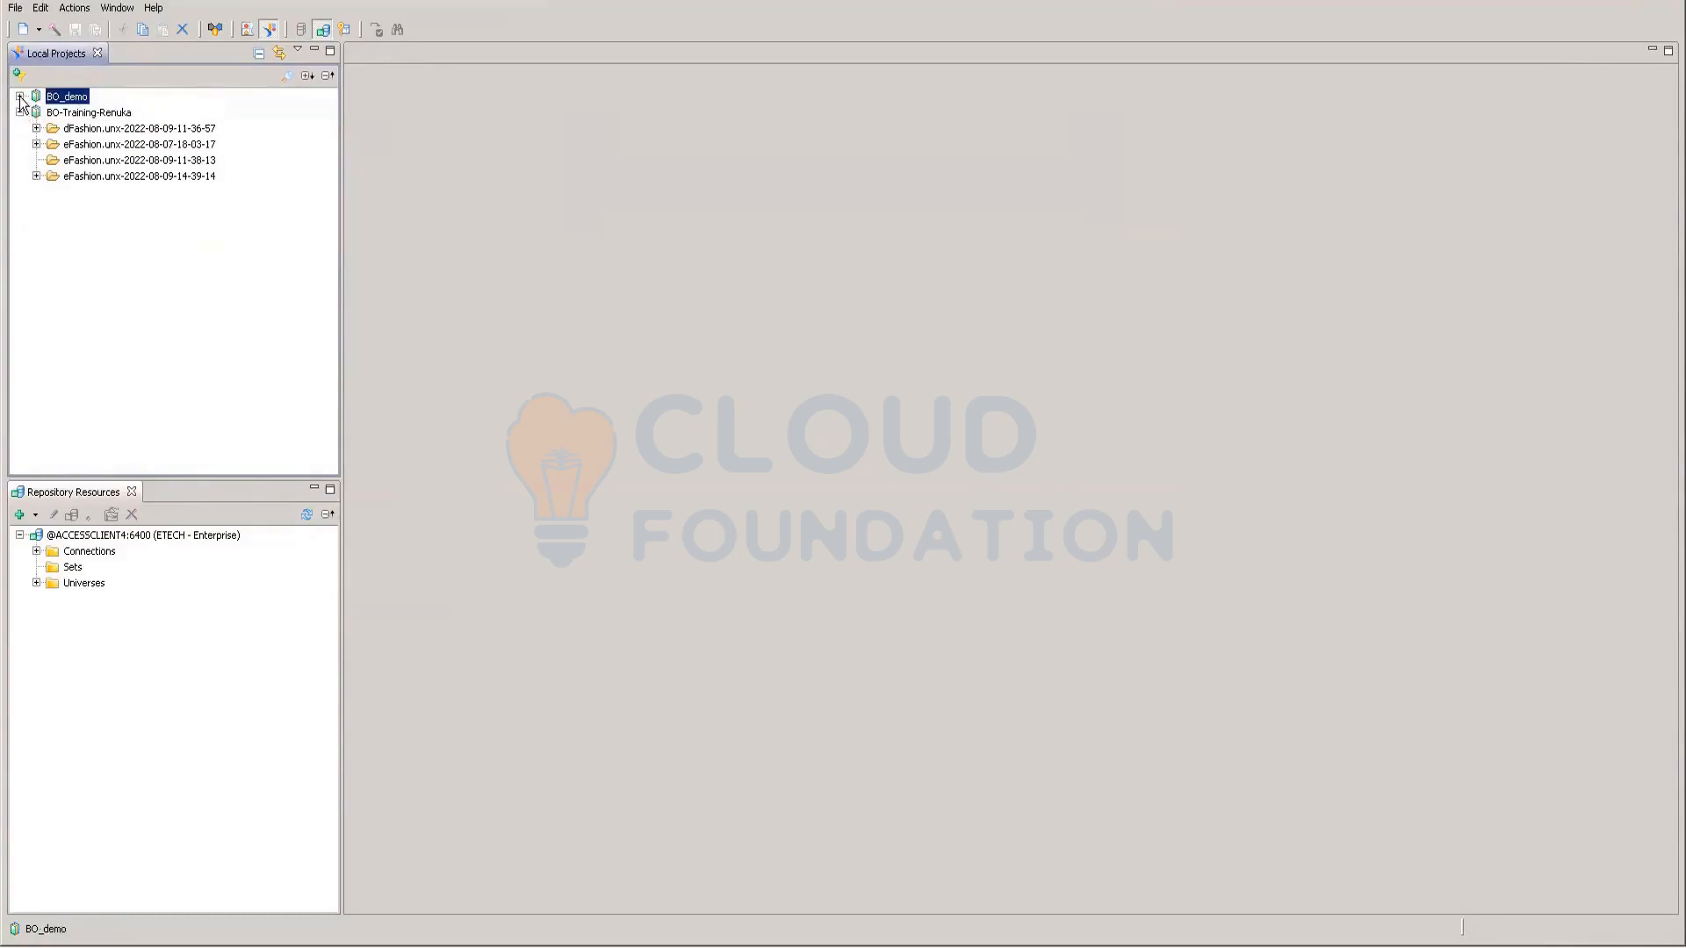
Start a relational connection named BO-demo in BO_demo and advance to driver selection
click(19, 97)
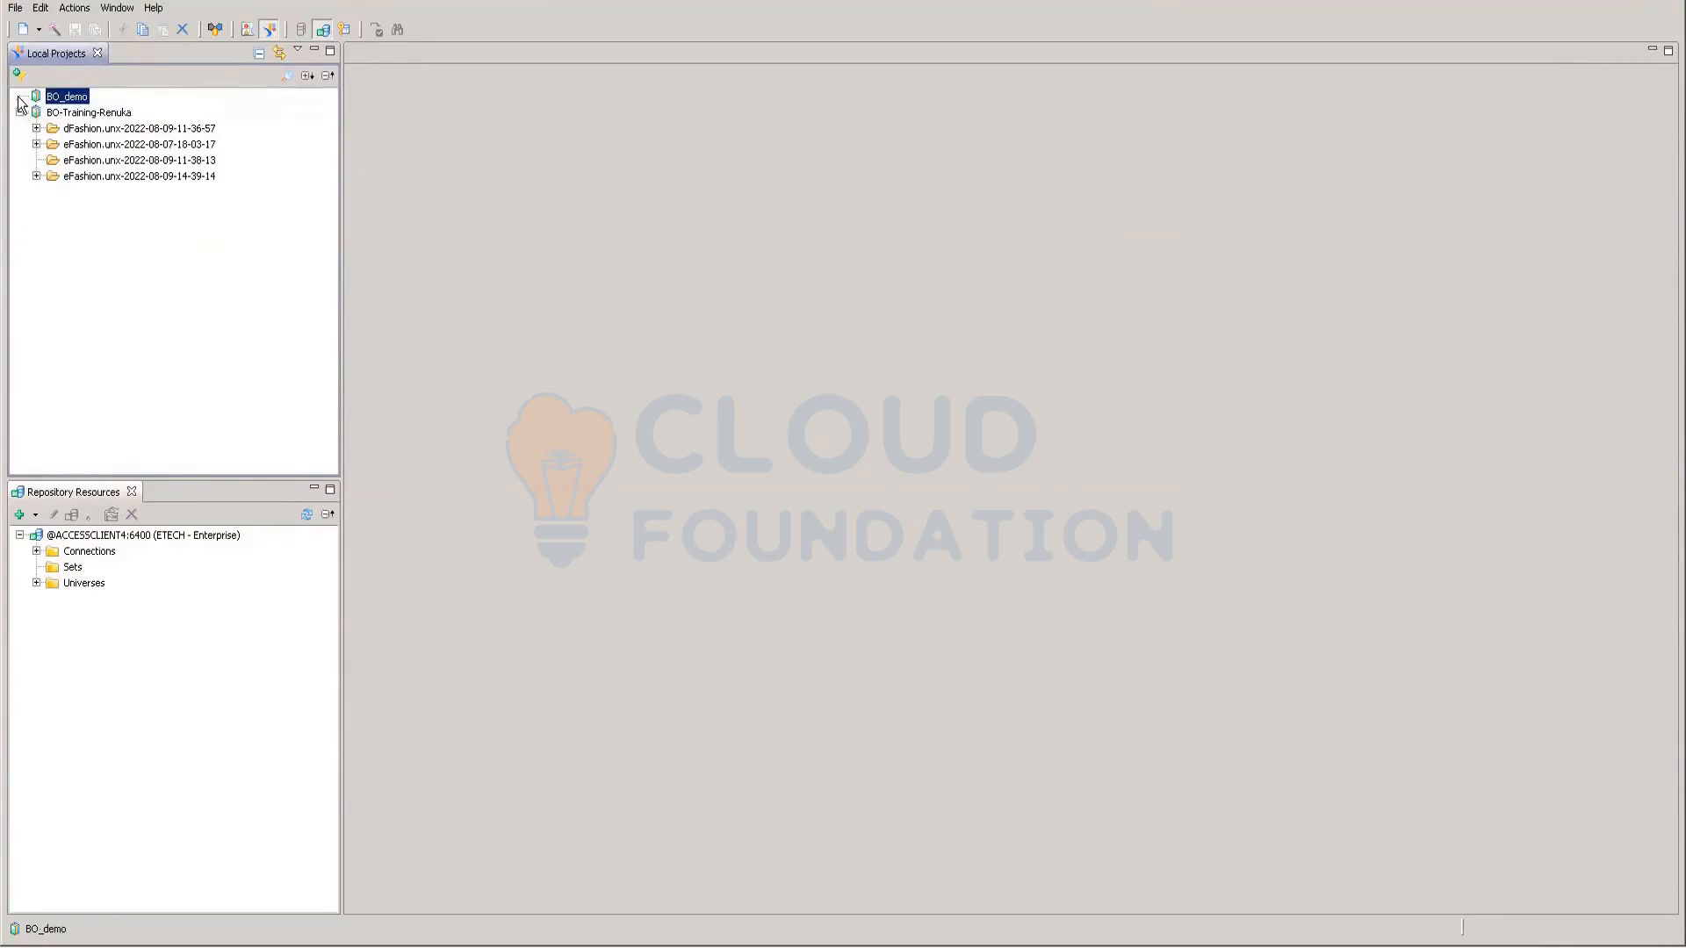
right_click(83, 101)
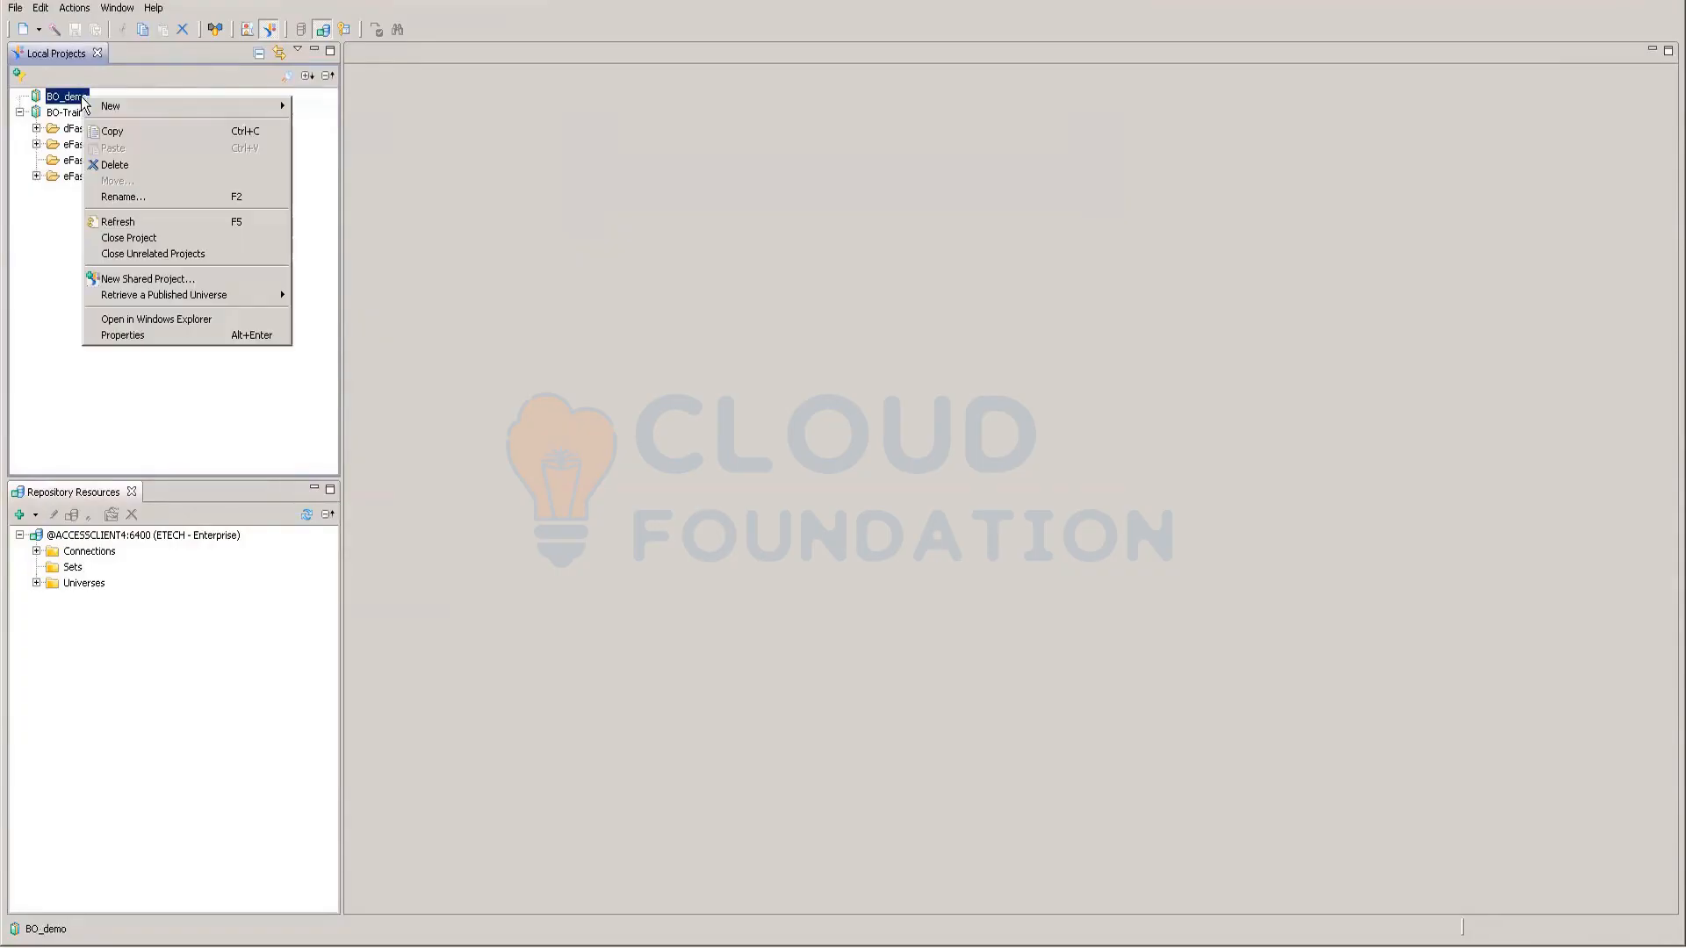
mouse_move(132, 106)
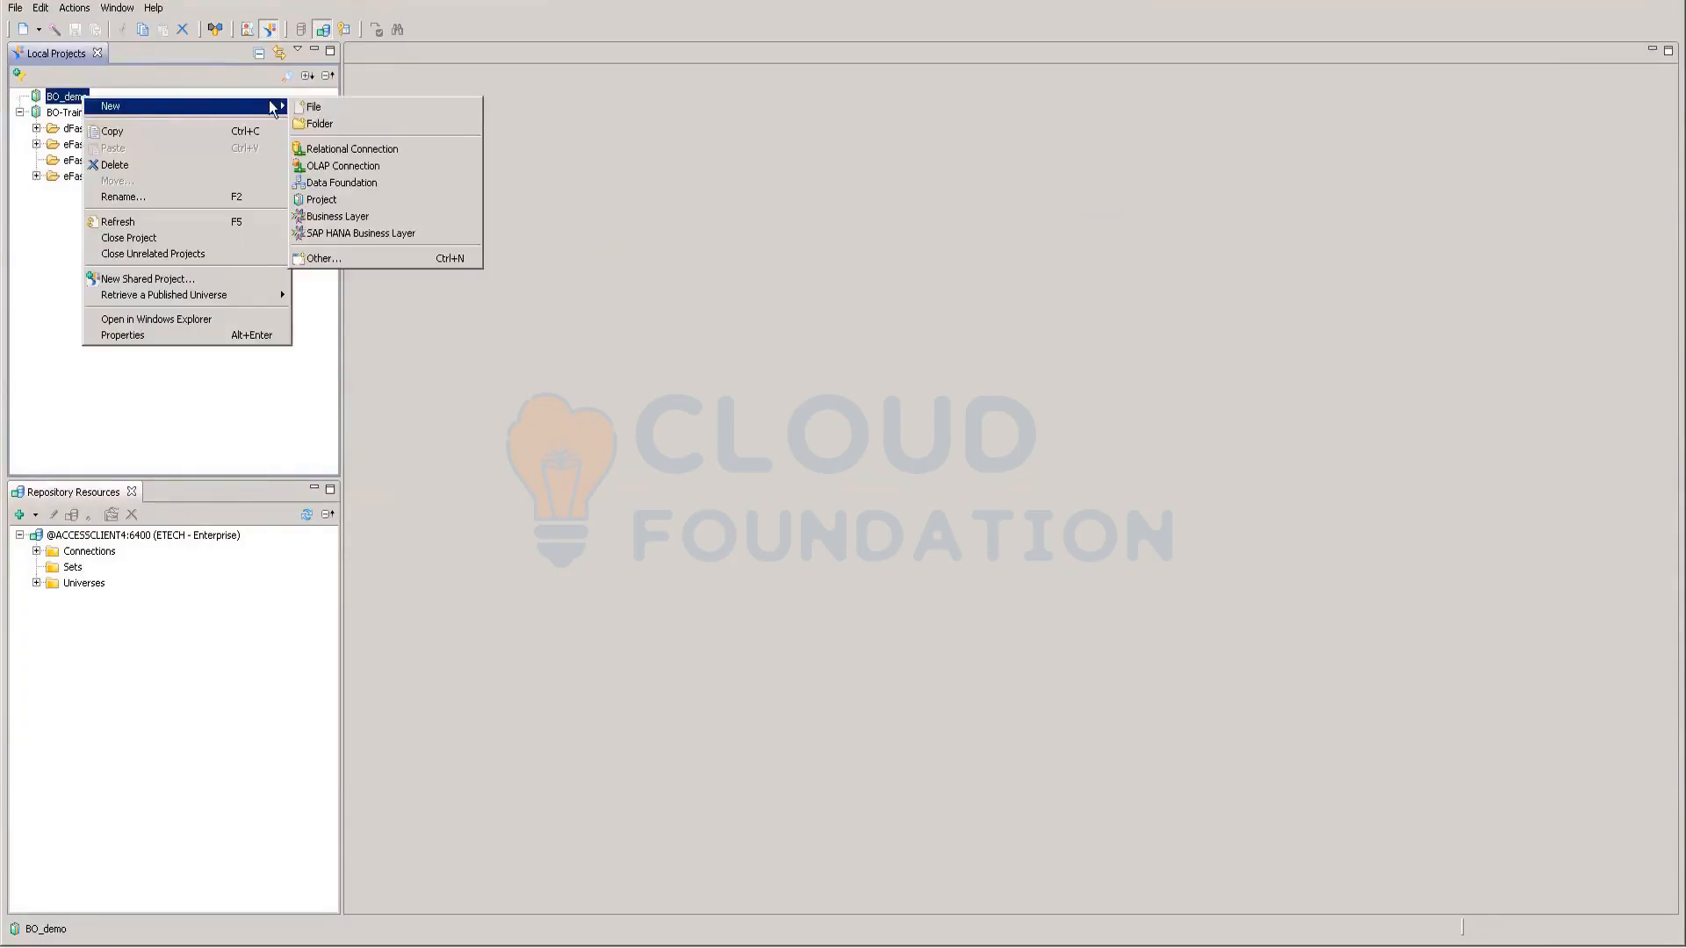
click(339, 151)
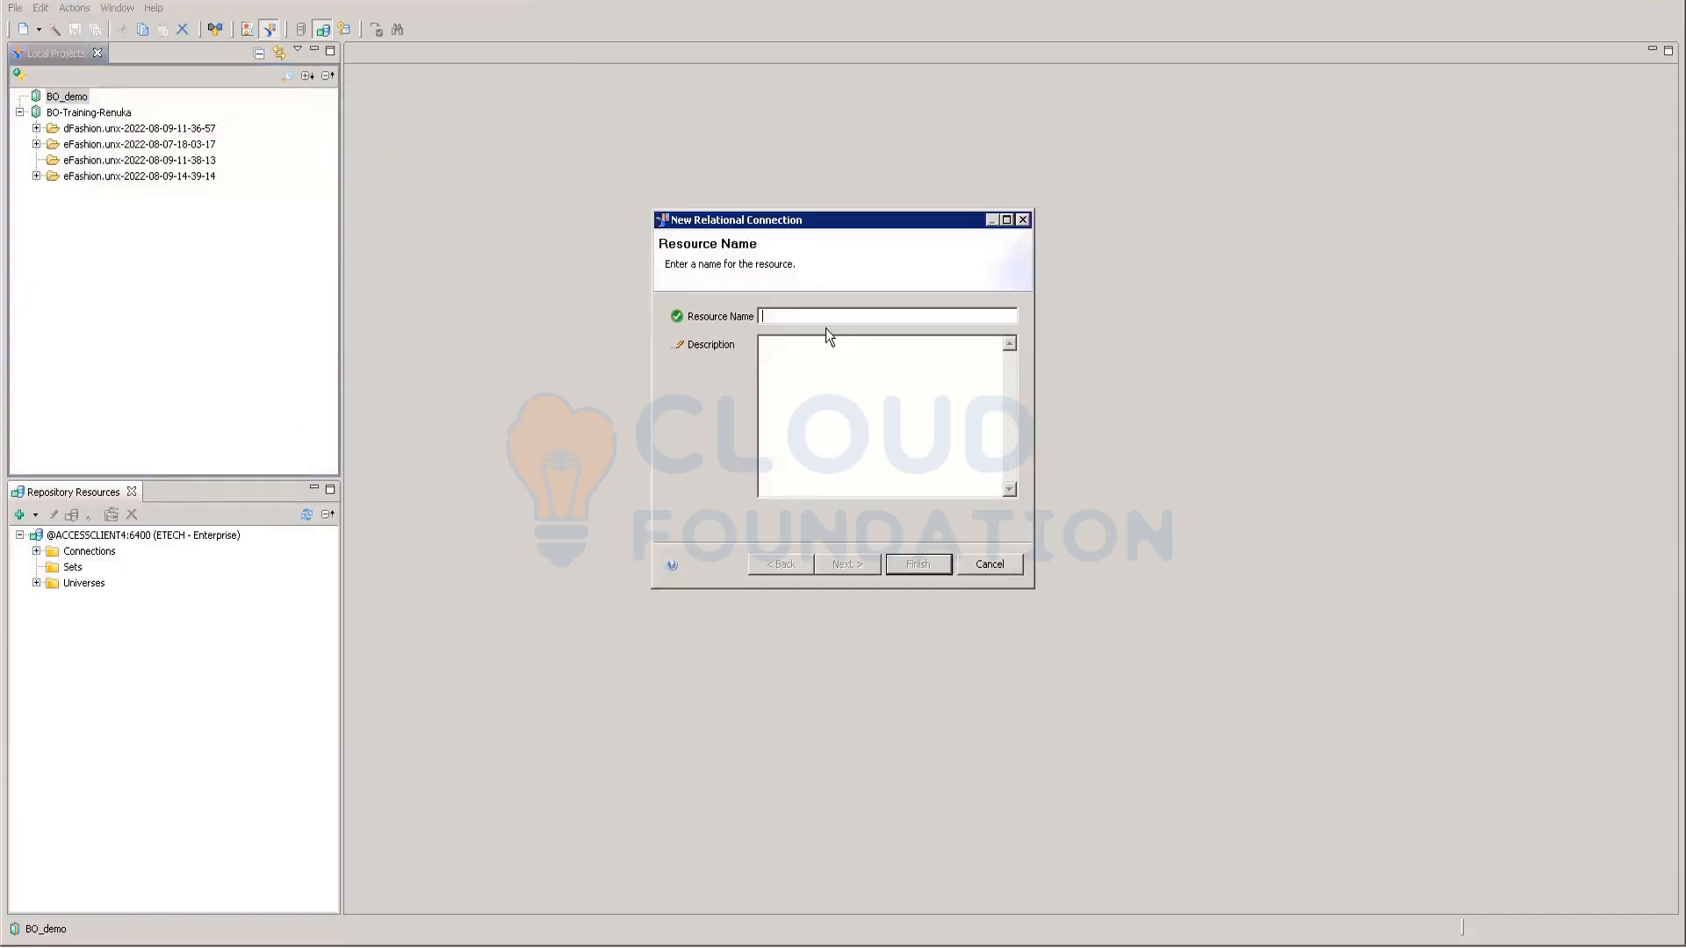
text(B)
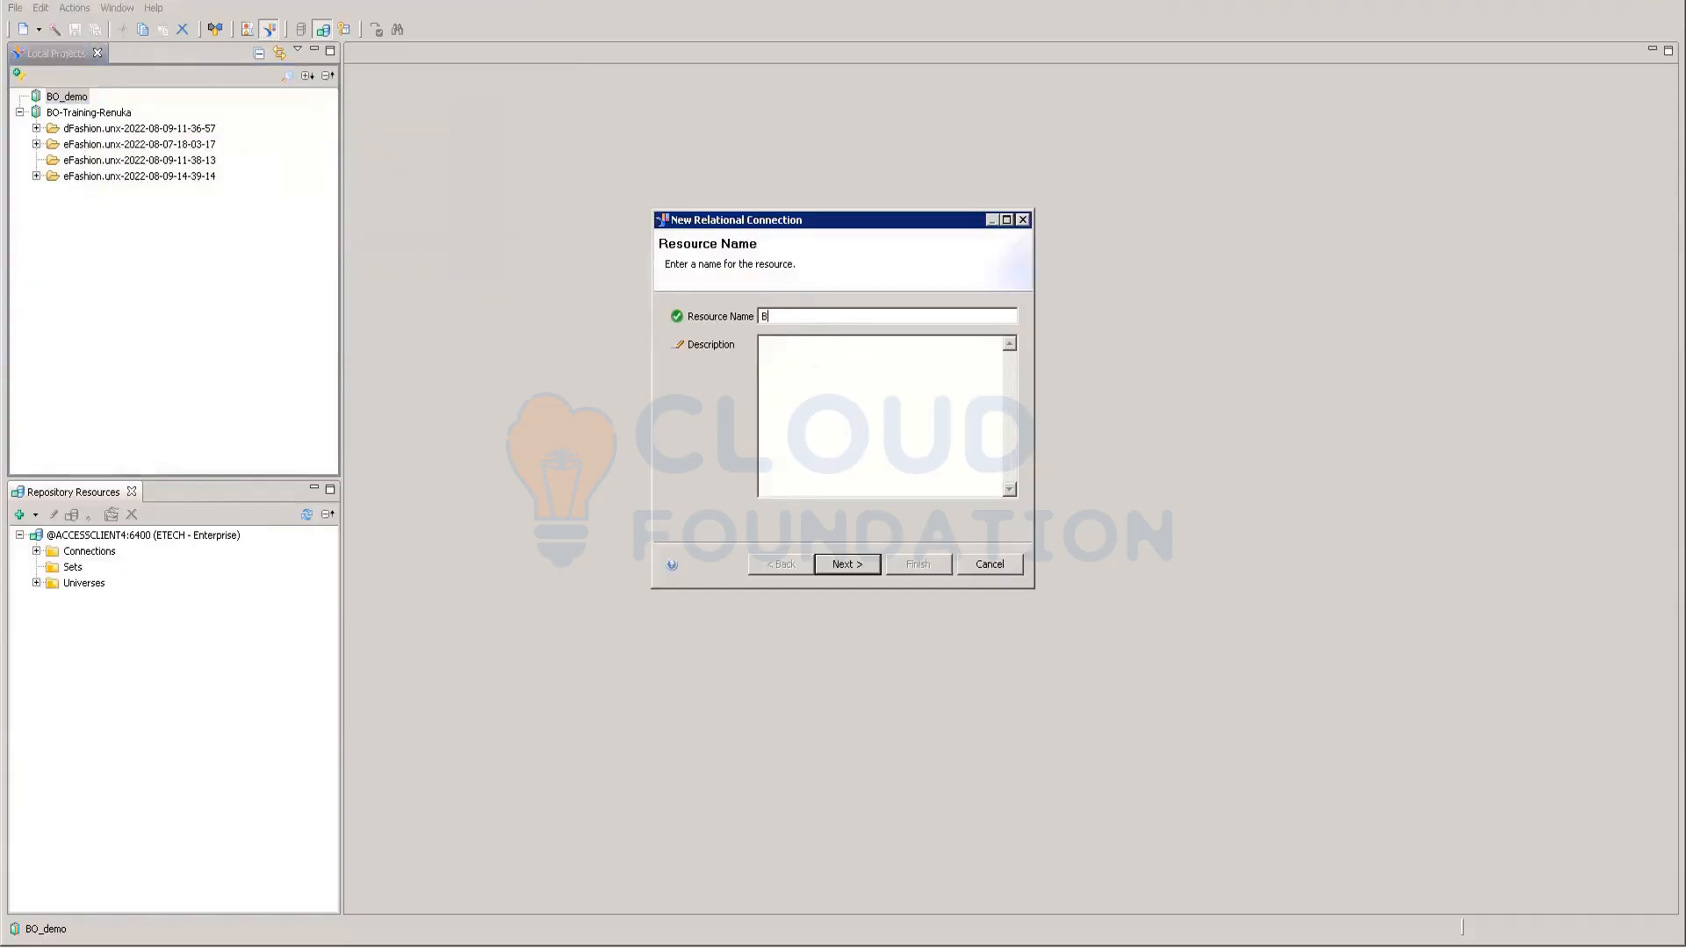
text(O-demo)
click(841, 563)
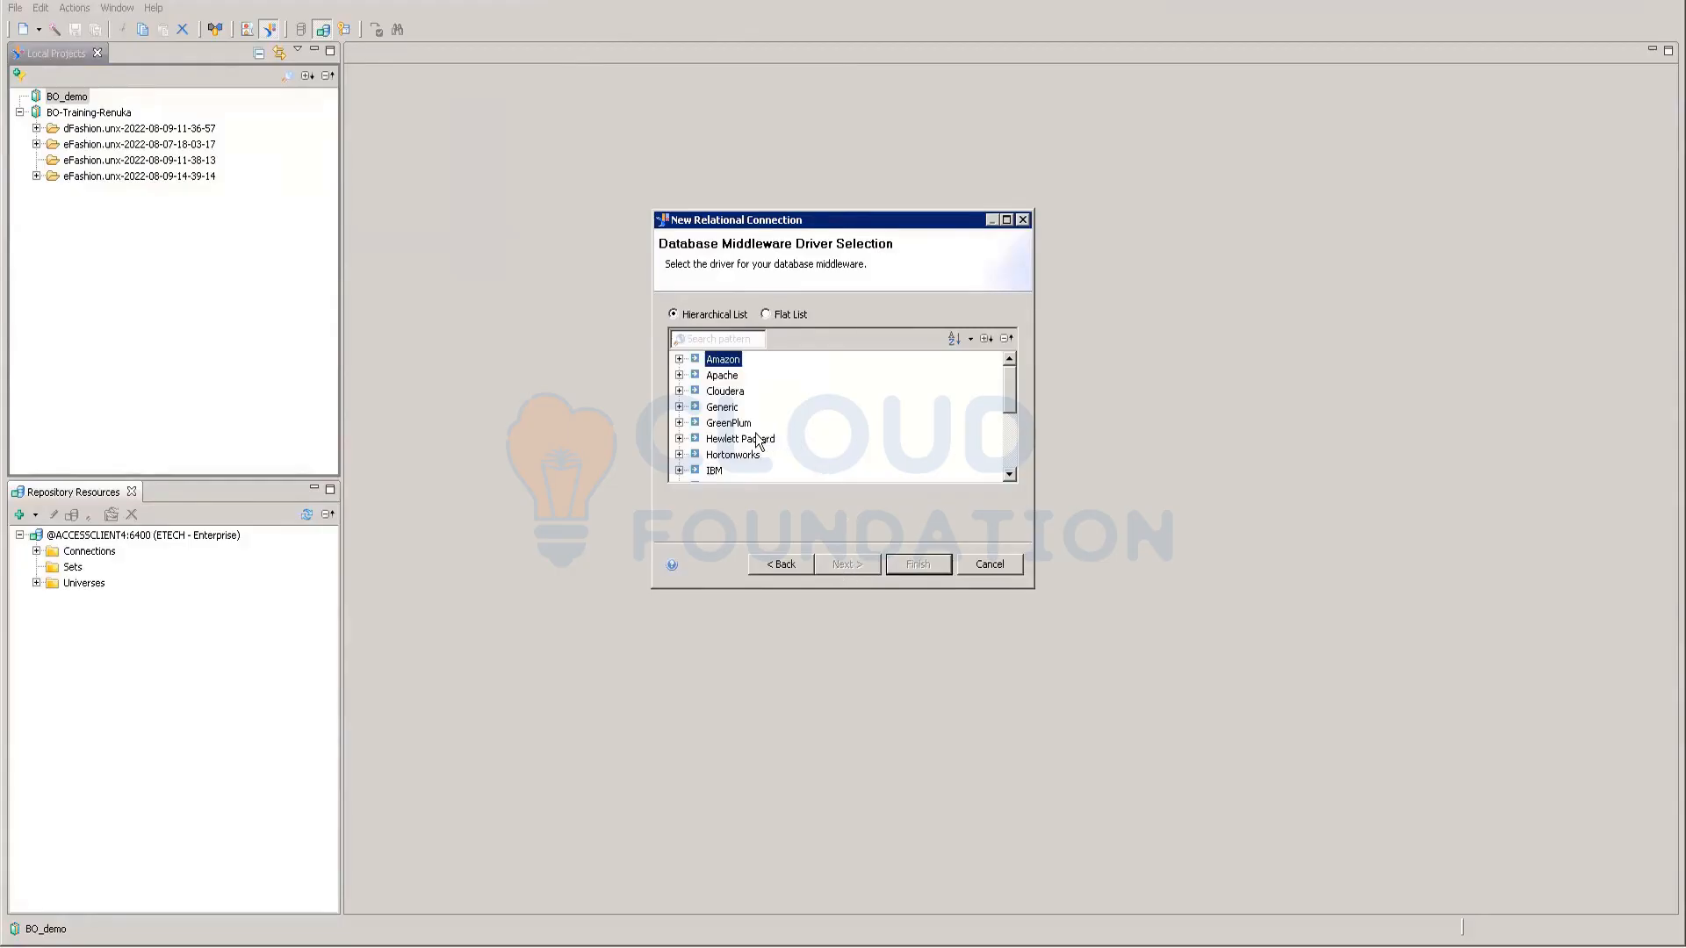
Browse the driver list, expanding and collapsing the IBM and Oracle groups
scroll(759, 441, down, 4)
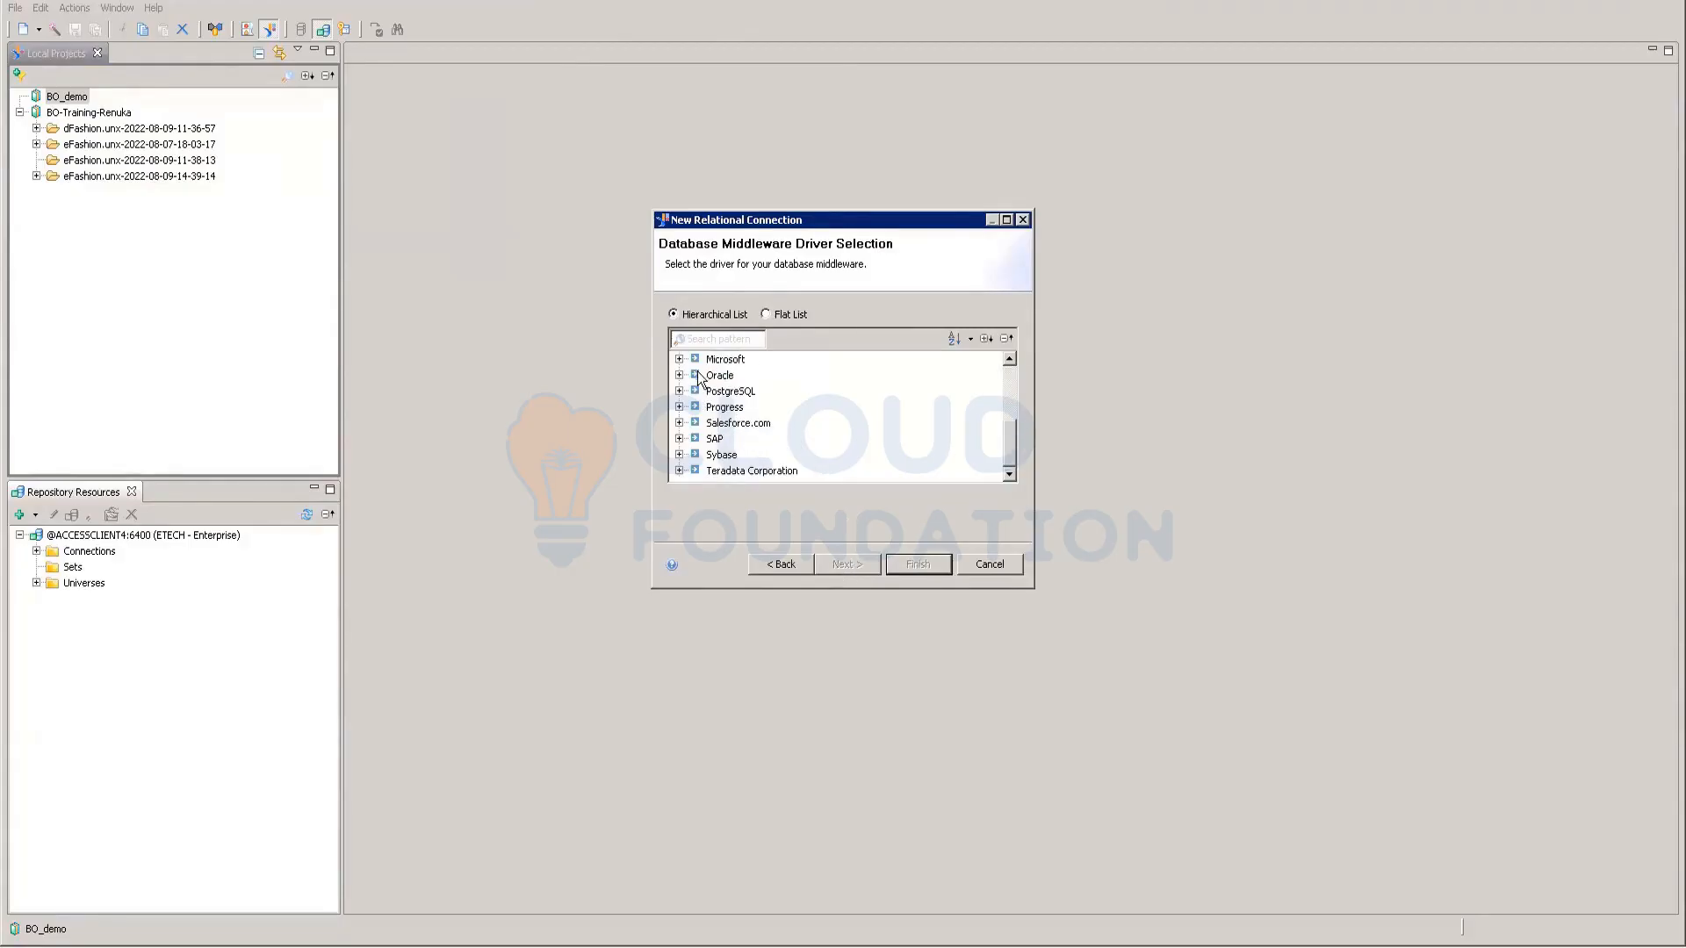
scroll(744, 413, up, 4)
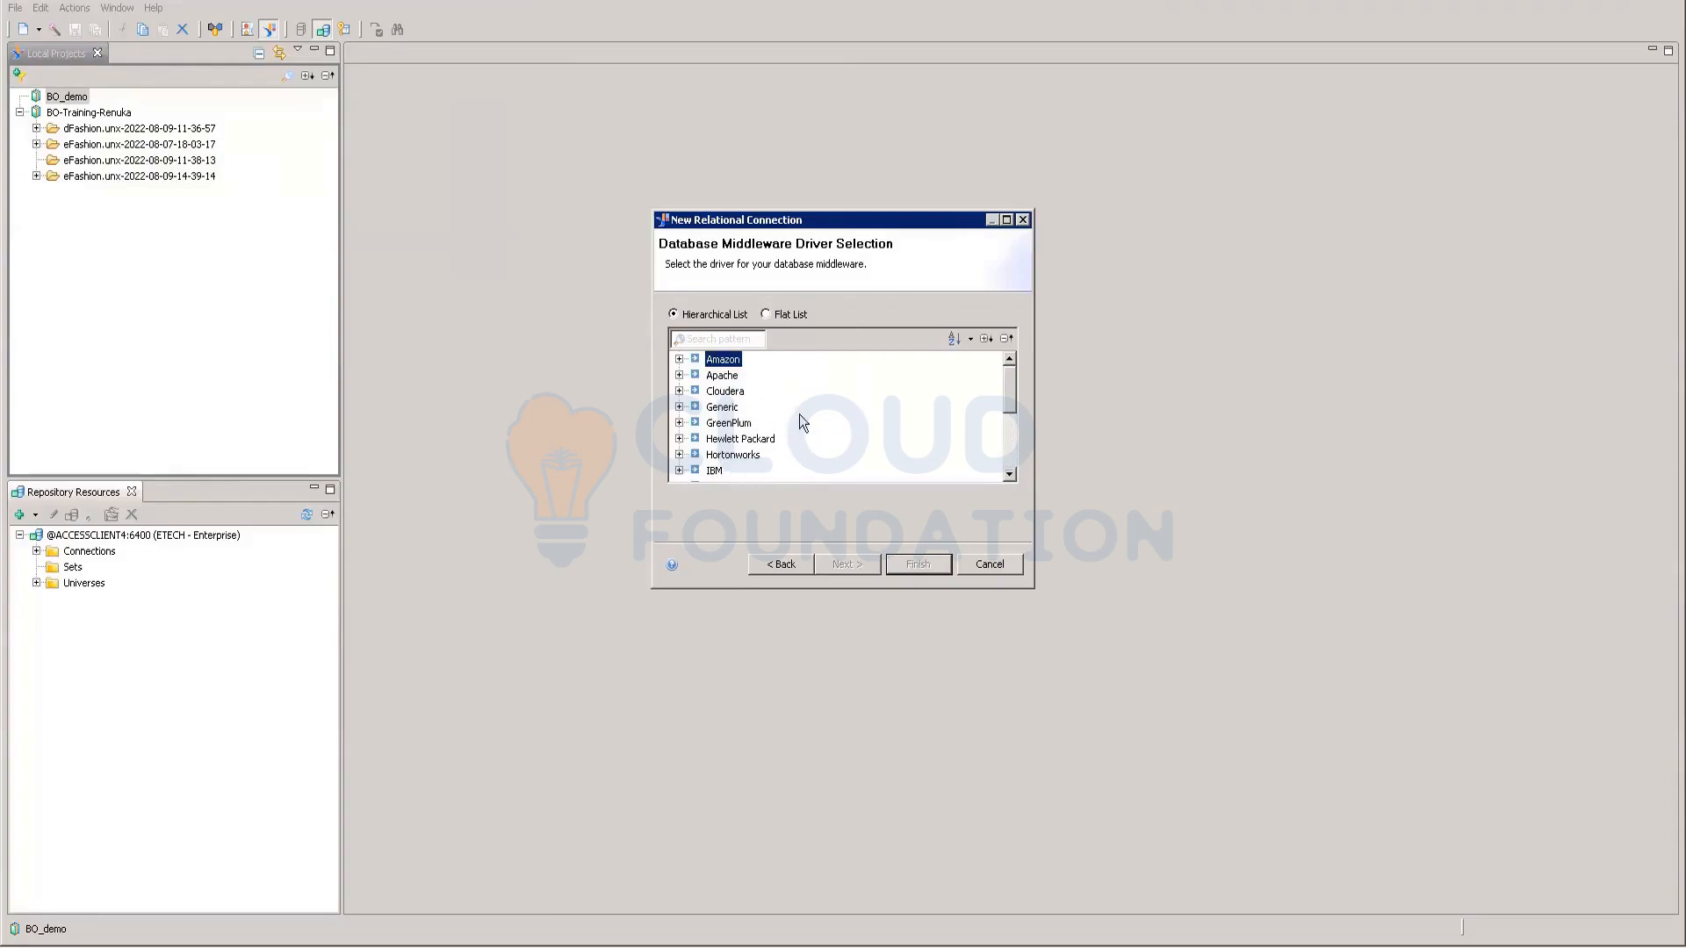
scroll(834, 423, down, 1)
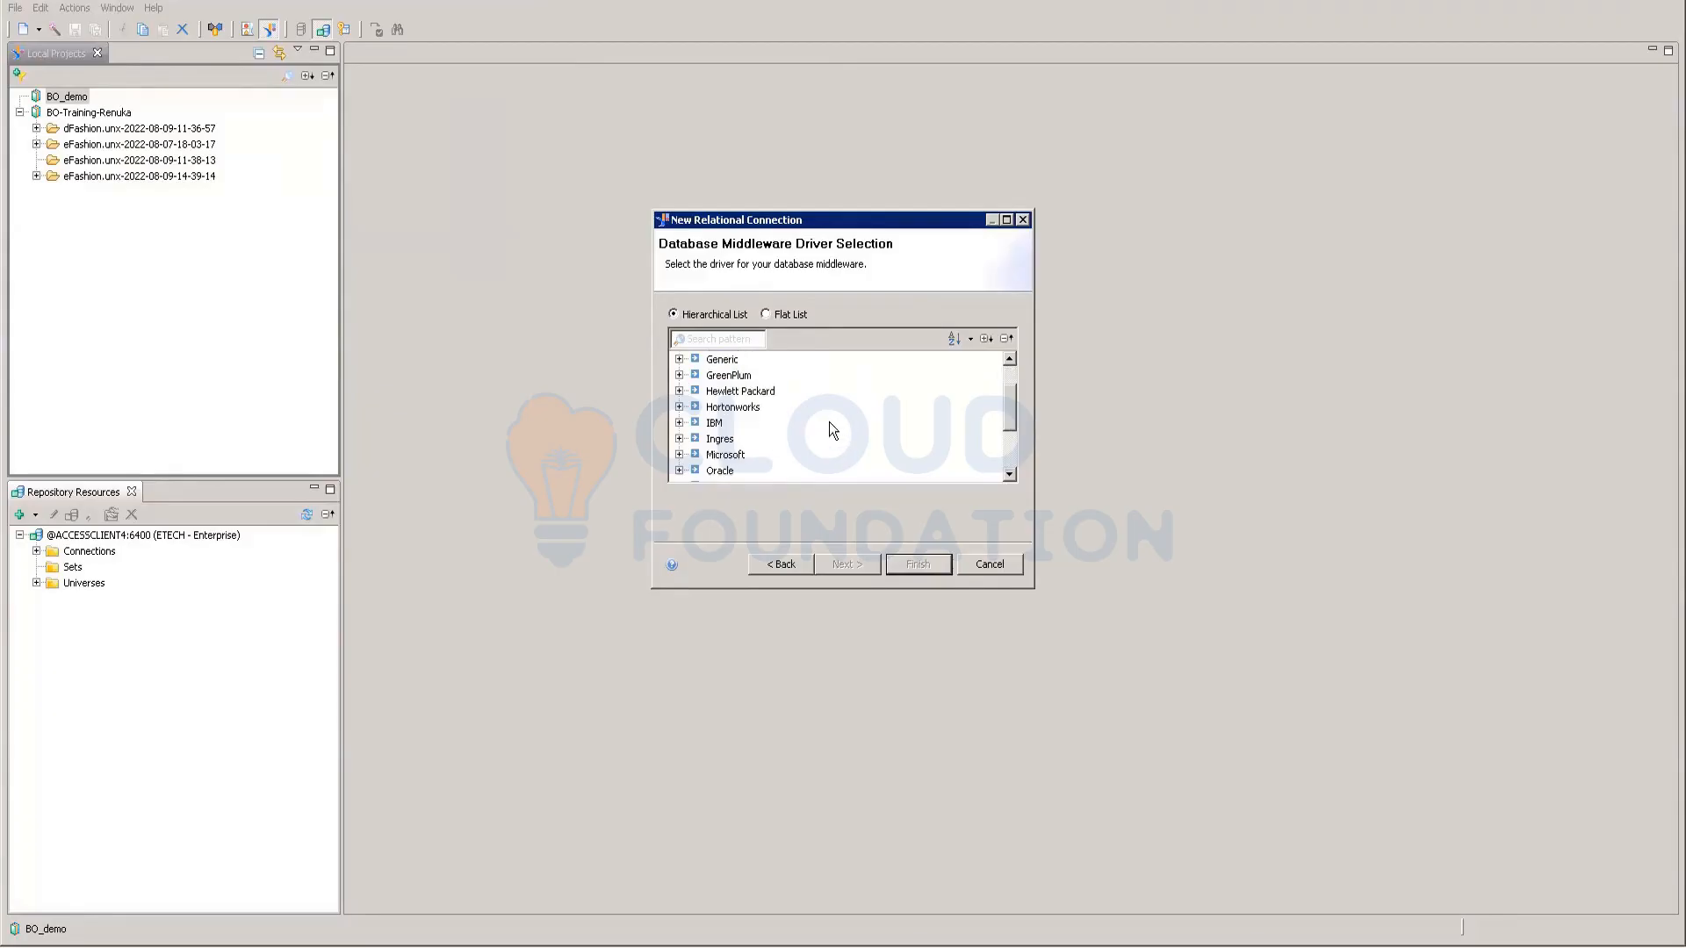
click(679, 423)
click(679, 360)
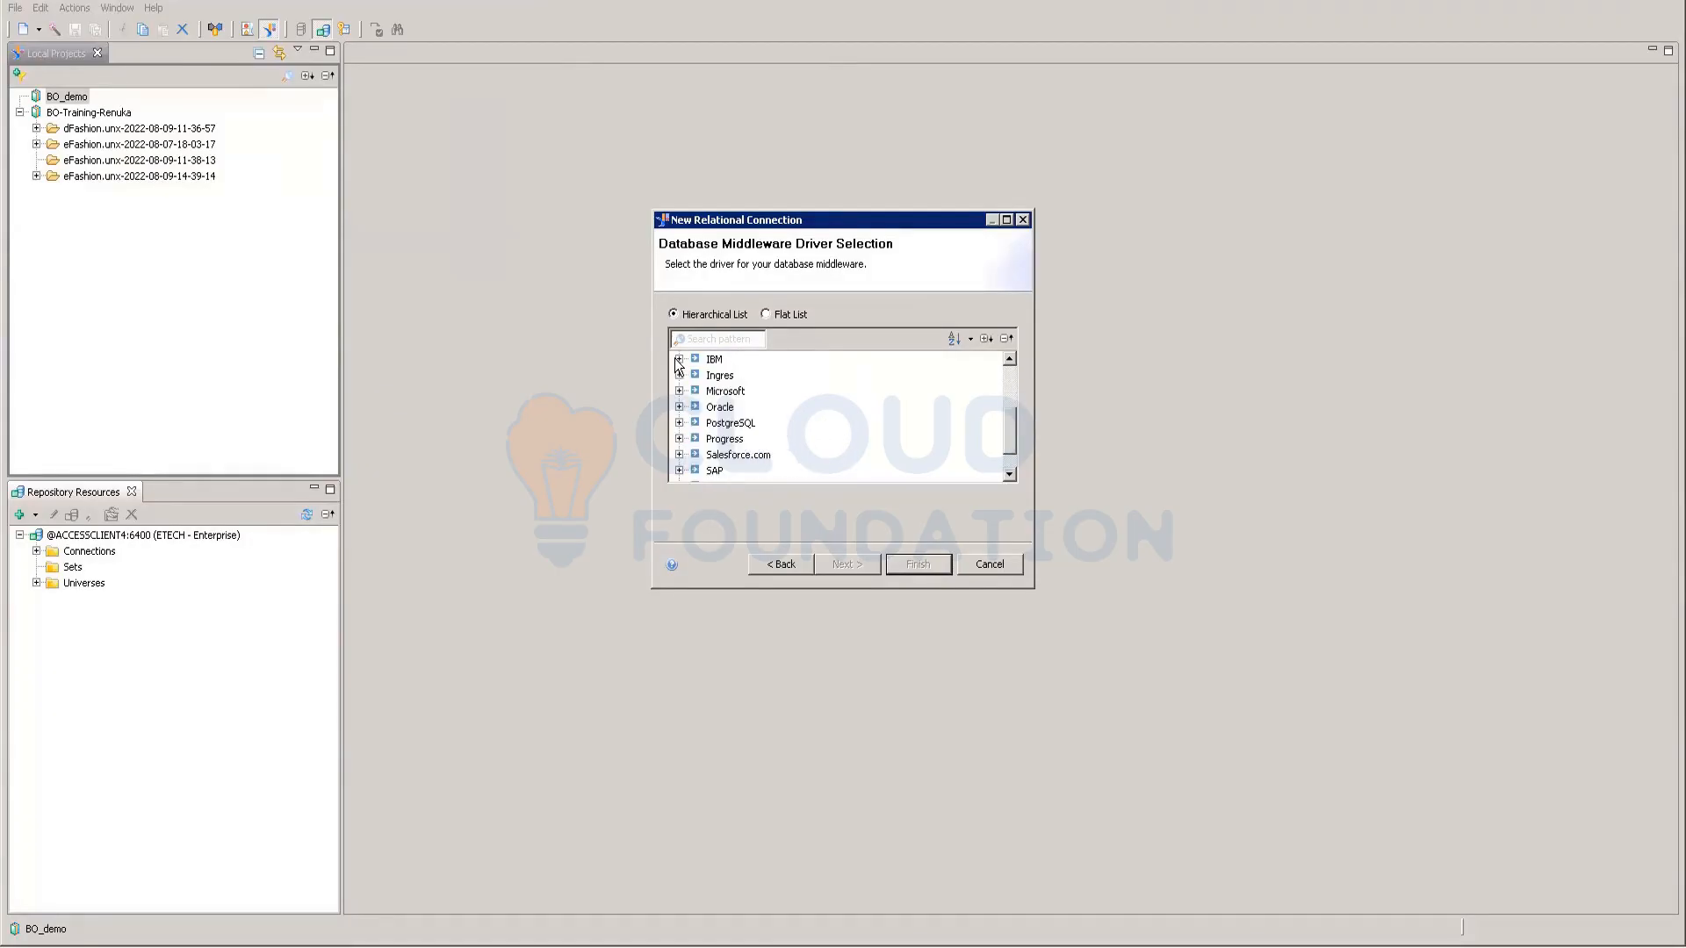
click(679, 406)
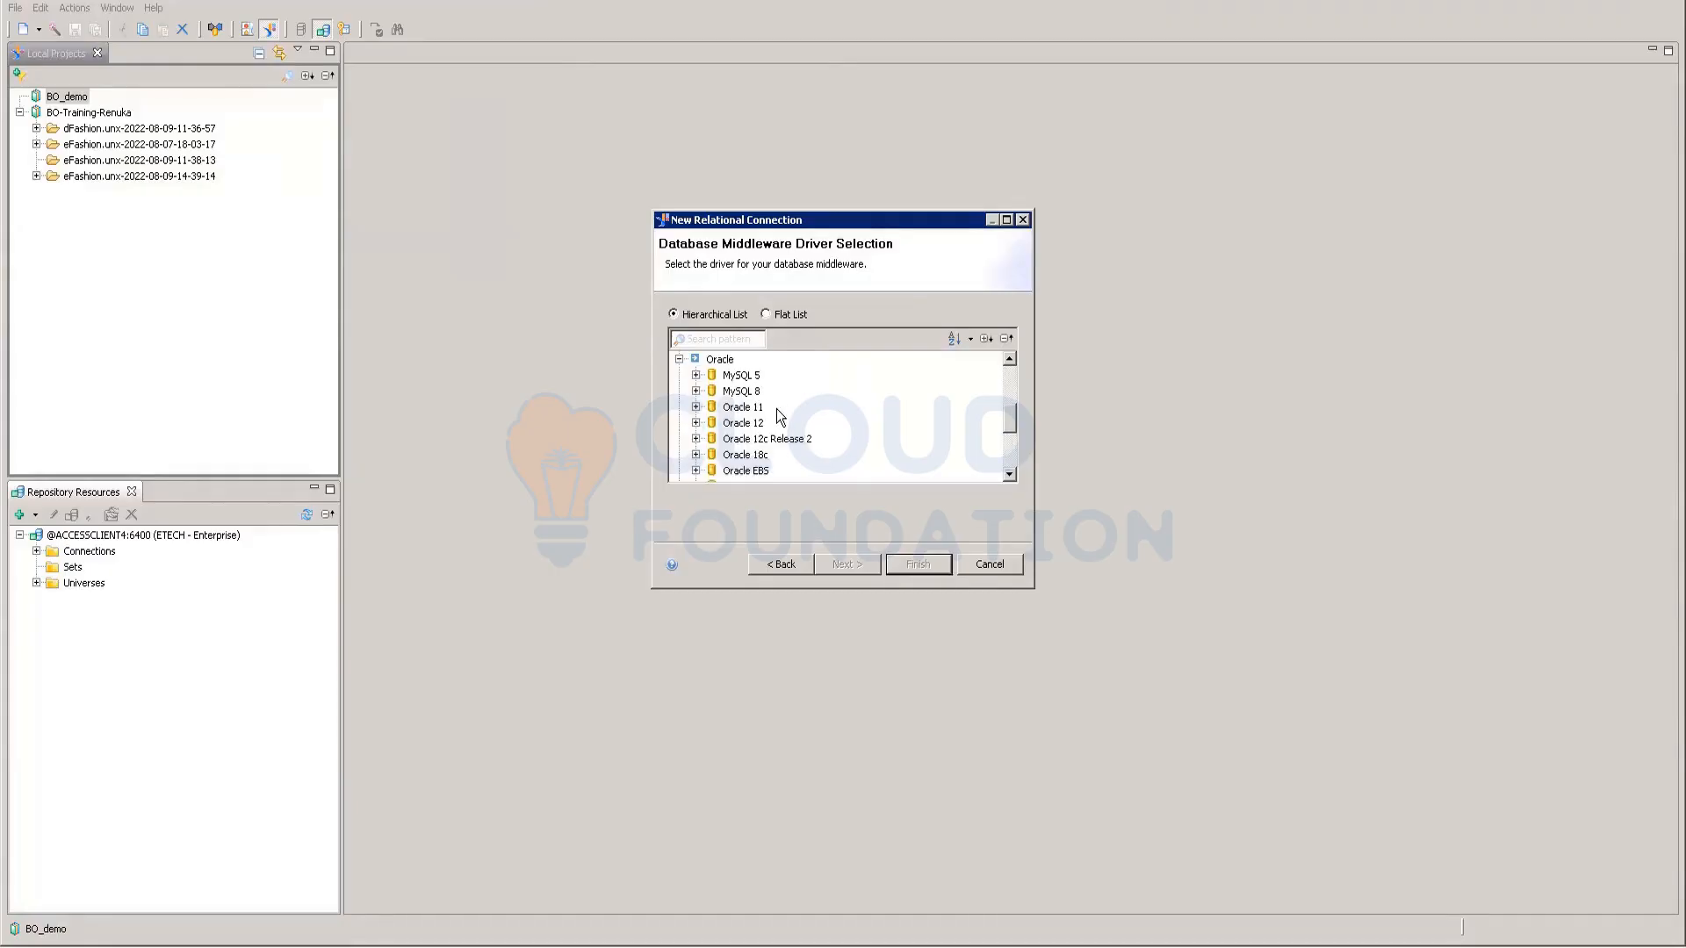
click(680, 361)
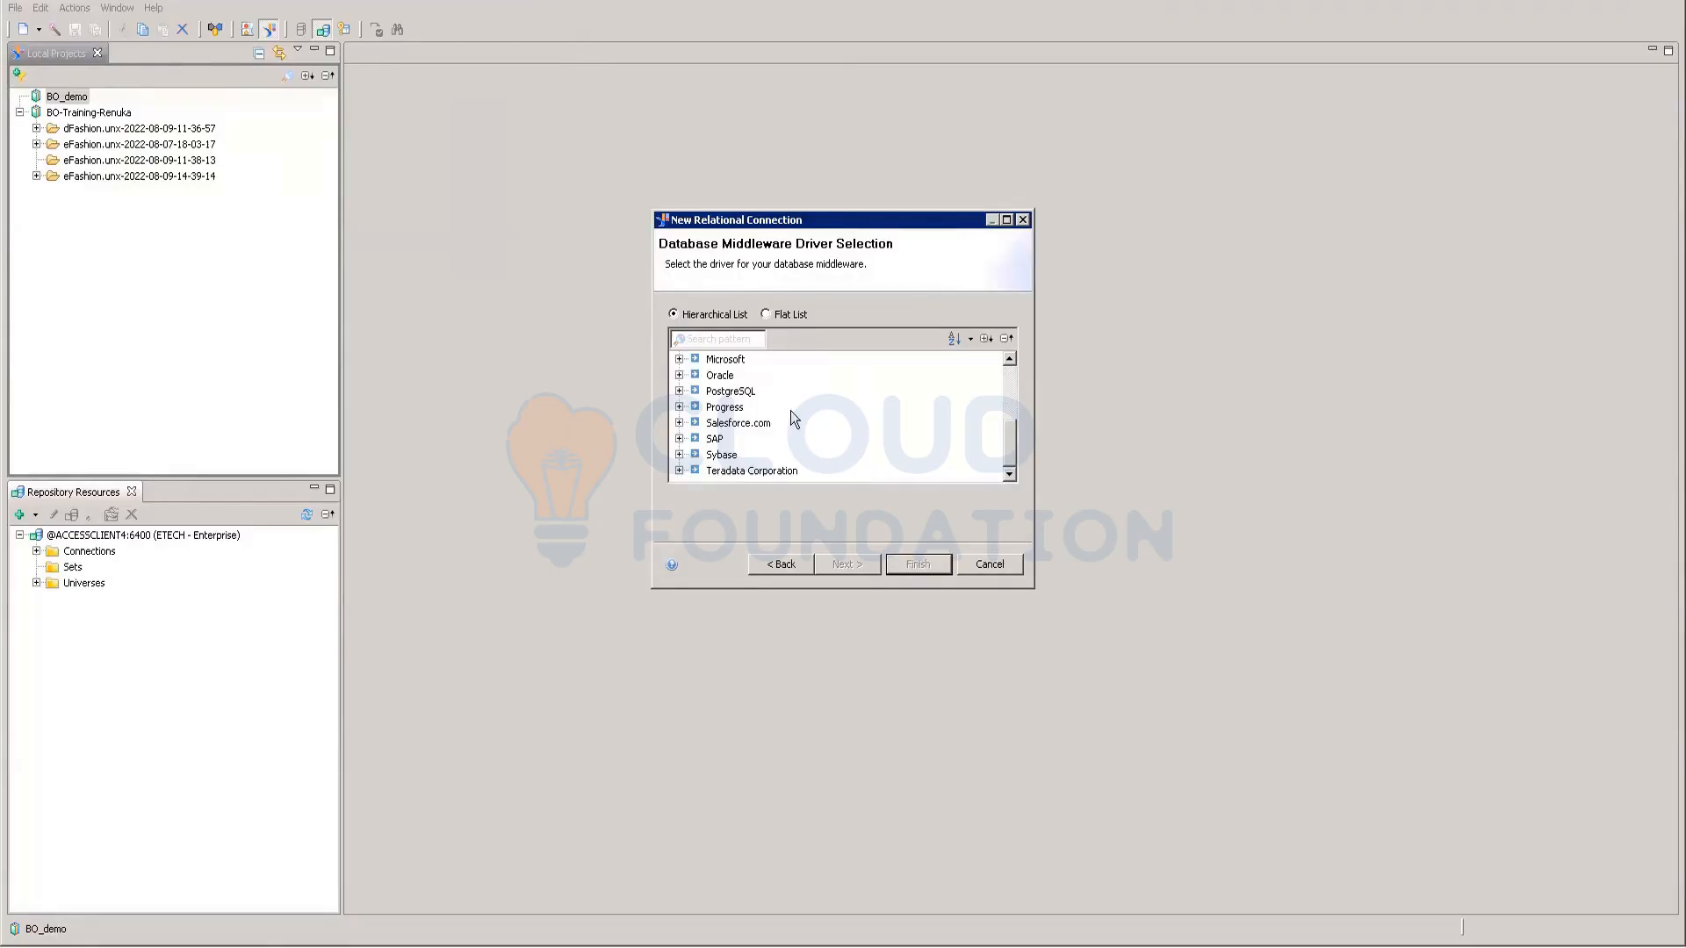
scroll(793, 418, up, 1)
scroll(793, 418, up, 2)
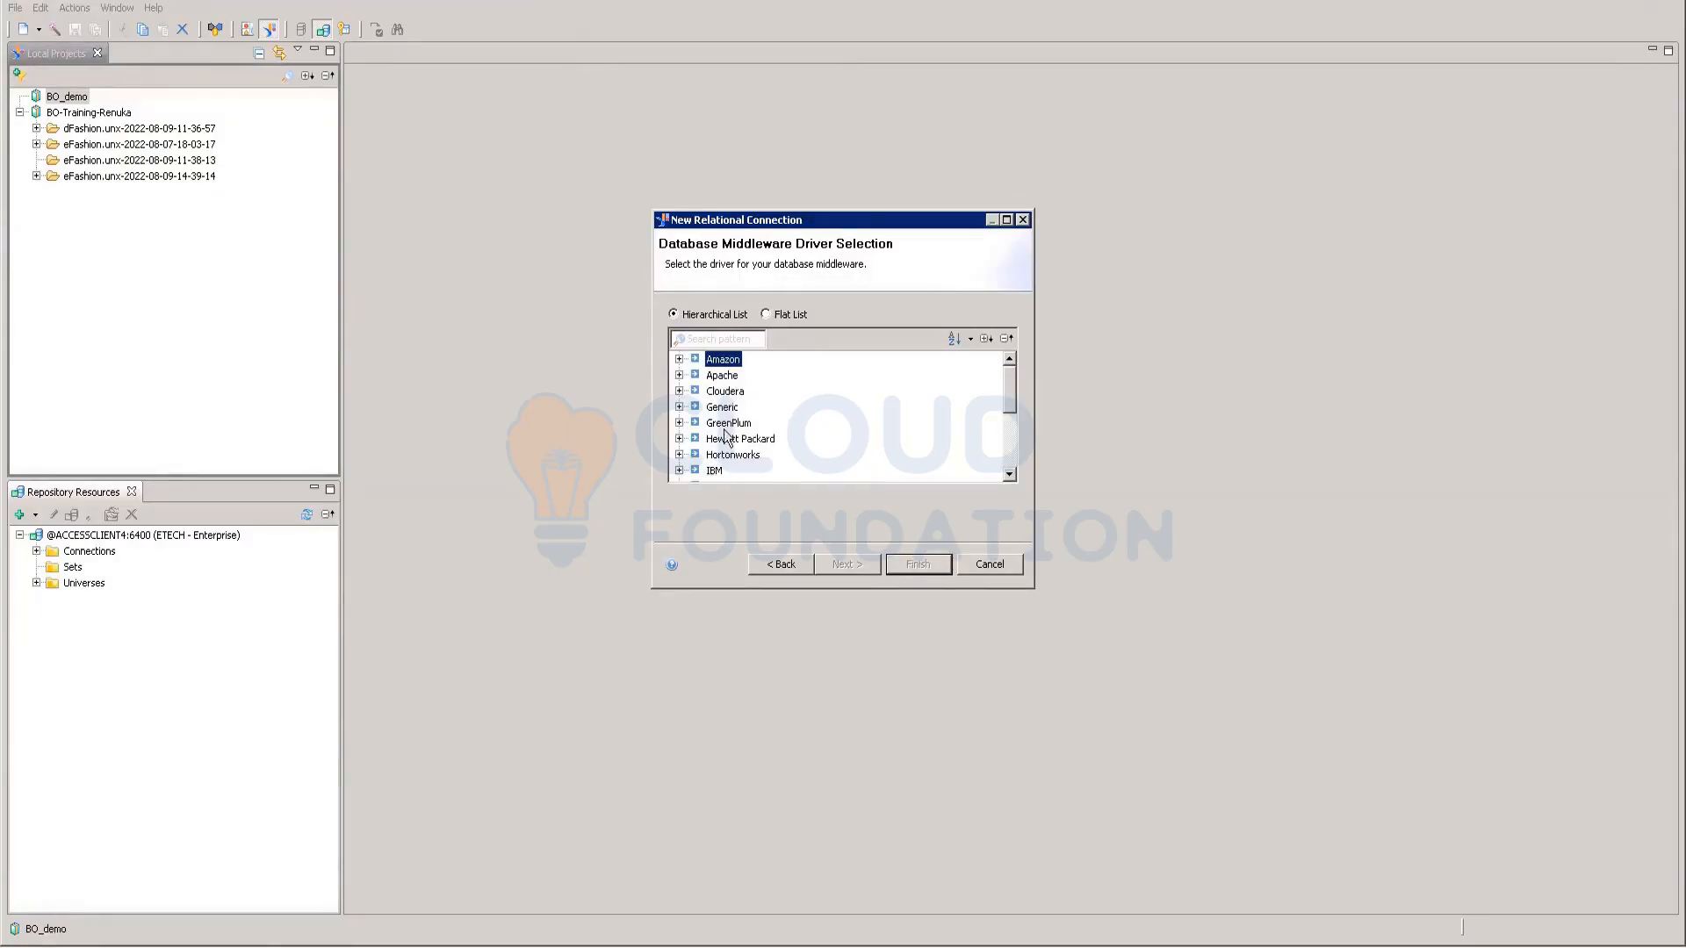
scroll(757, 432, down, 1)
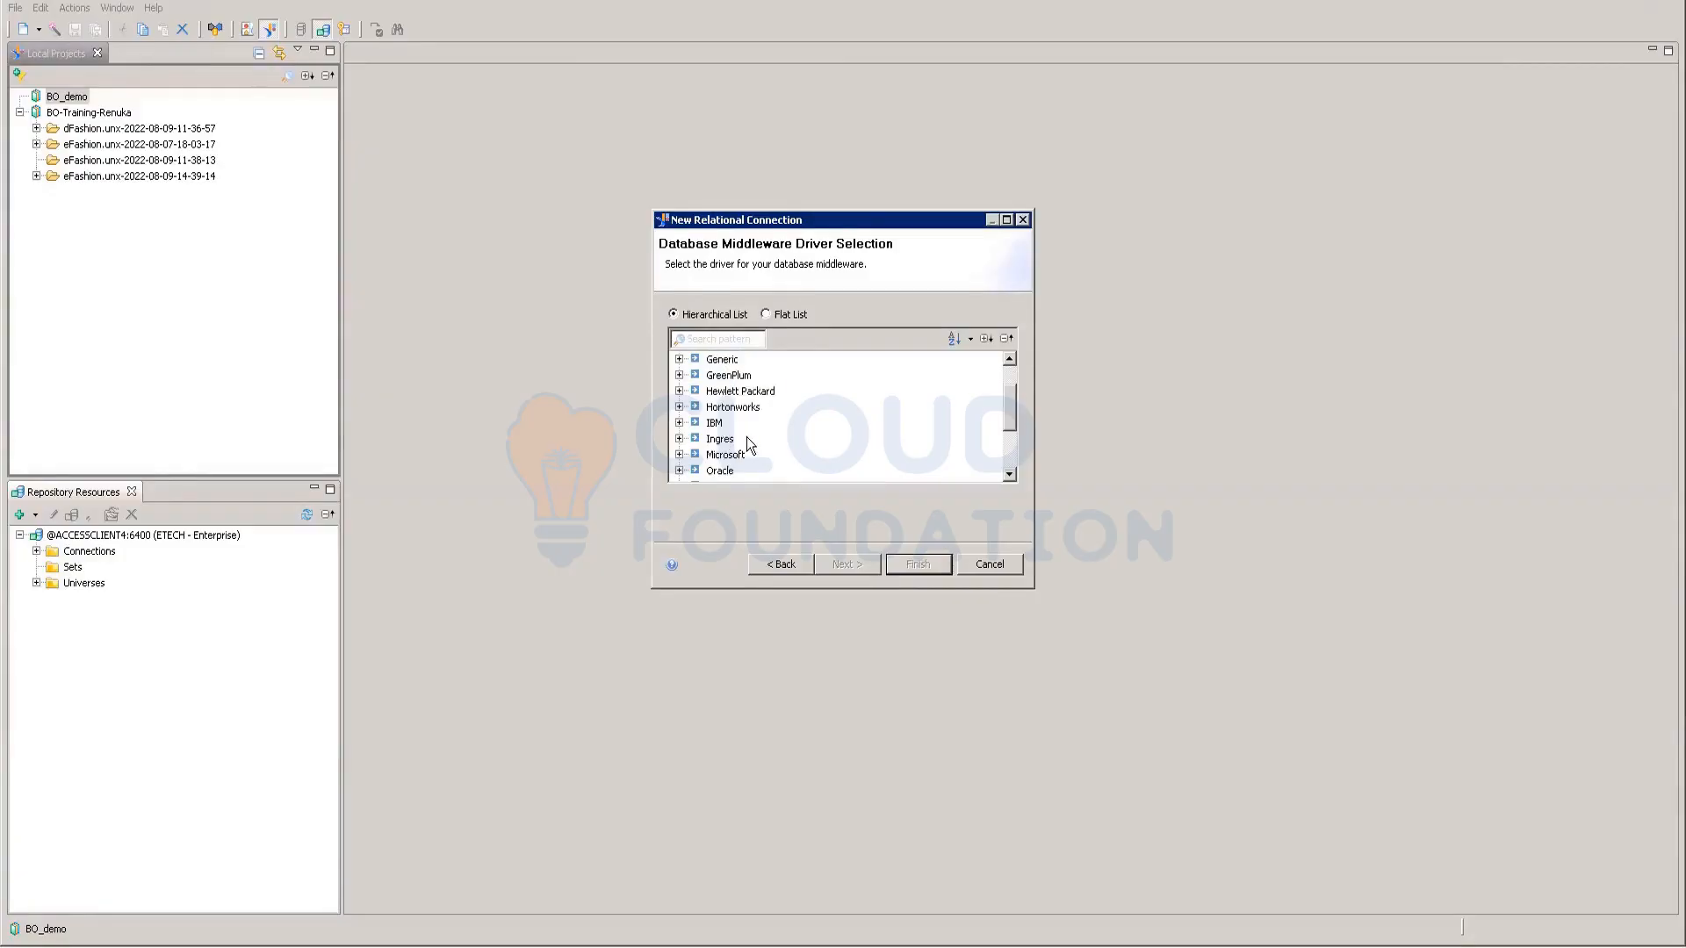
scroll(743, 423, down, 1)
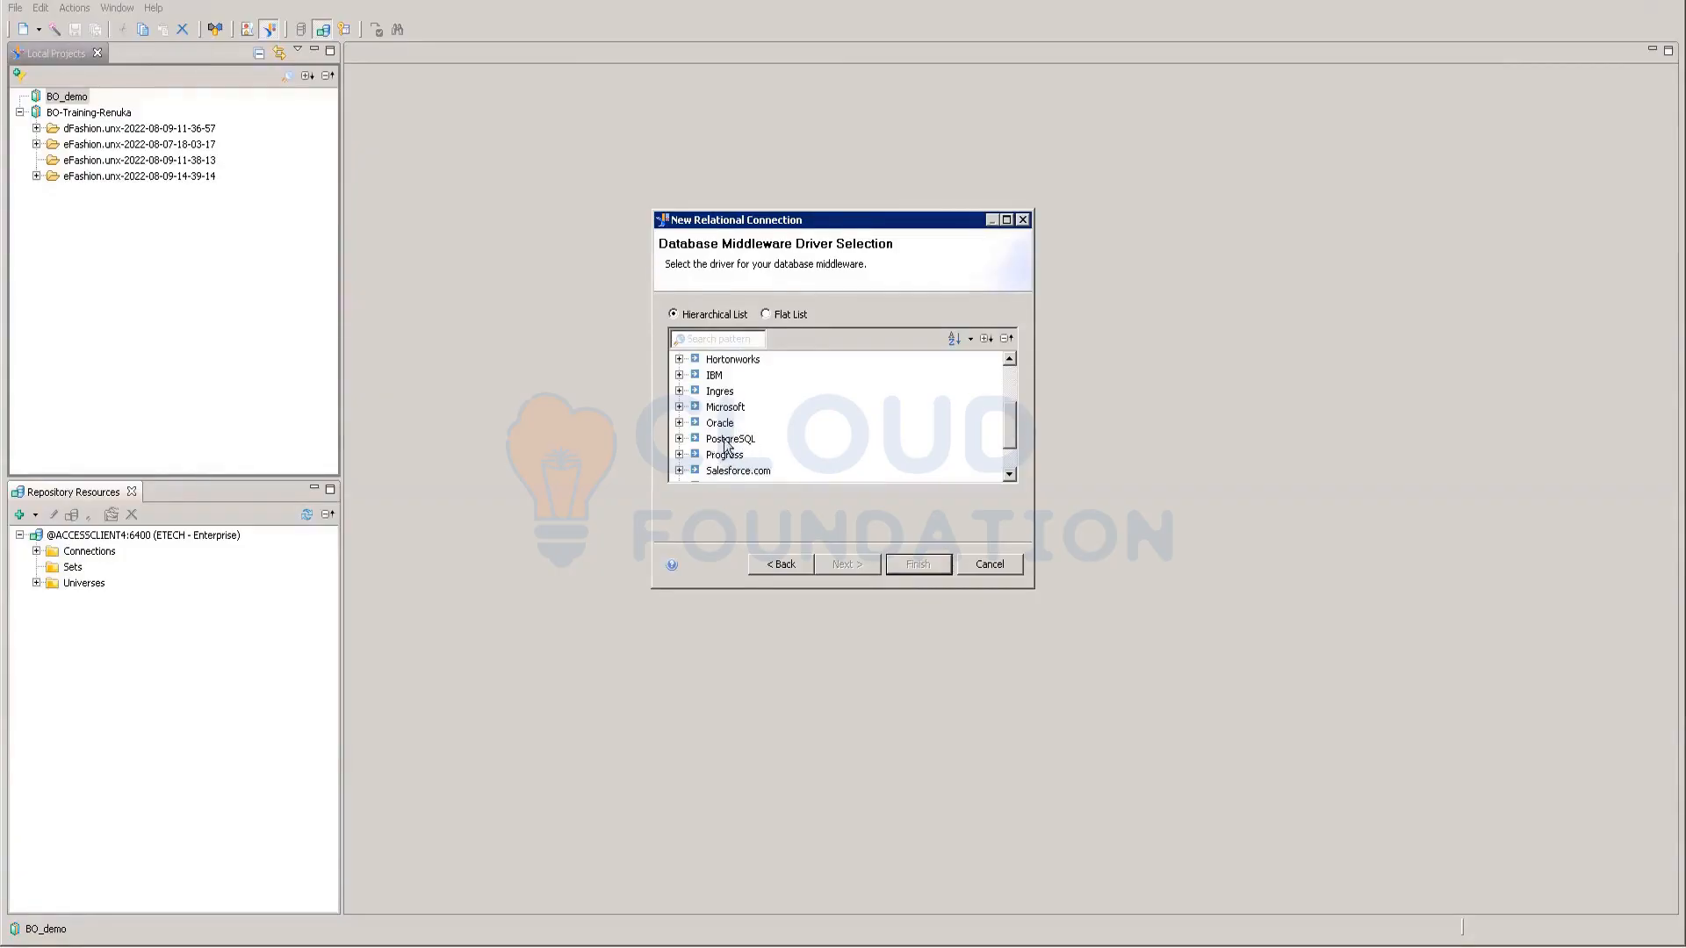
Select Microsoft > MS Access 2007 > ODBC Drivers and continue to connection parameters
click(679, 408)
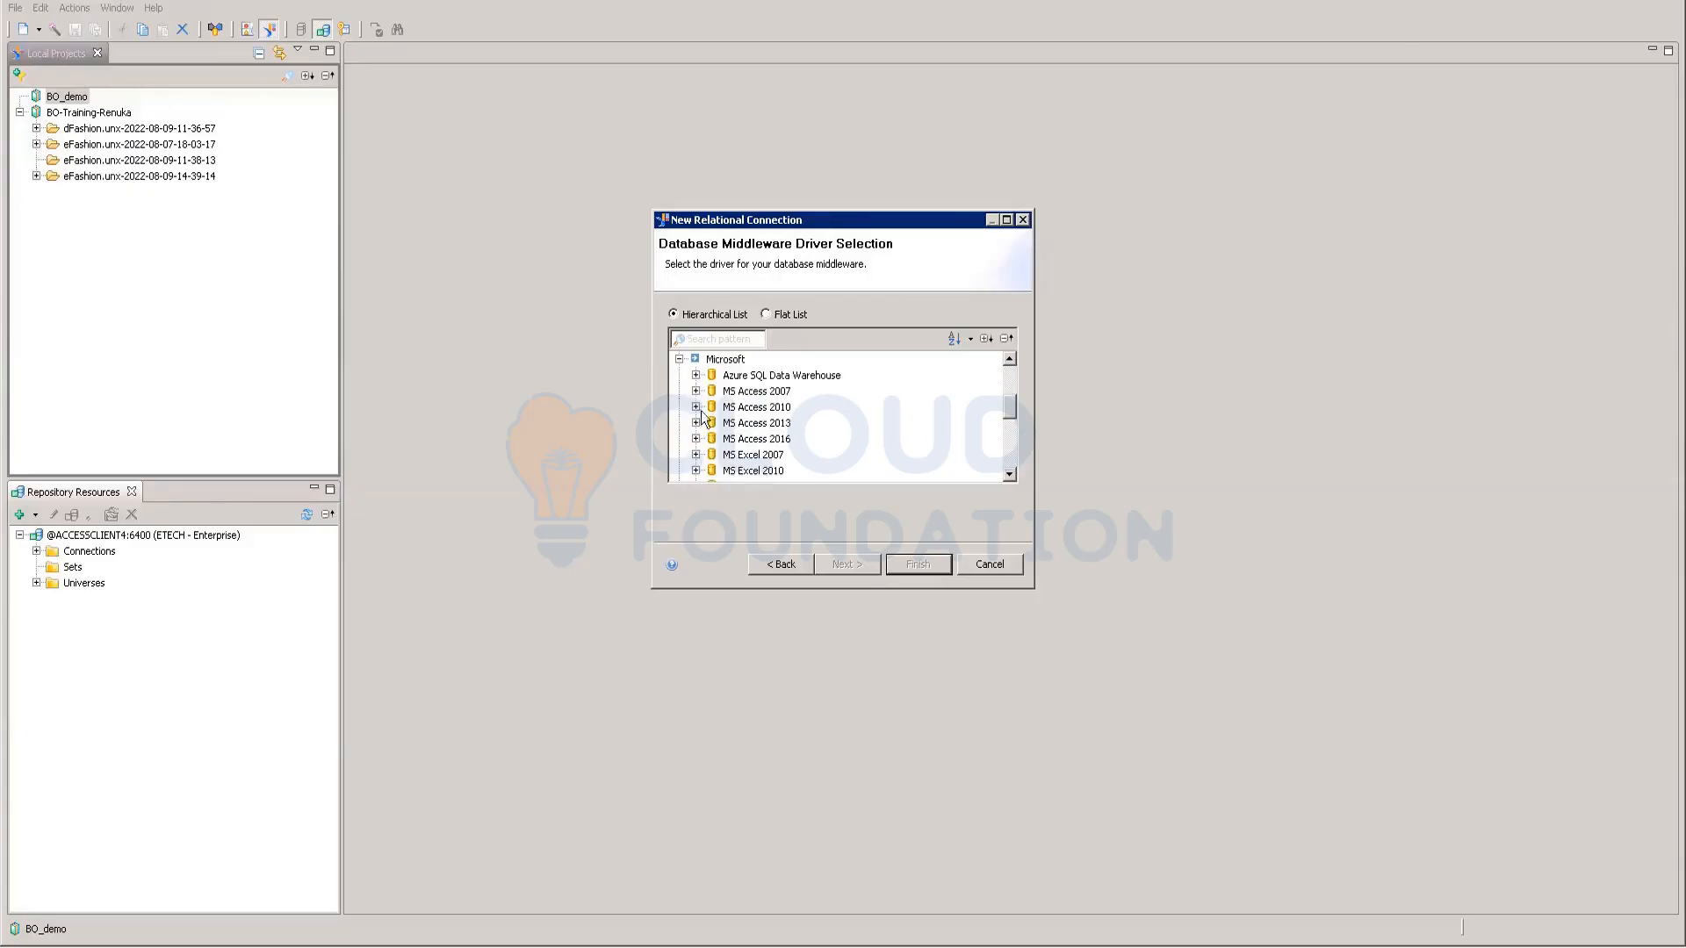
click(771, 393)
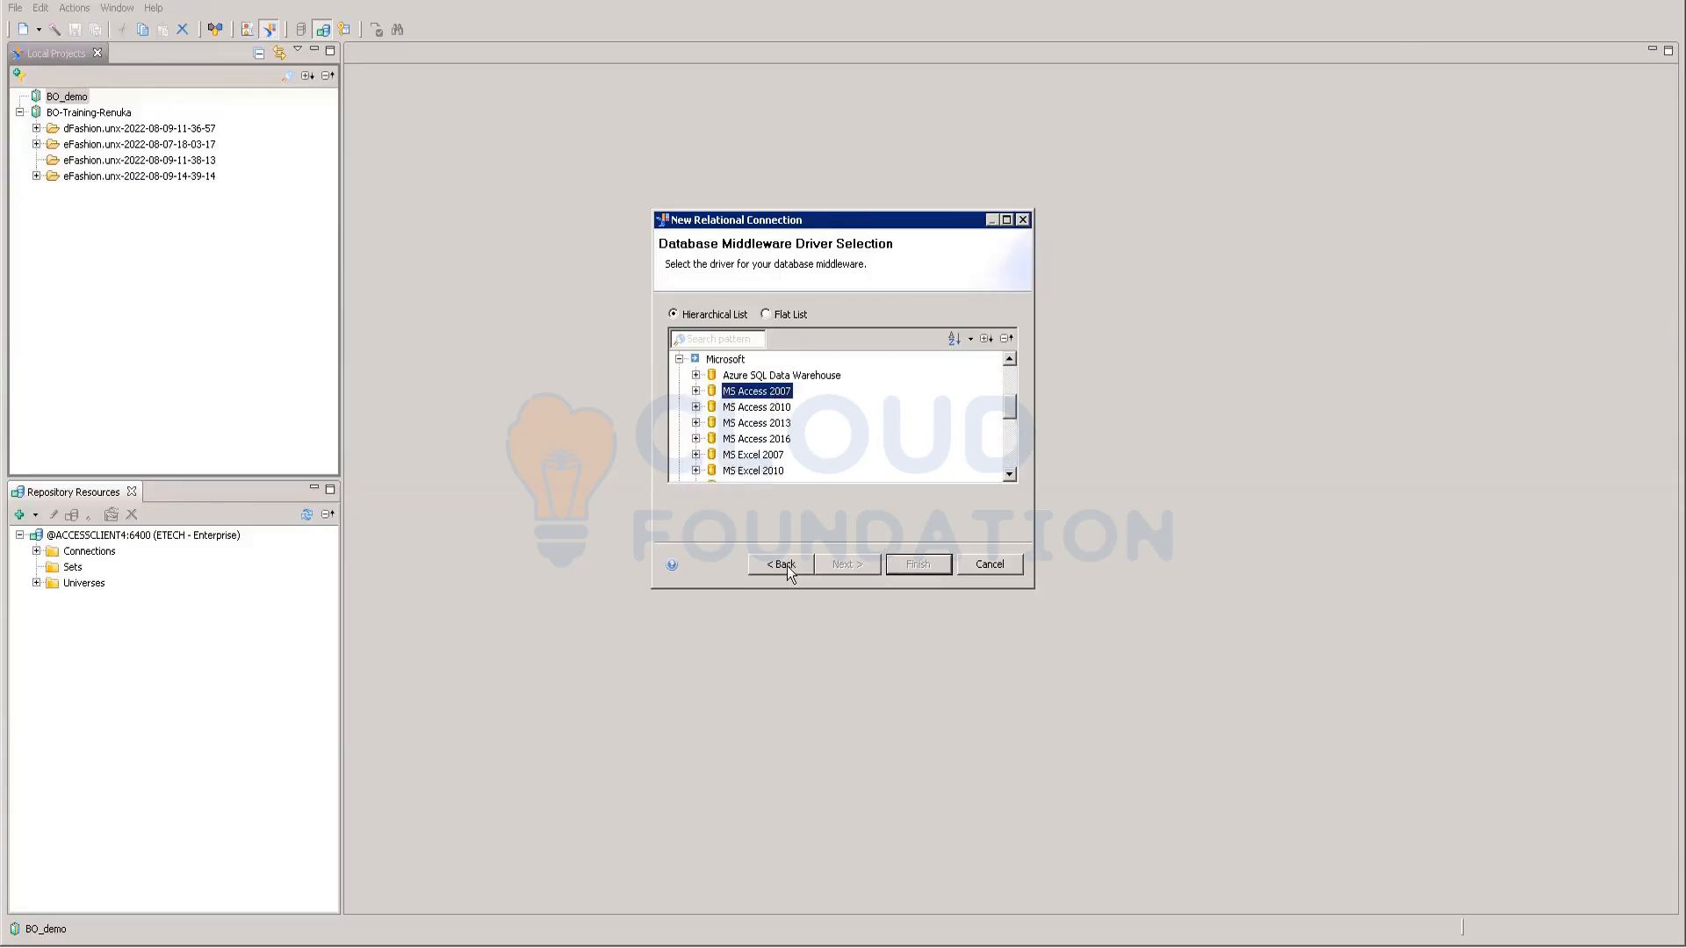
click(696, 391)
click(768, 407)
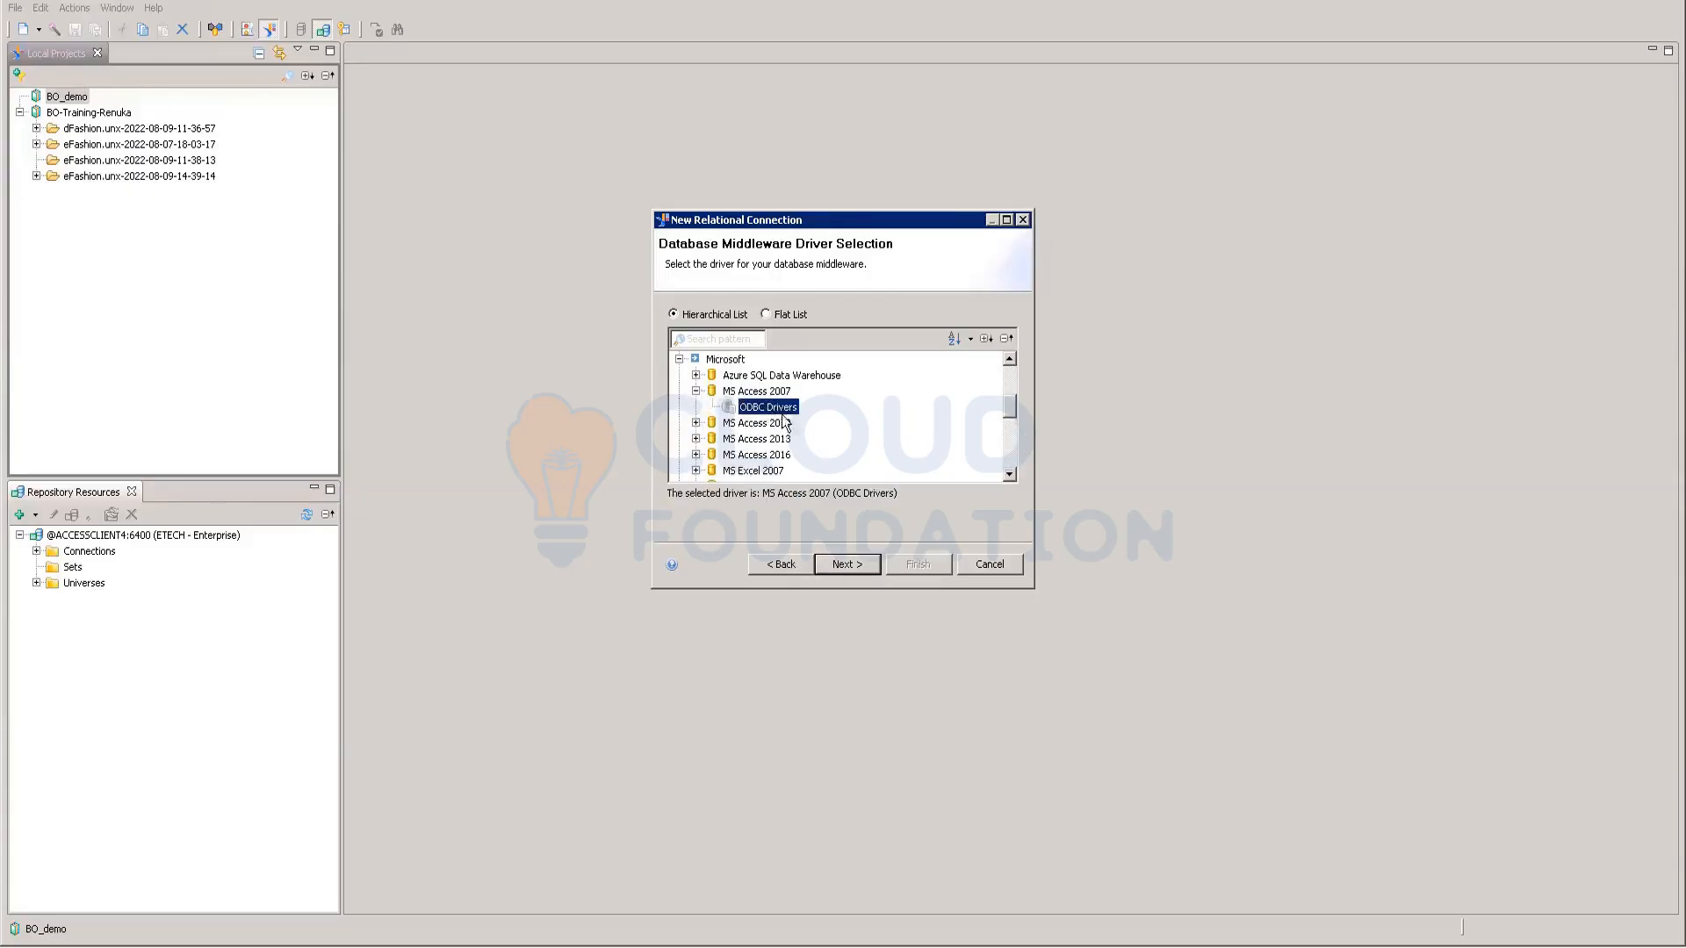
click(844, 564)
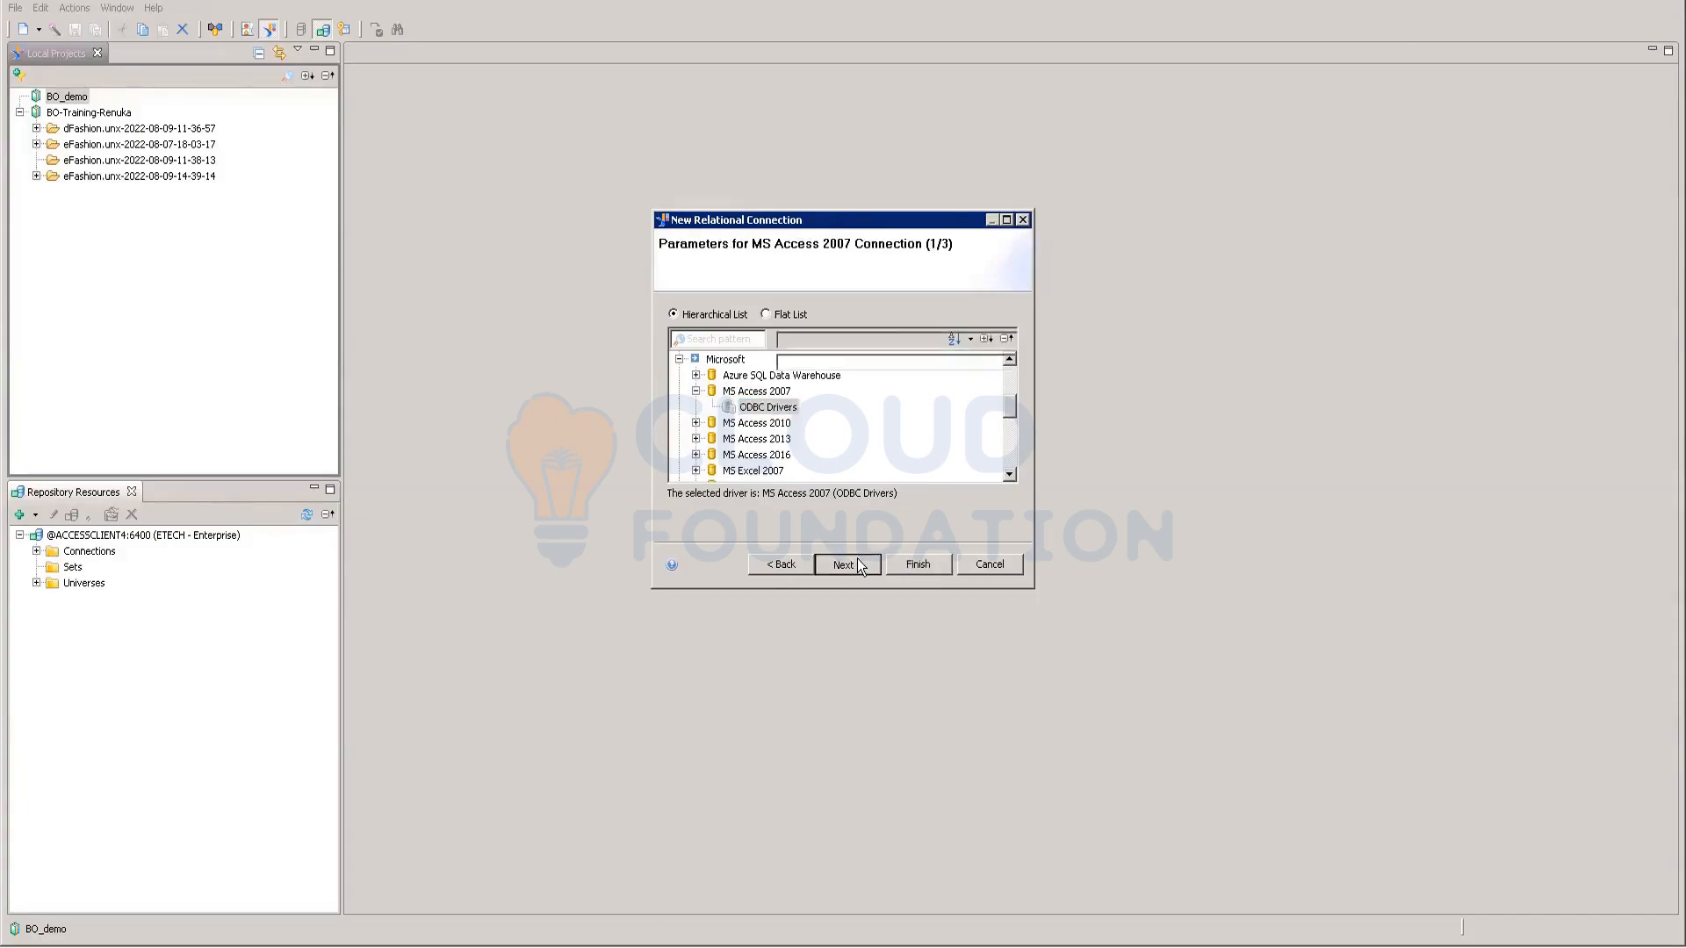
Choose efashion as the Data Source Name and enter the login user name and password
double_click(838, 383)
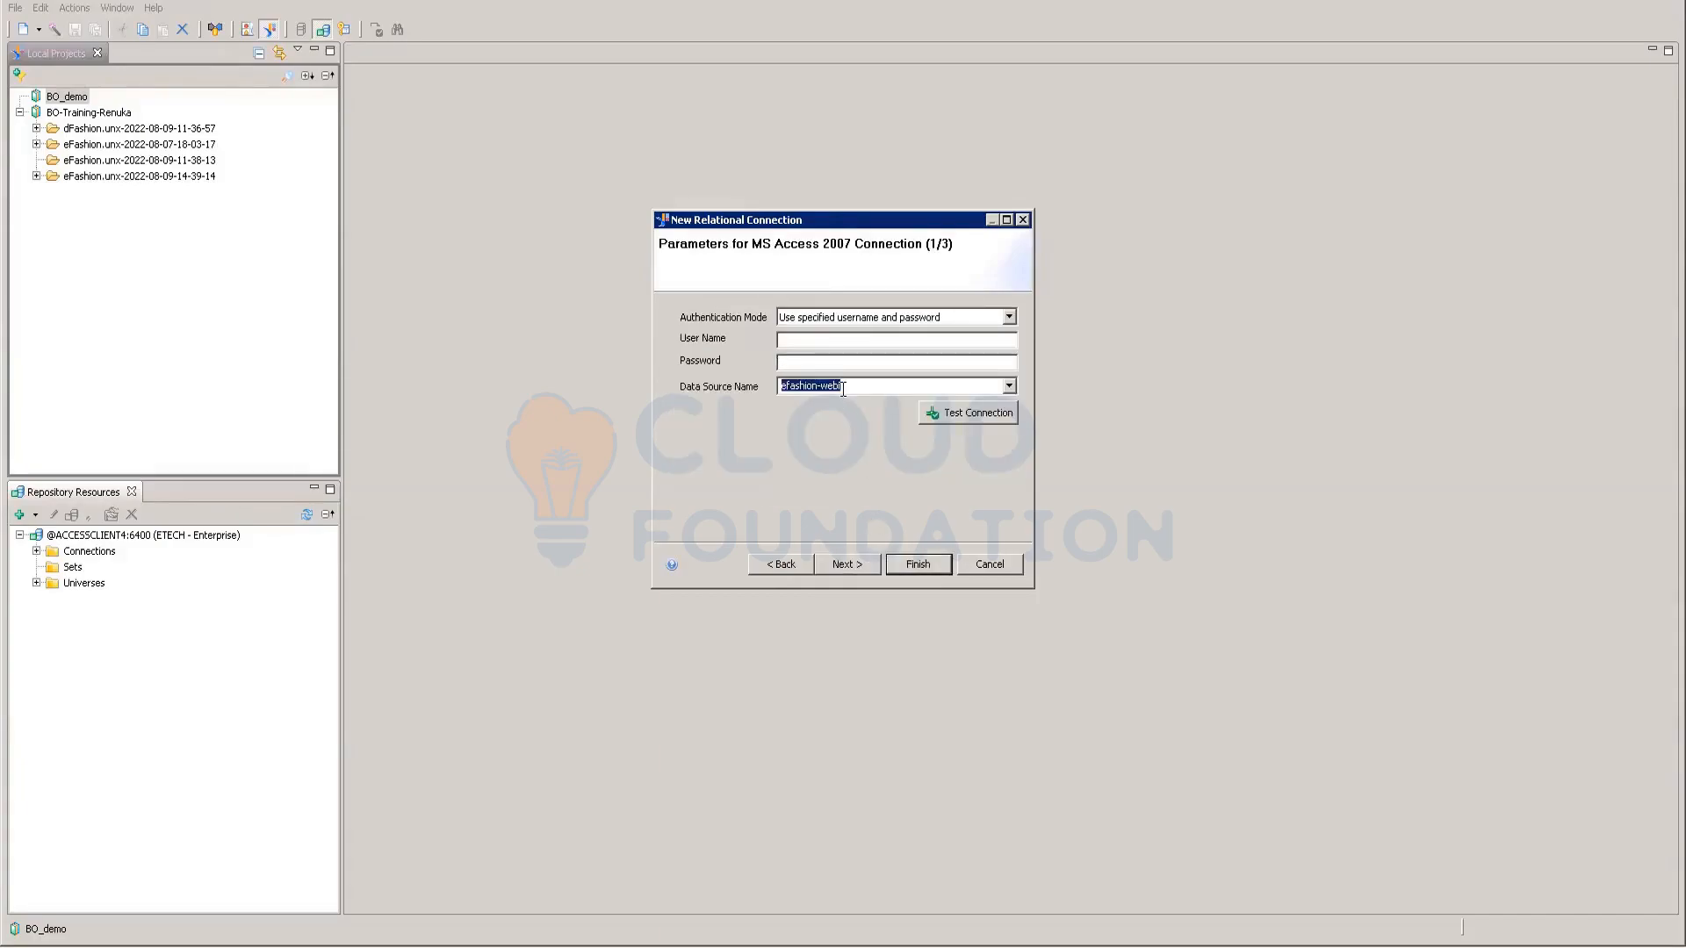
click(1008, 386)
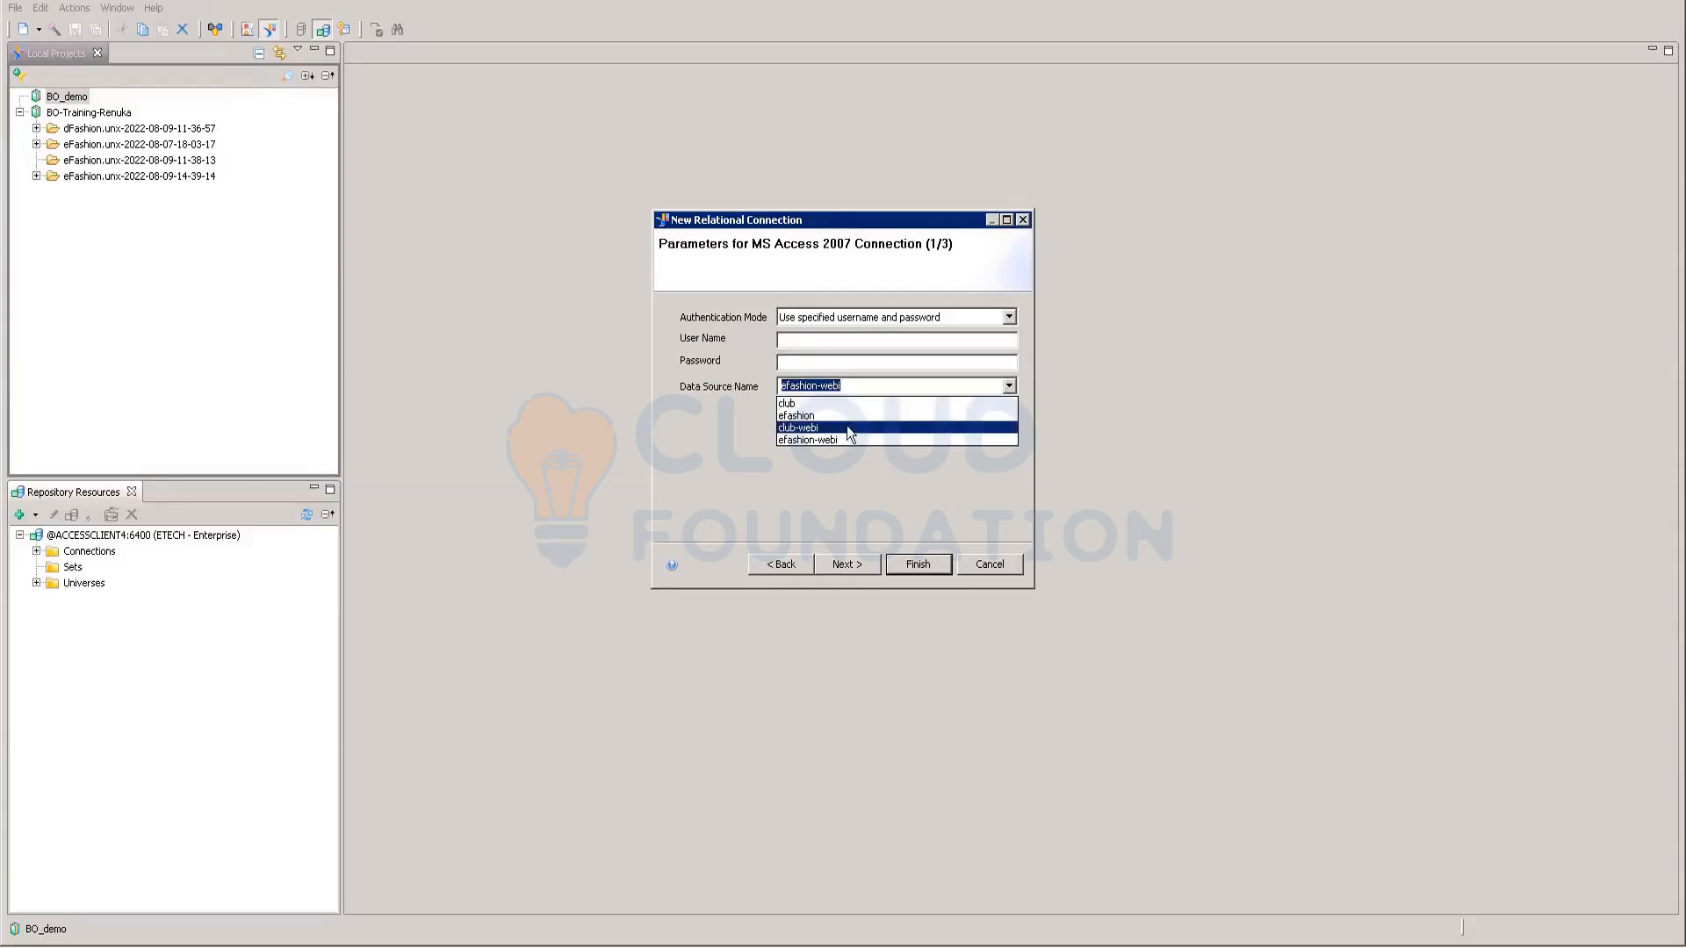
click(822, 416)
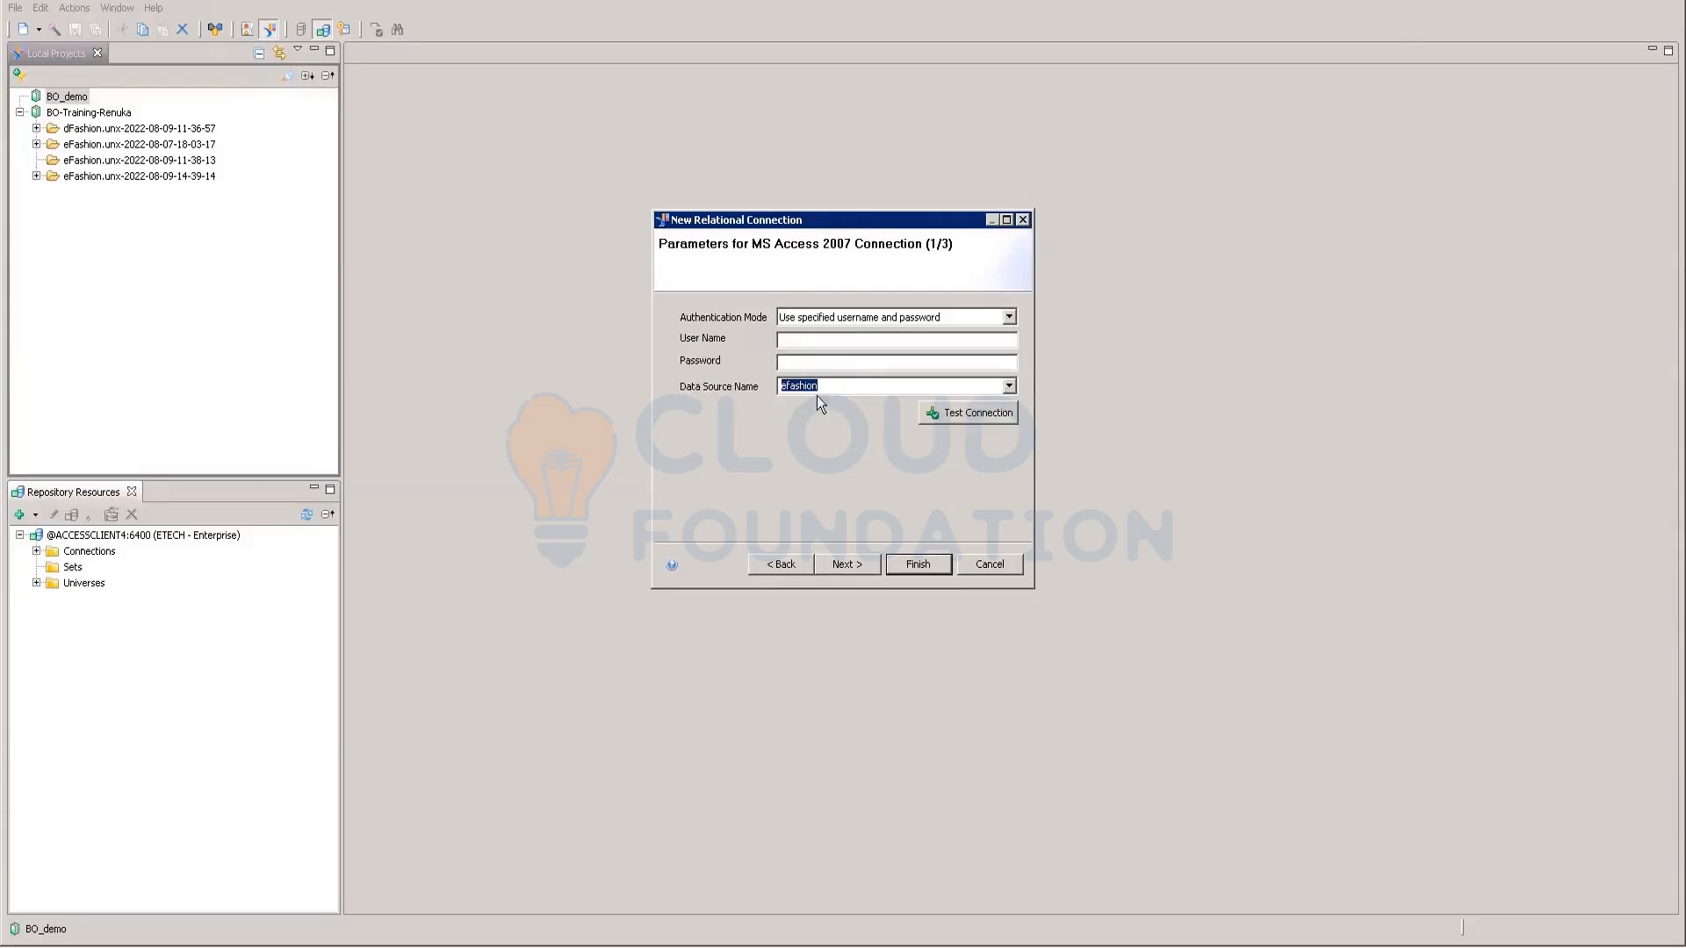
click(806, 341)
text(ETECH••••)
Test the connection, retrying until it reports Test Successful
click(955, 412)
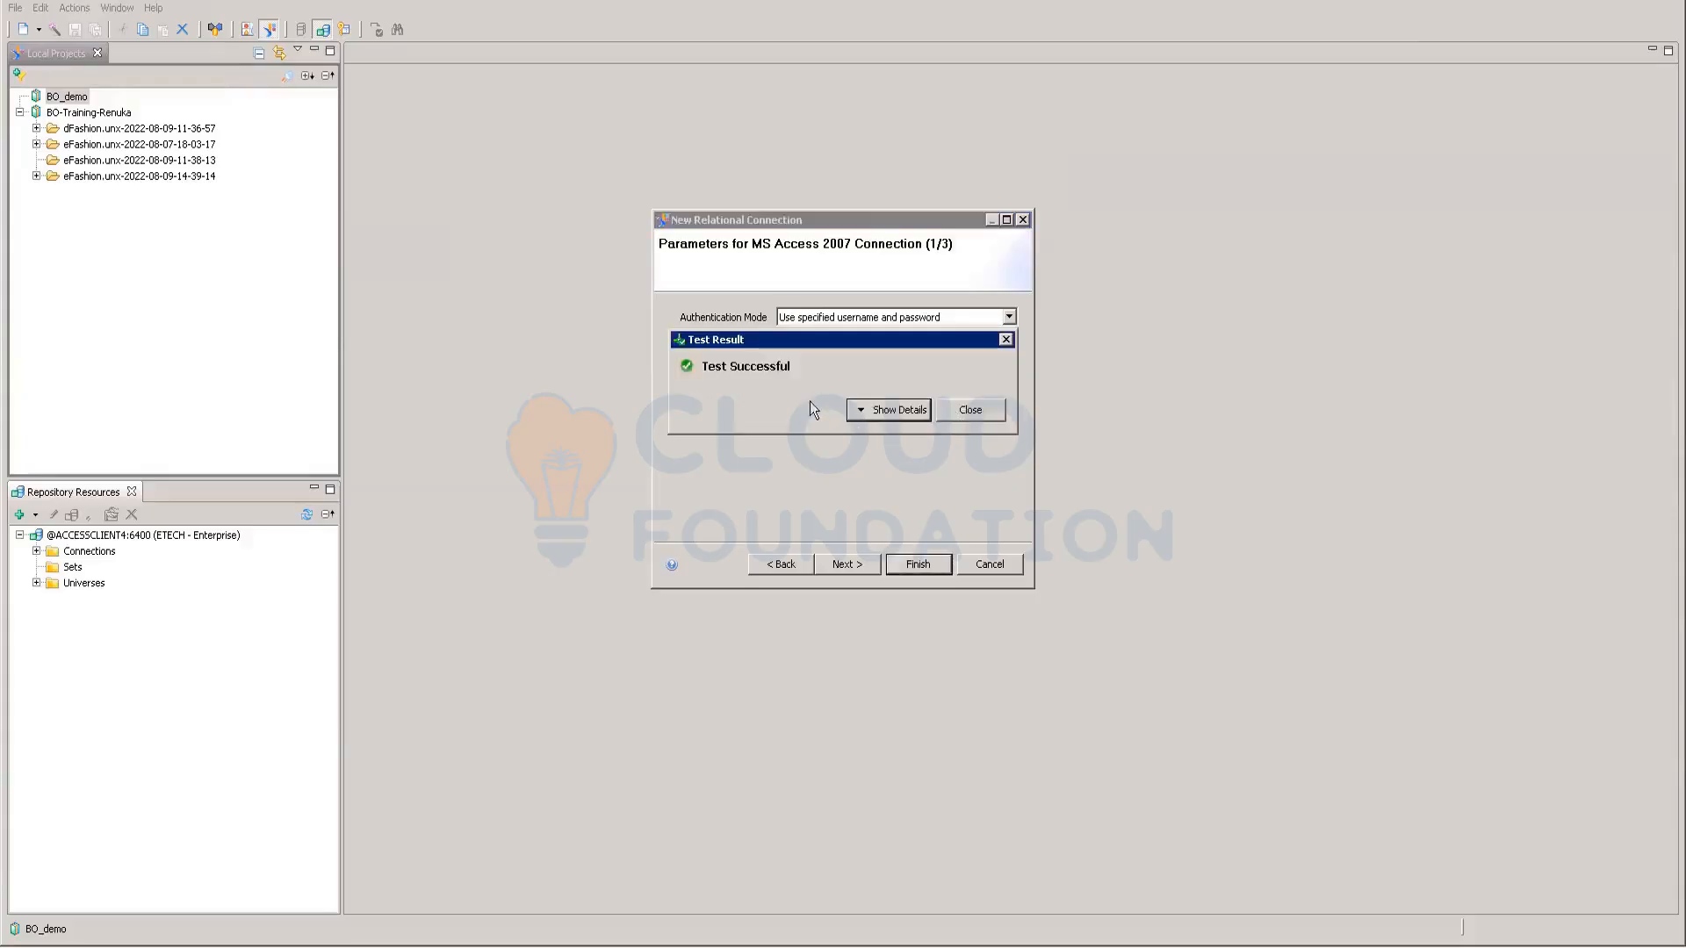
click(974, 411)
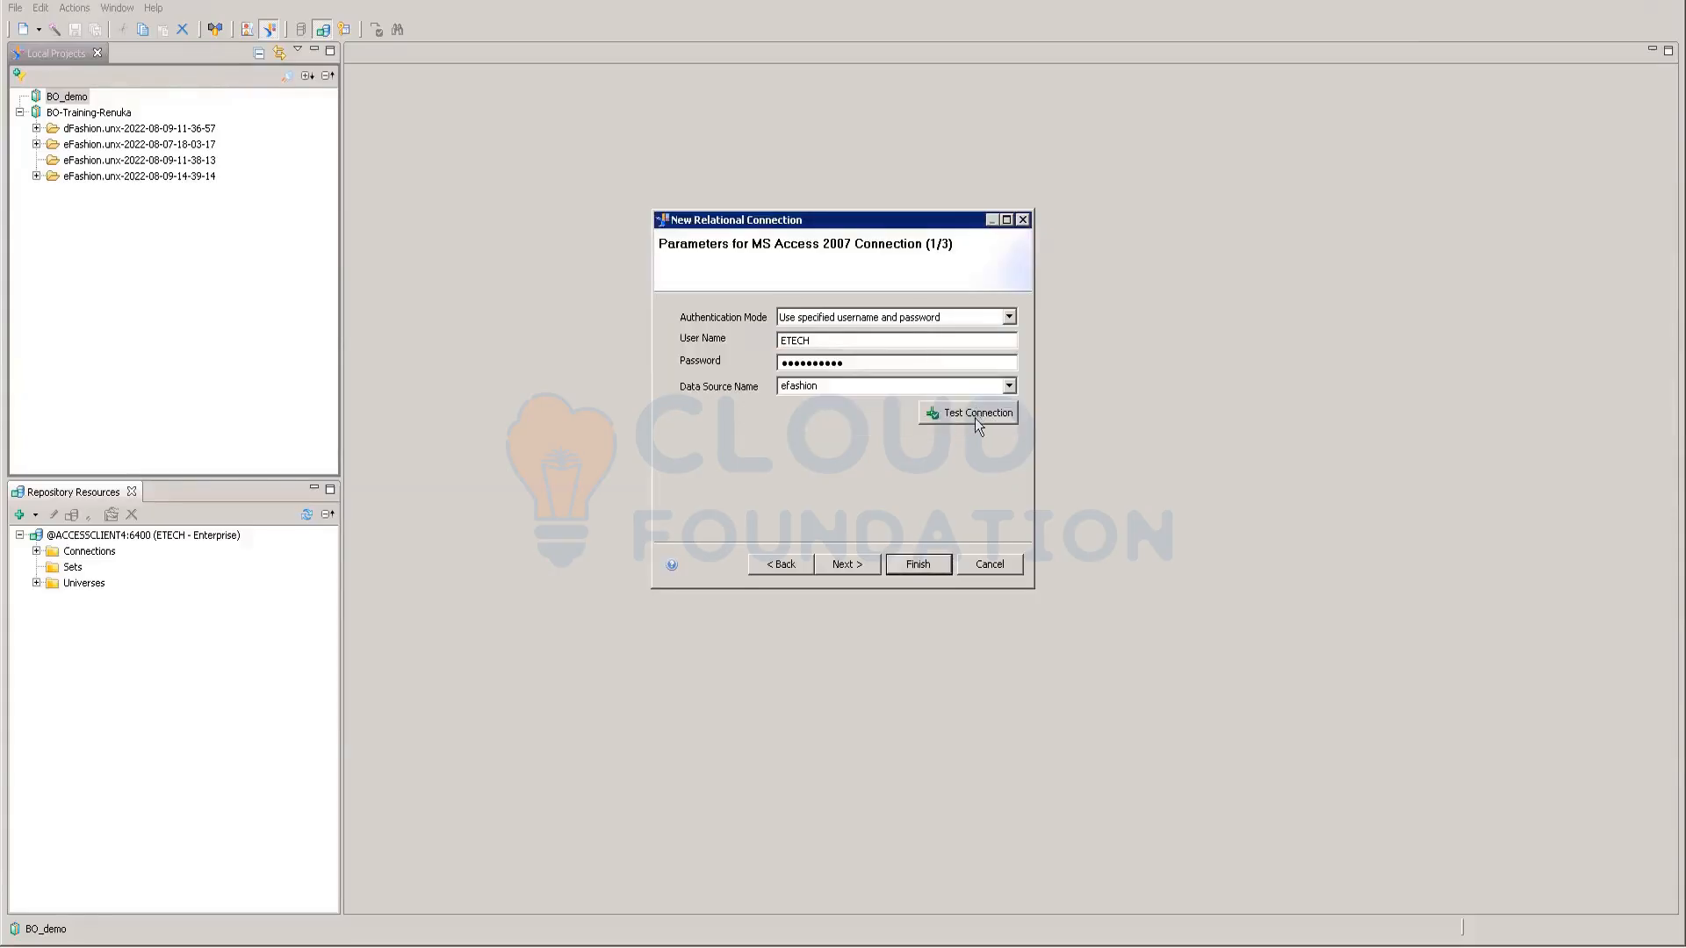
click(975, 418)
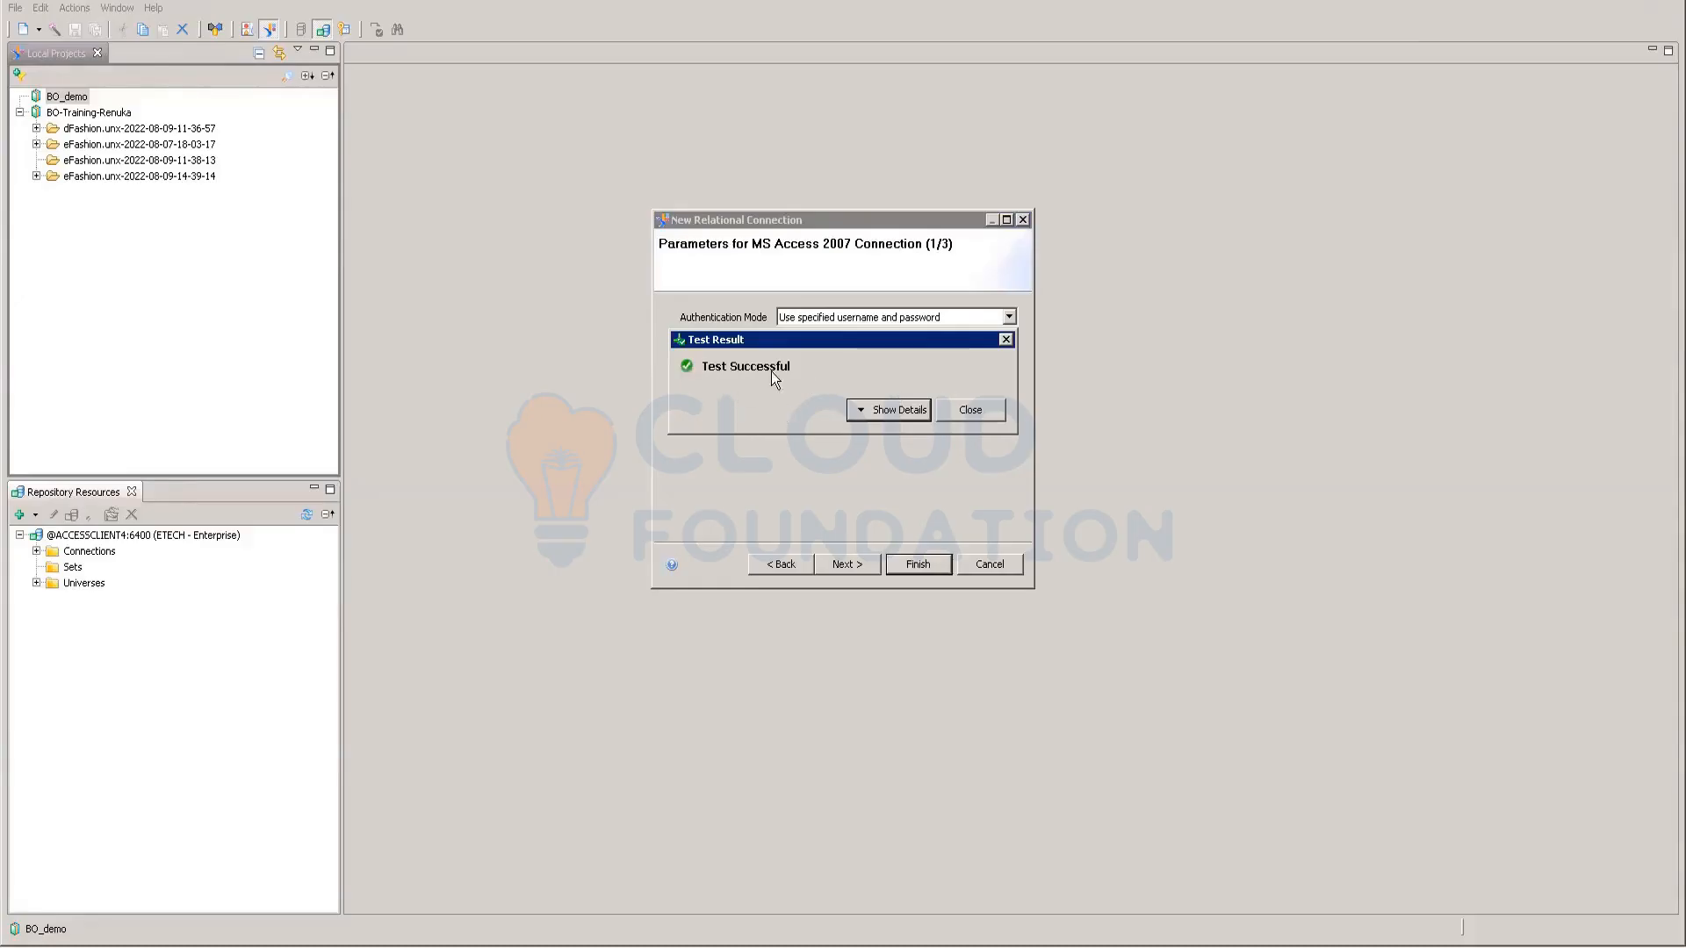
click(982, 416)
Finish the BO-demo connection and start publishing BO-demo.cnx to the repository
click(913, 564)
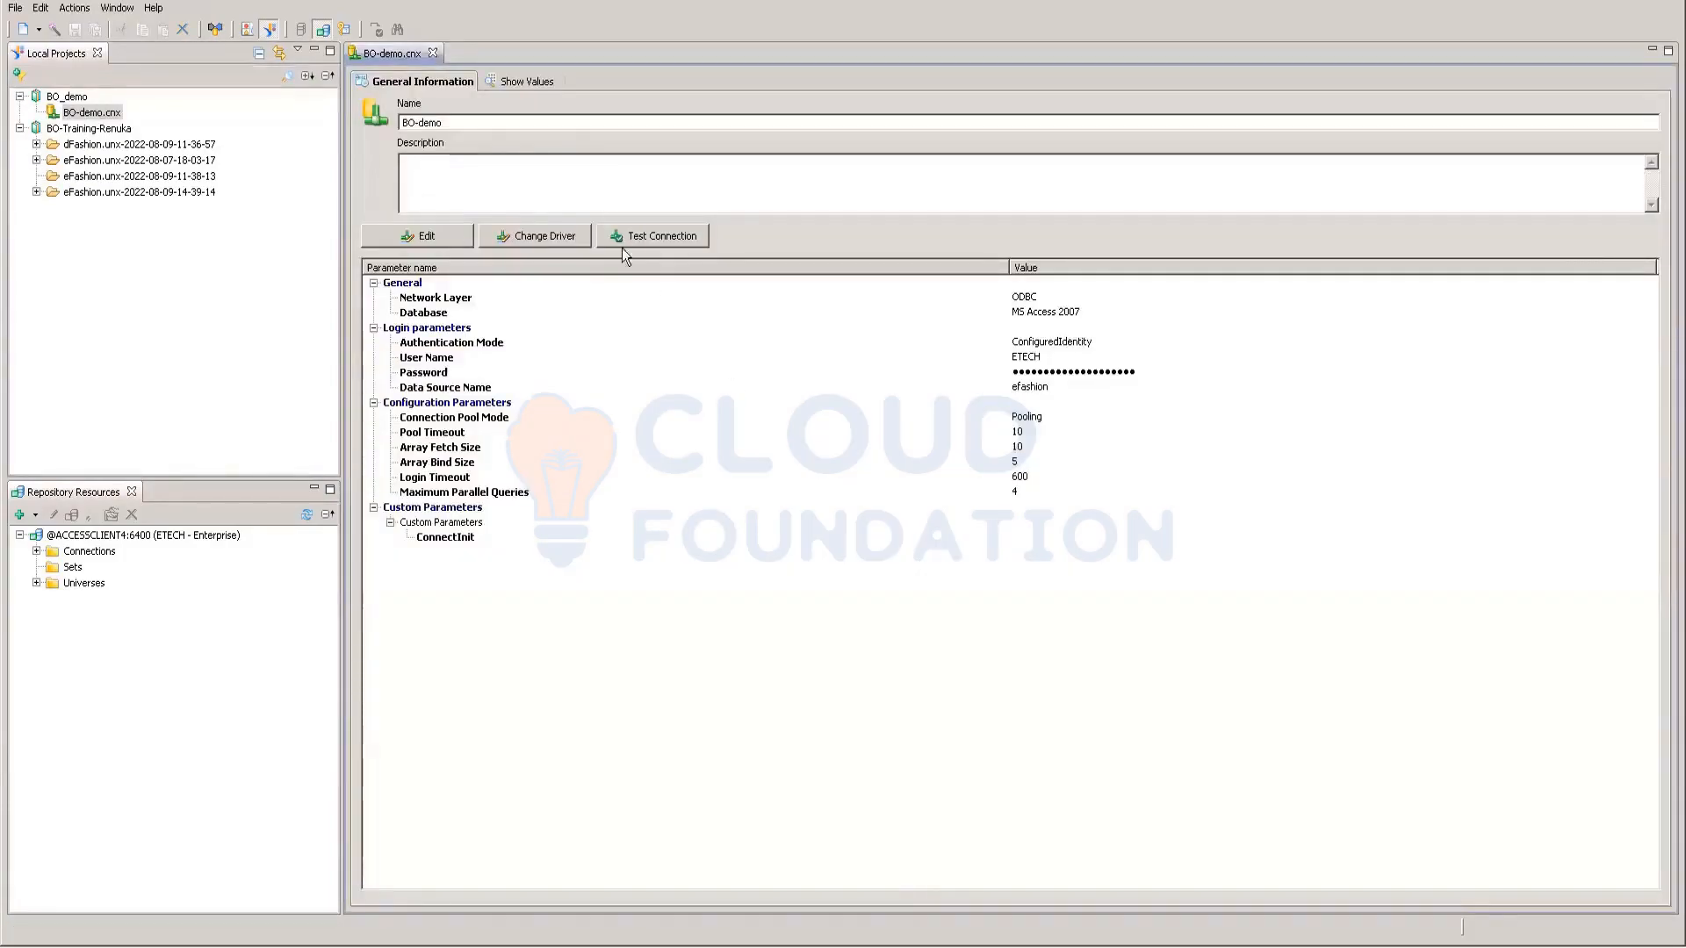
right_click(106, 115)
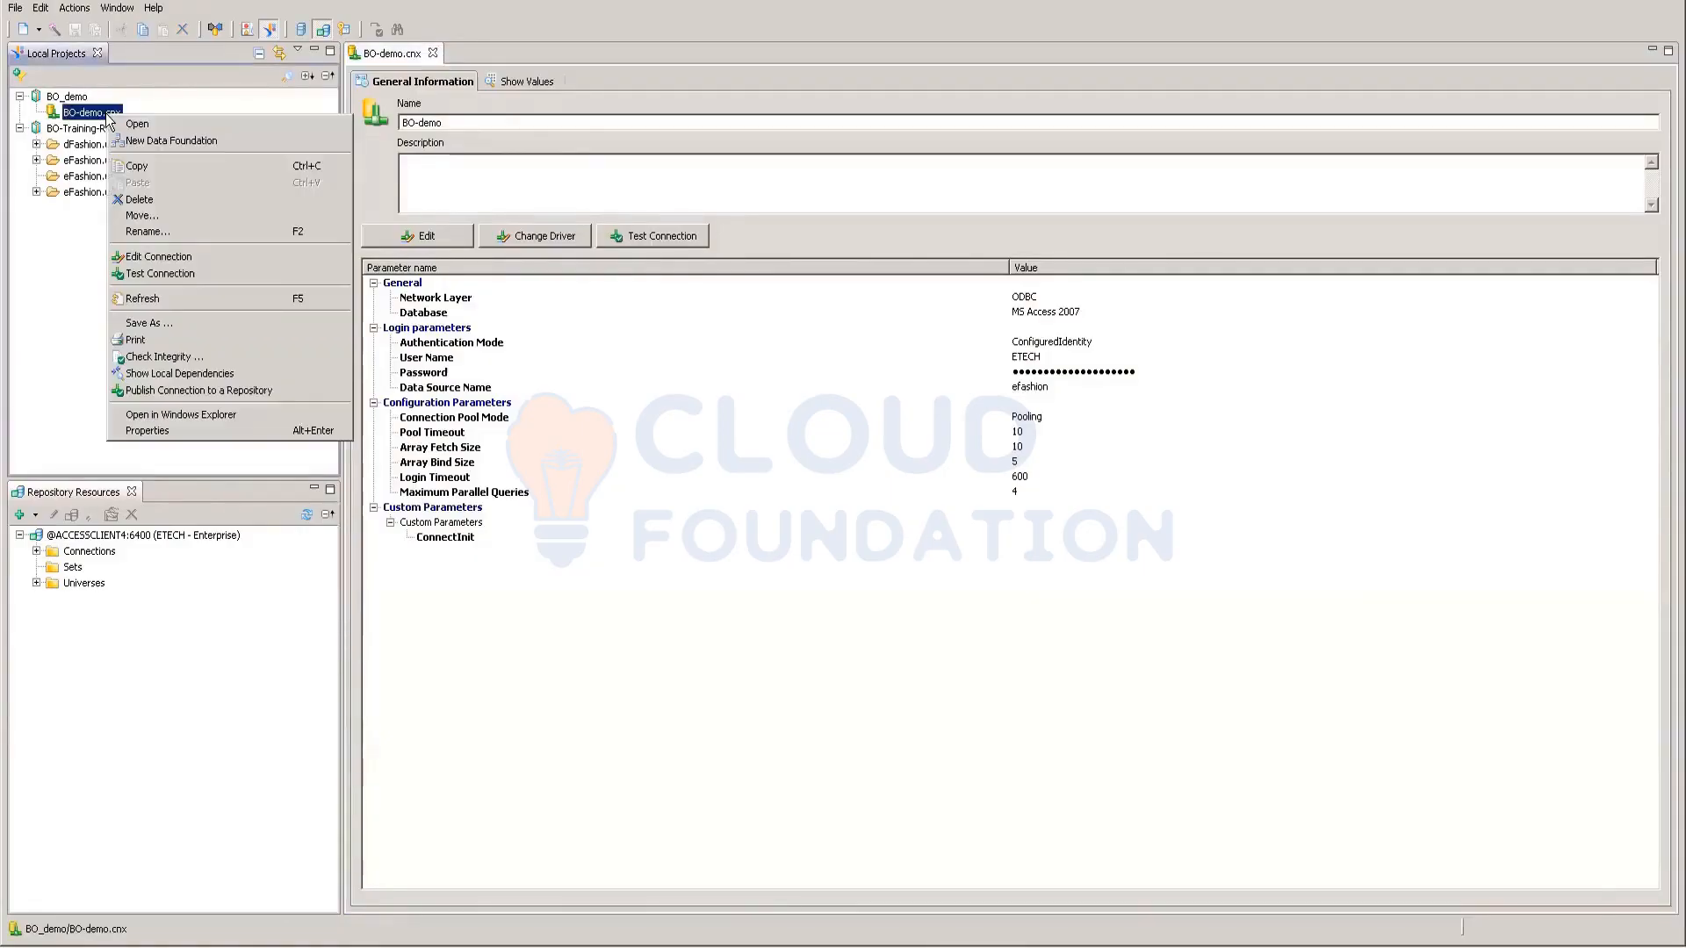
click(182, 388)
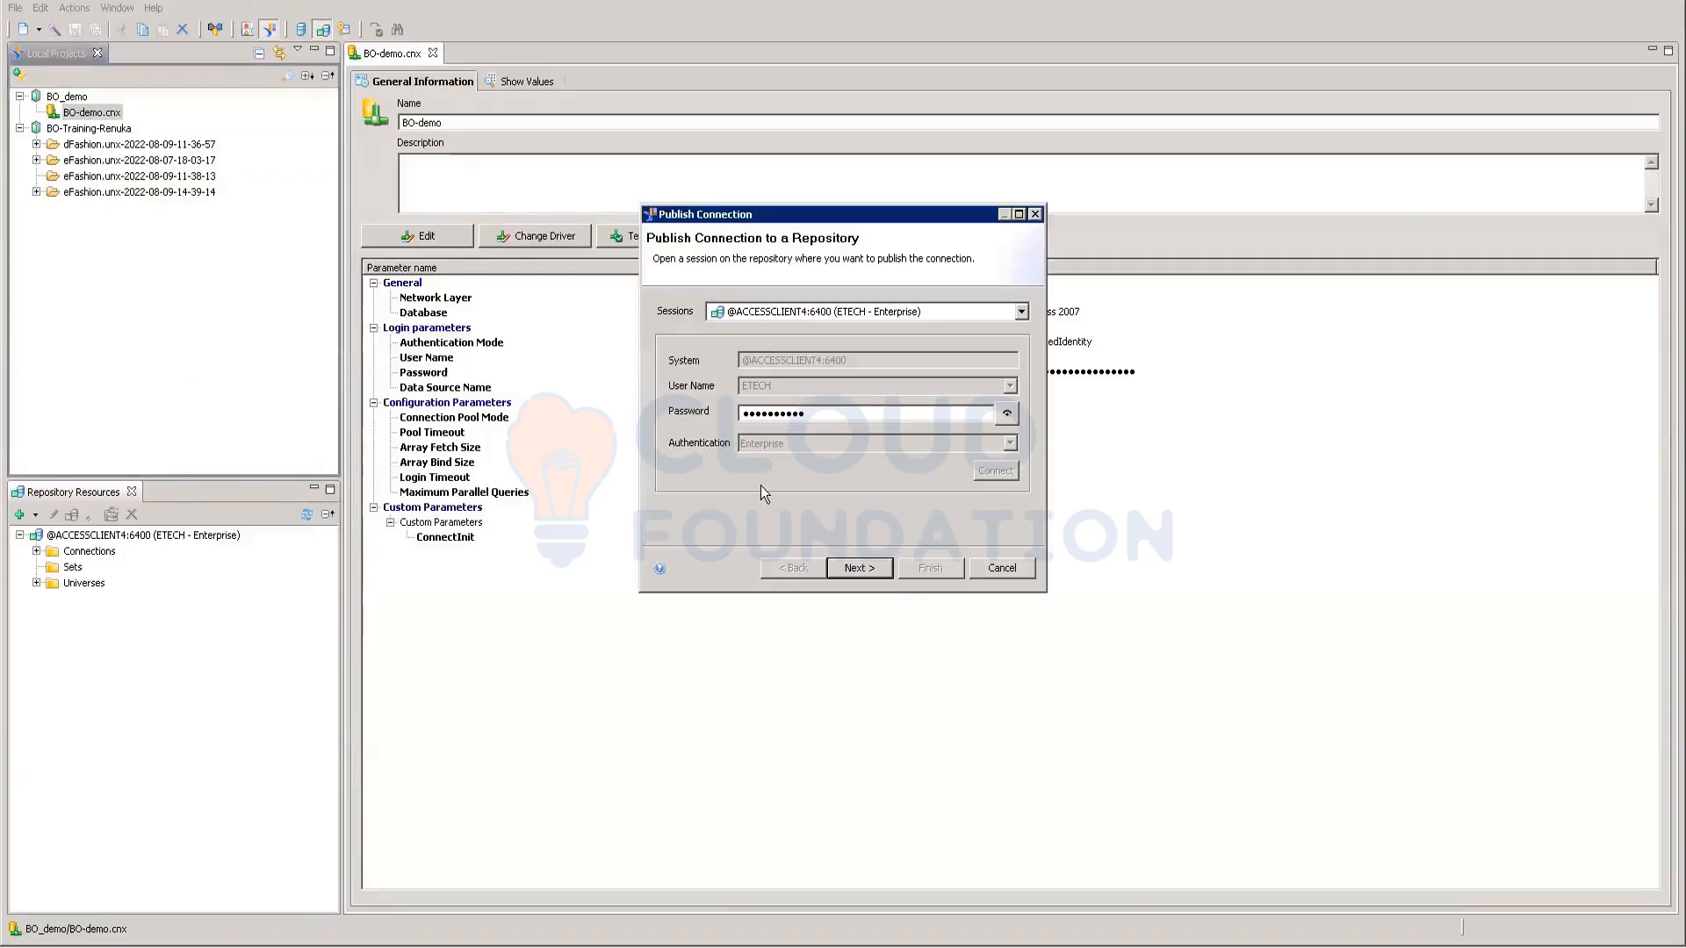
click(873, 567)
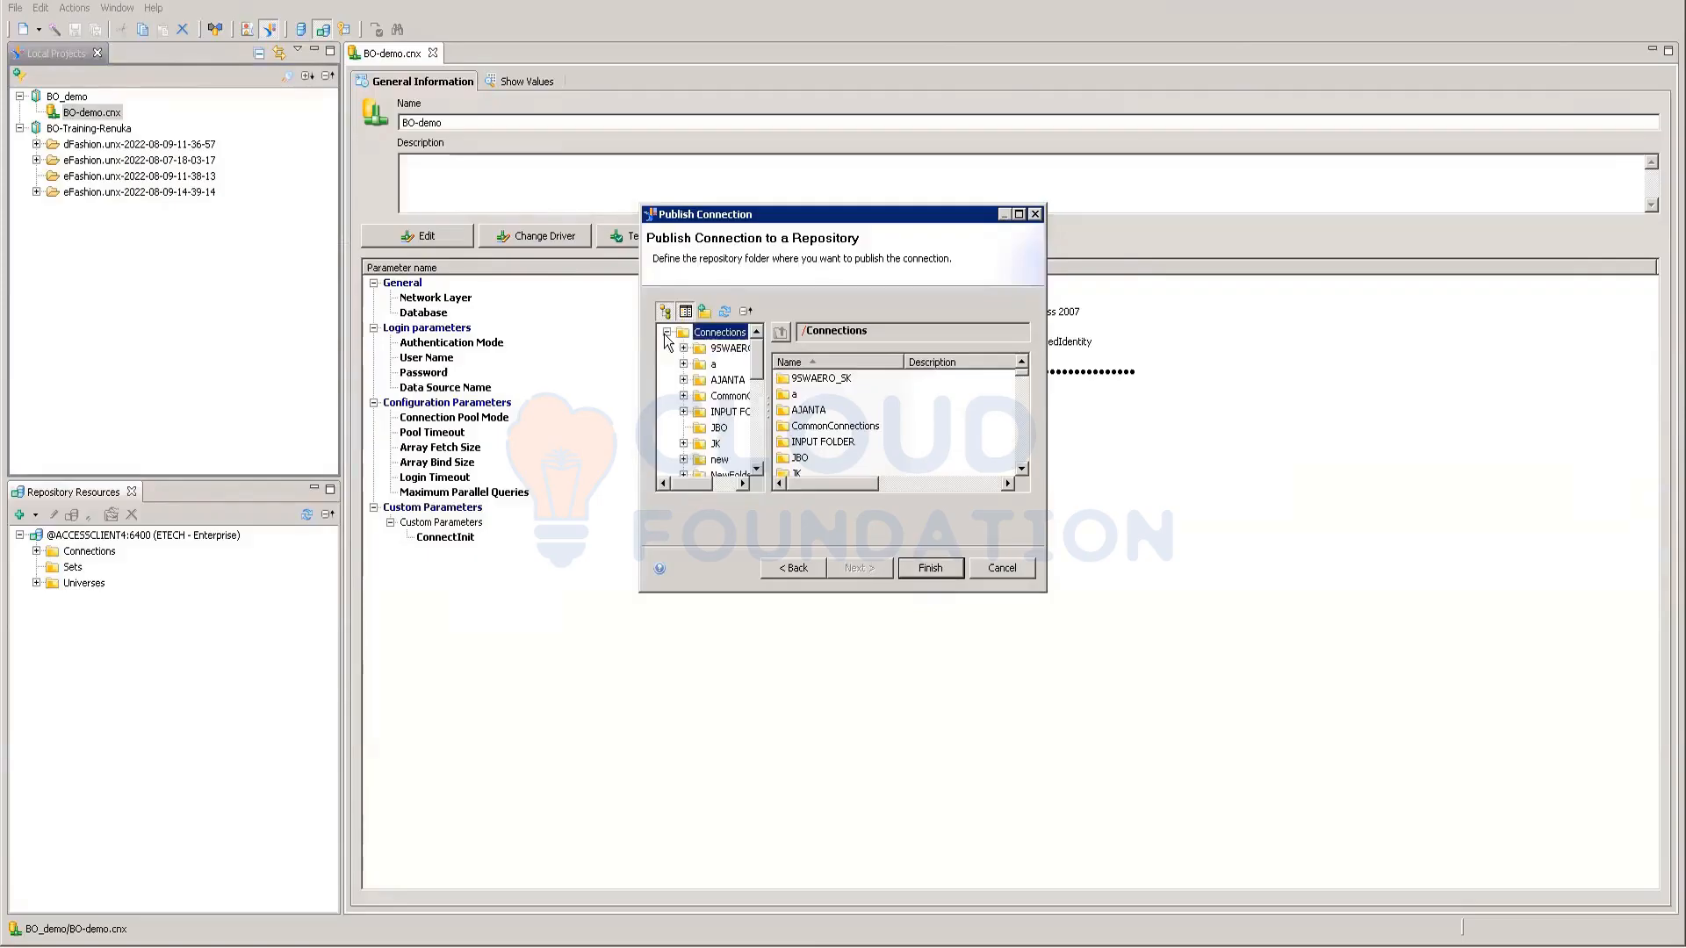
Publish into the RENUKA folder, dismiss the duplicate-name error, and cancel publishing
scroll(720, 400, down, 5)
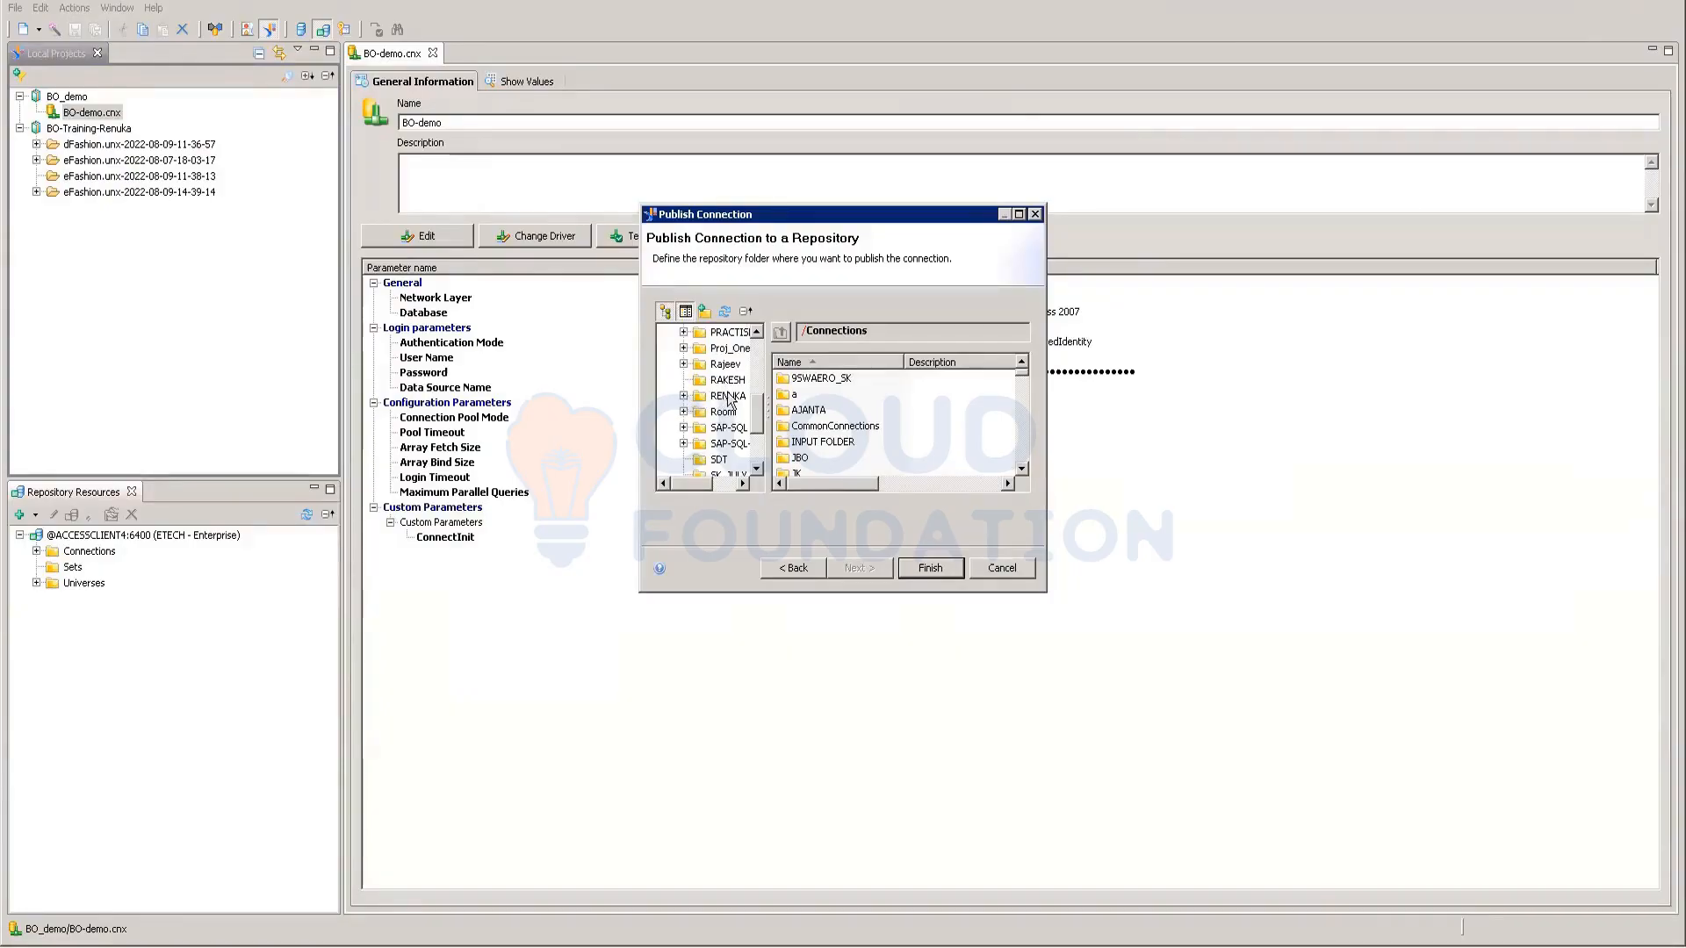
click(728, 398)
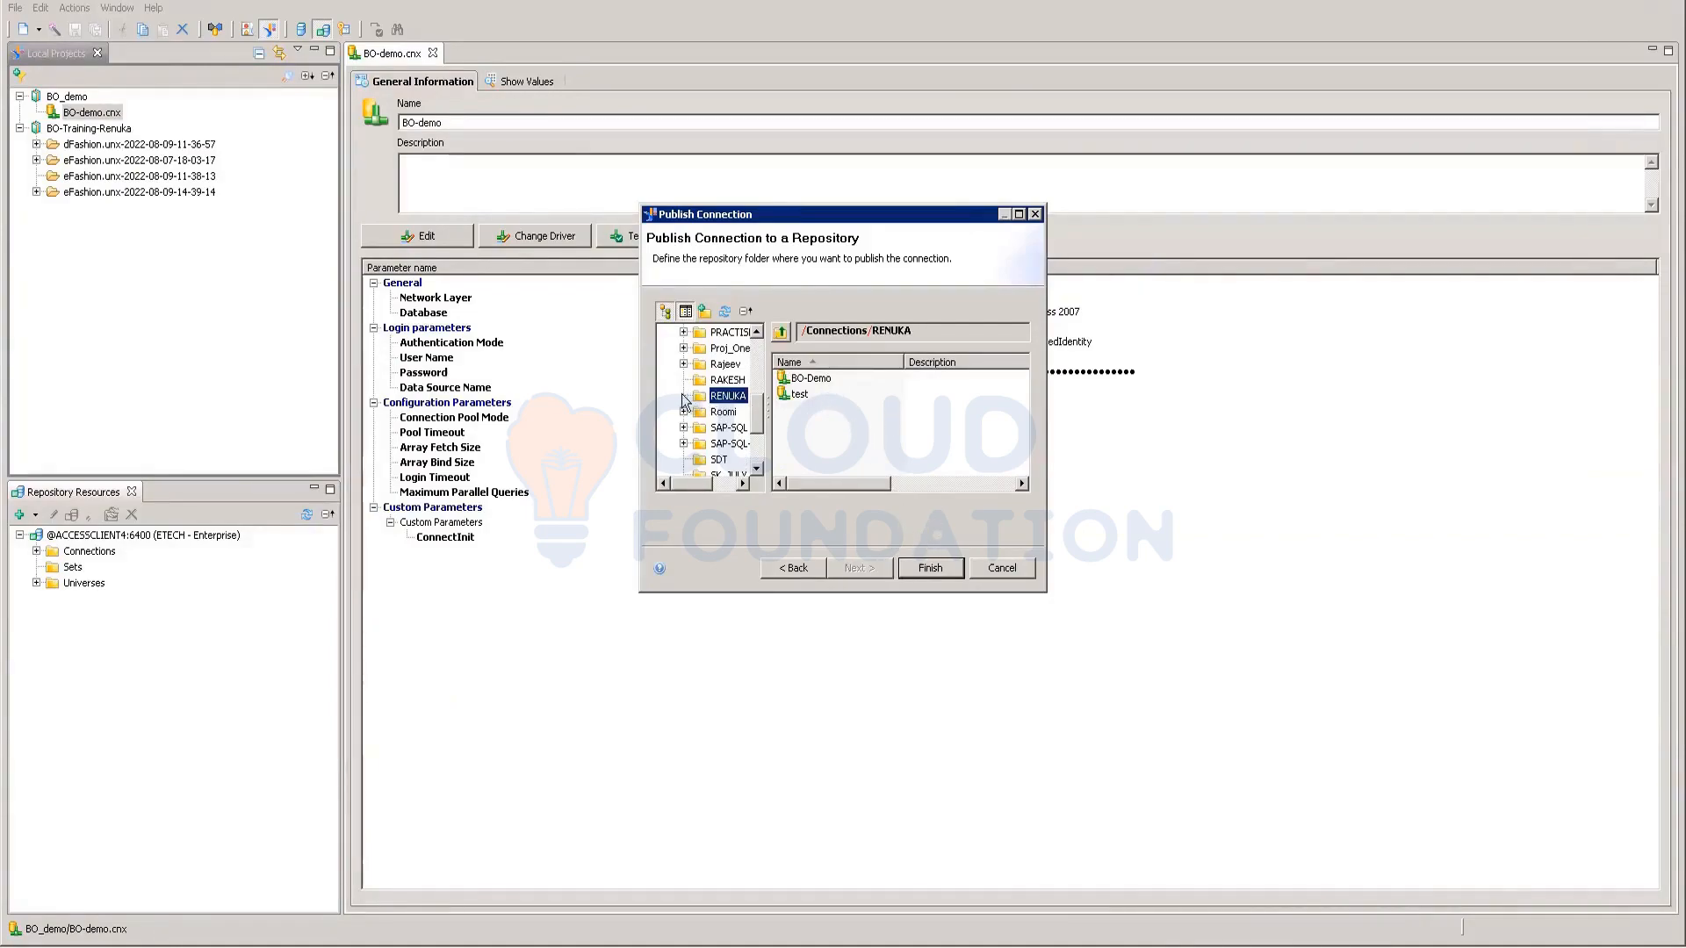
click(920, 567)
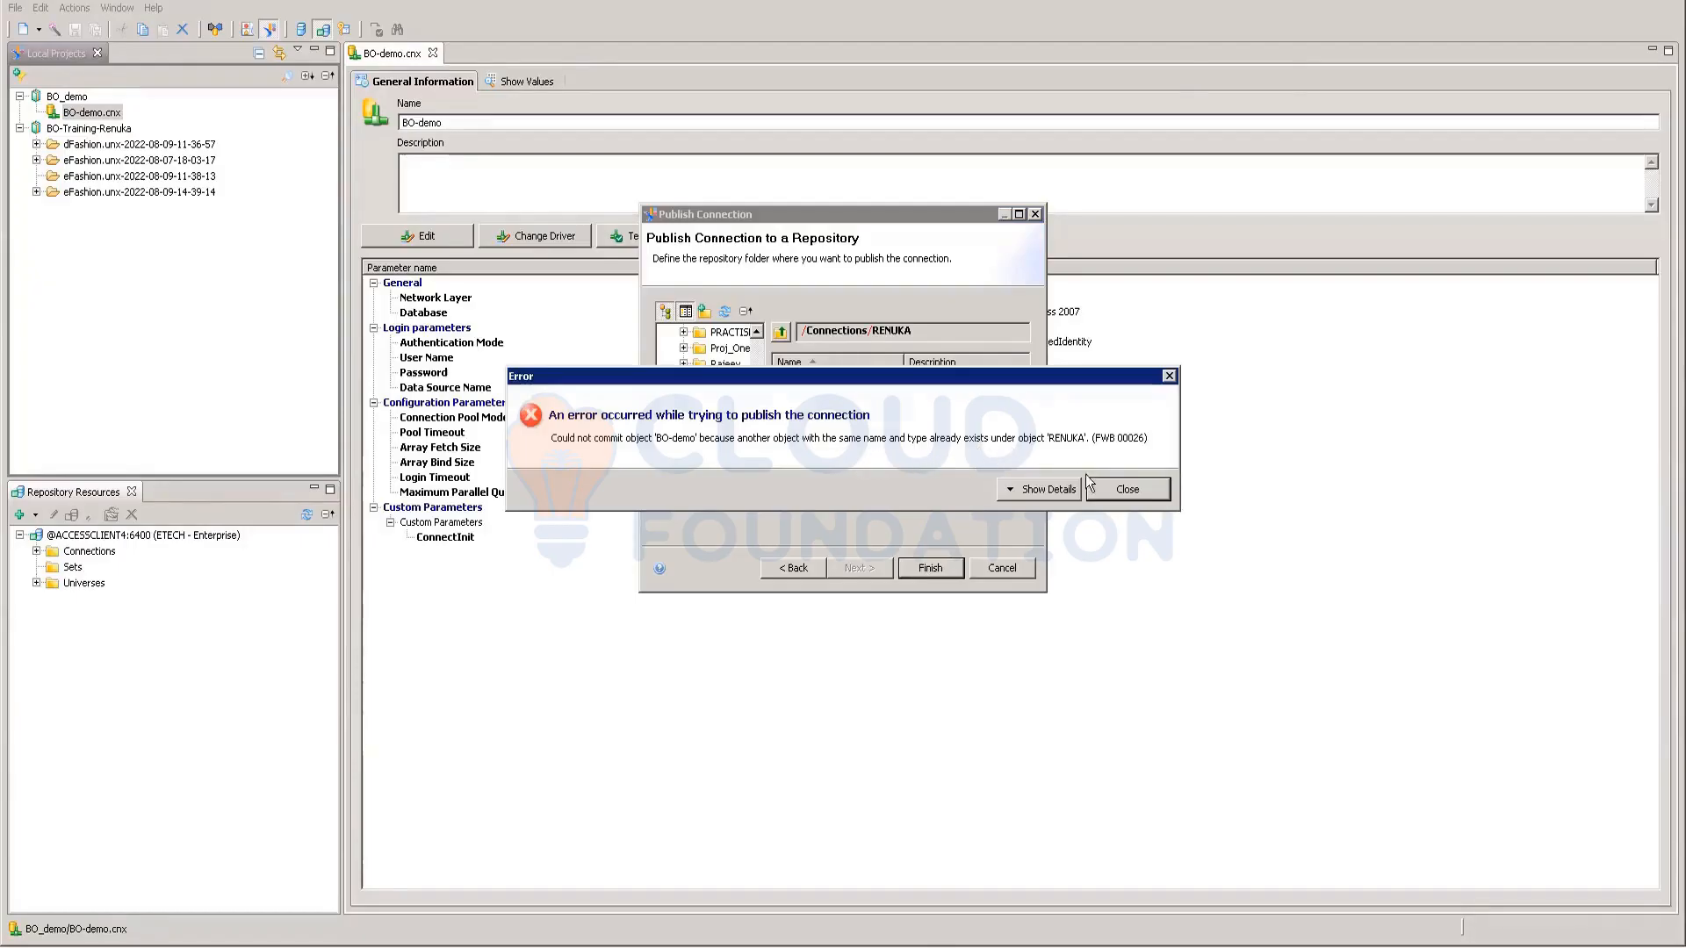
click(1124, 490)
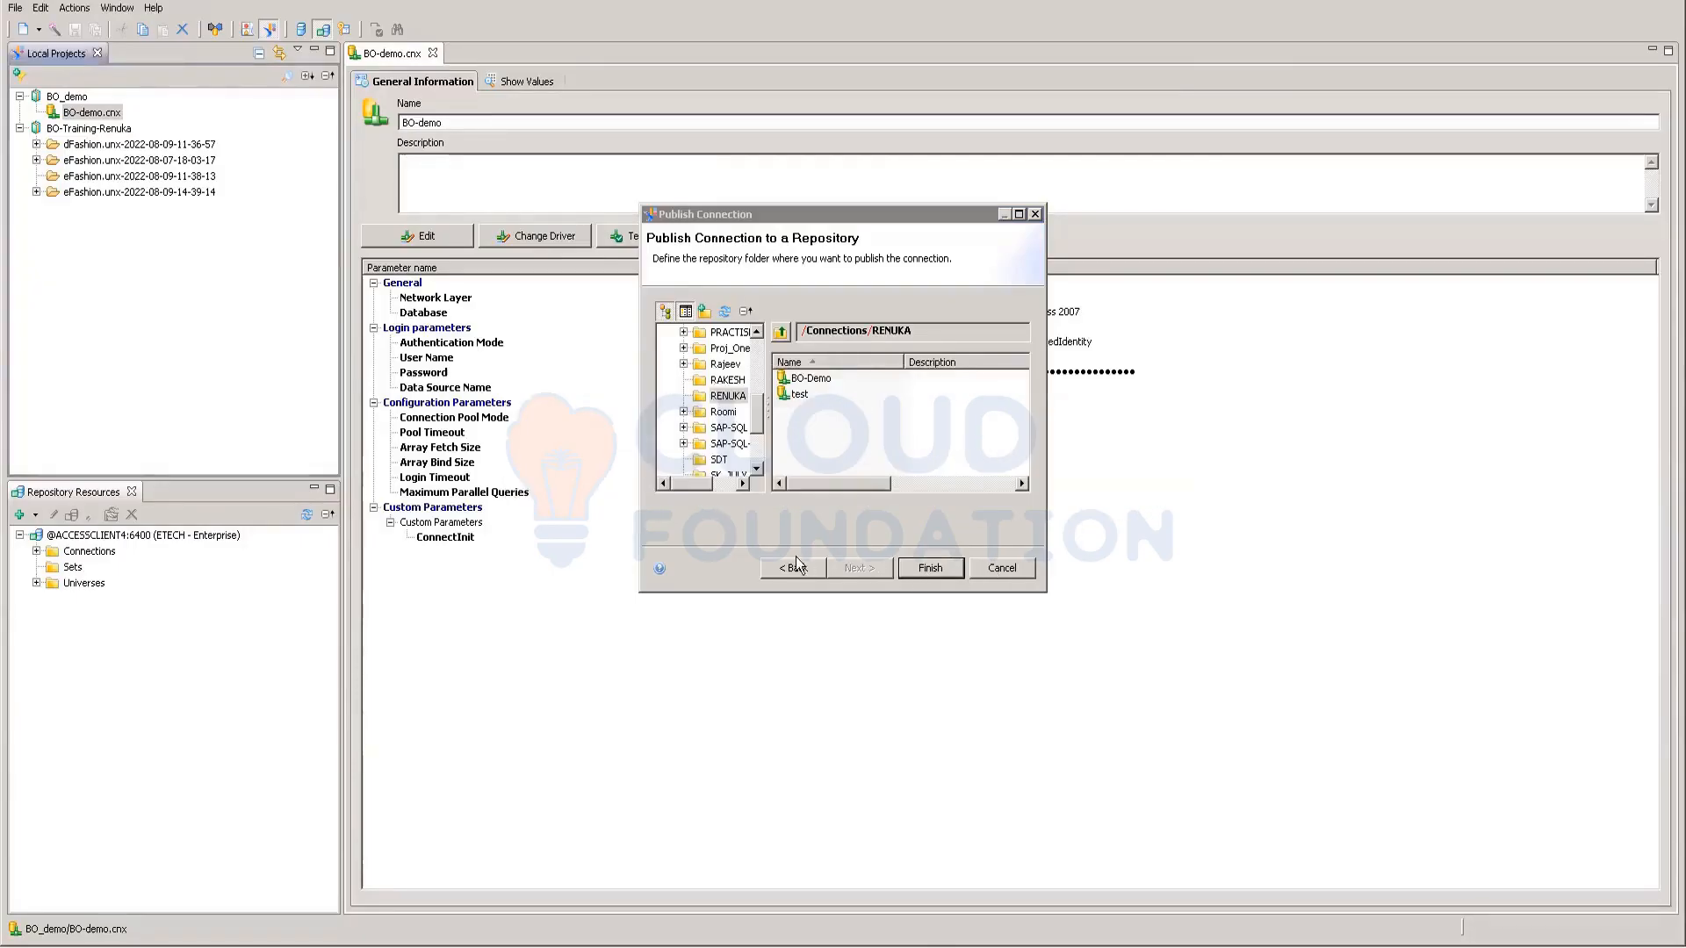
click(975, 568)
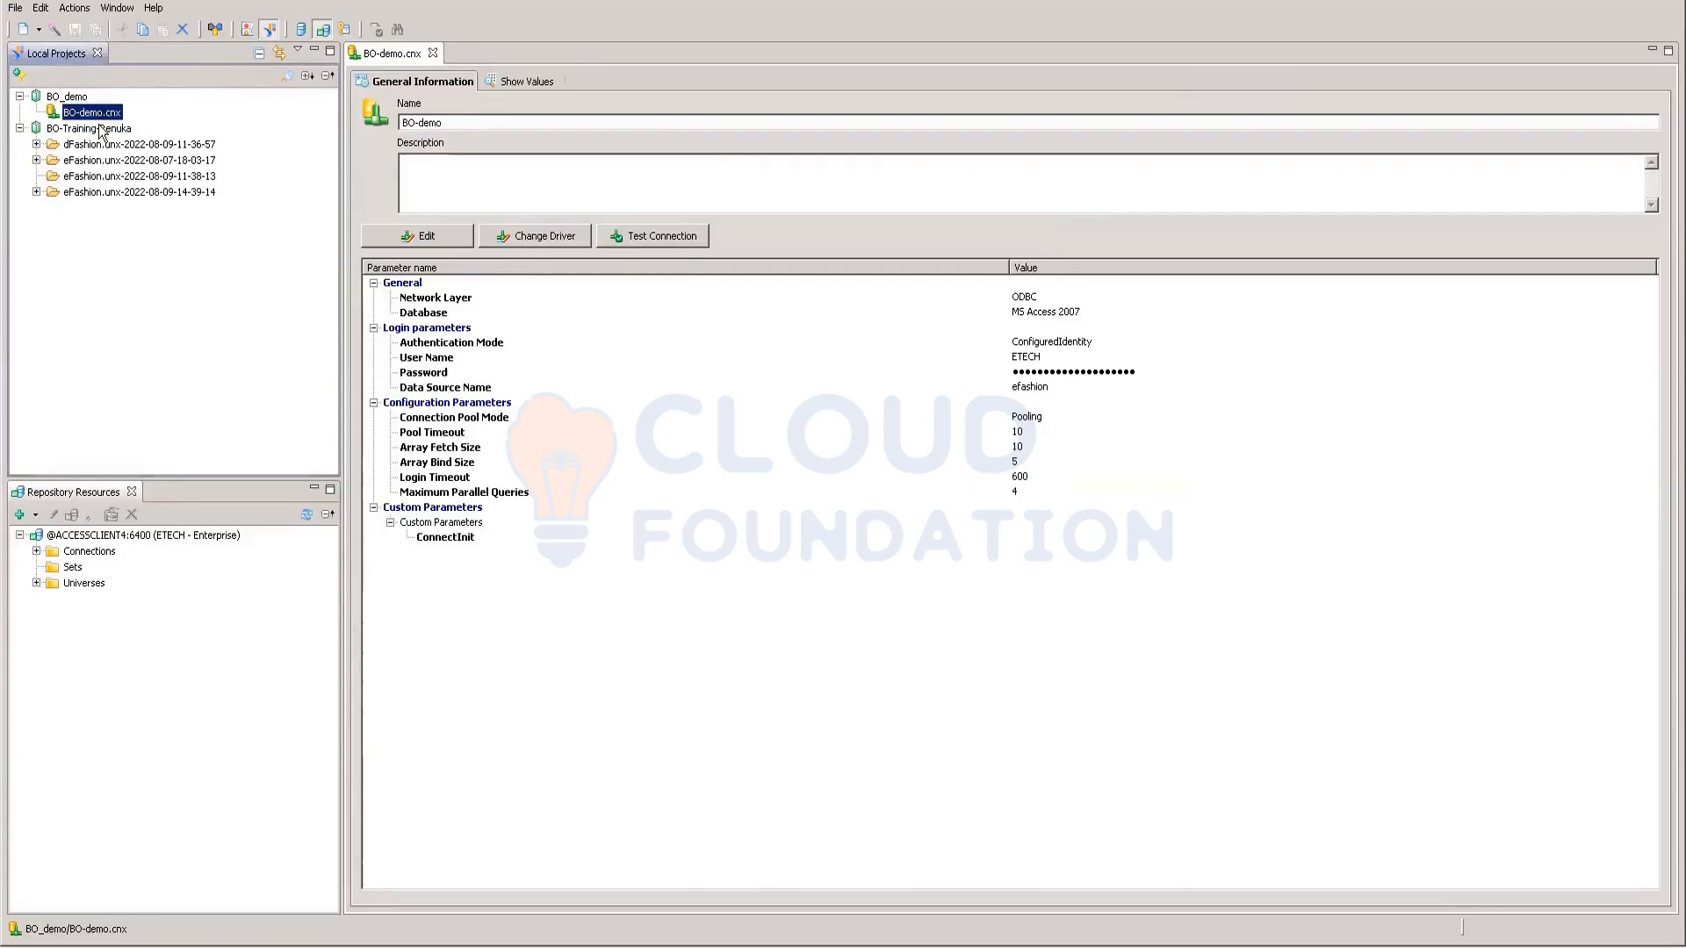
Rename the connection to BO-demo1 and confirm it tests successfully
click(462, 140)
click(459, 127)
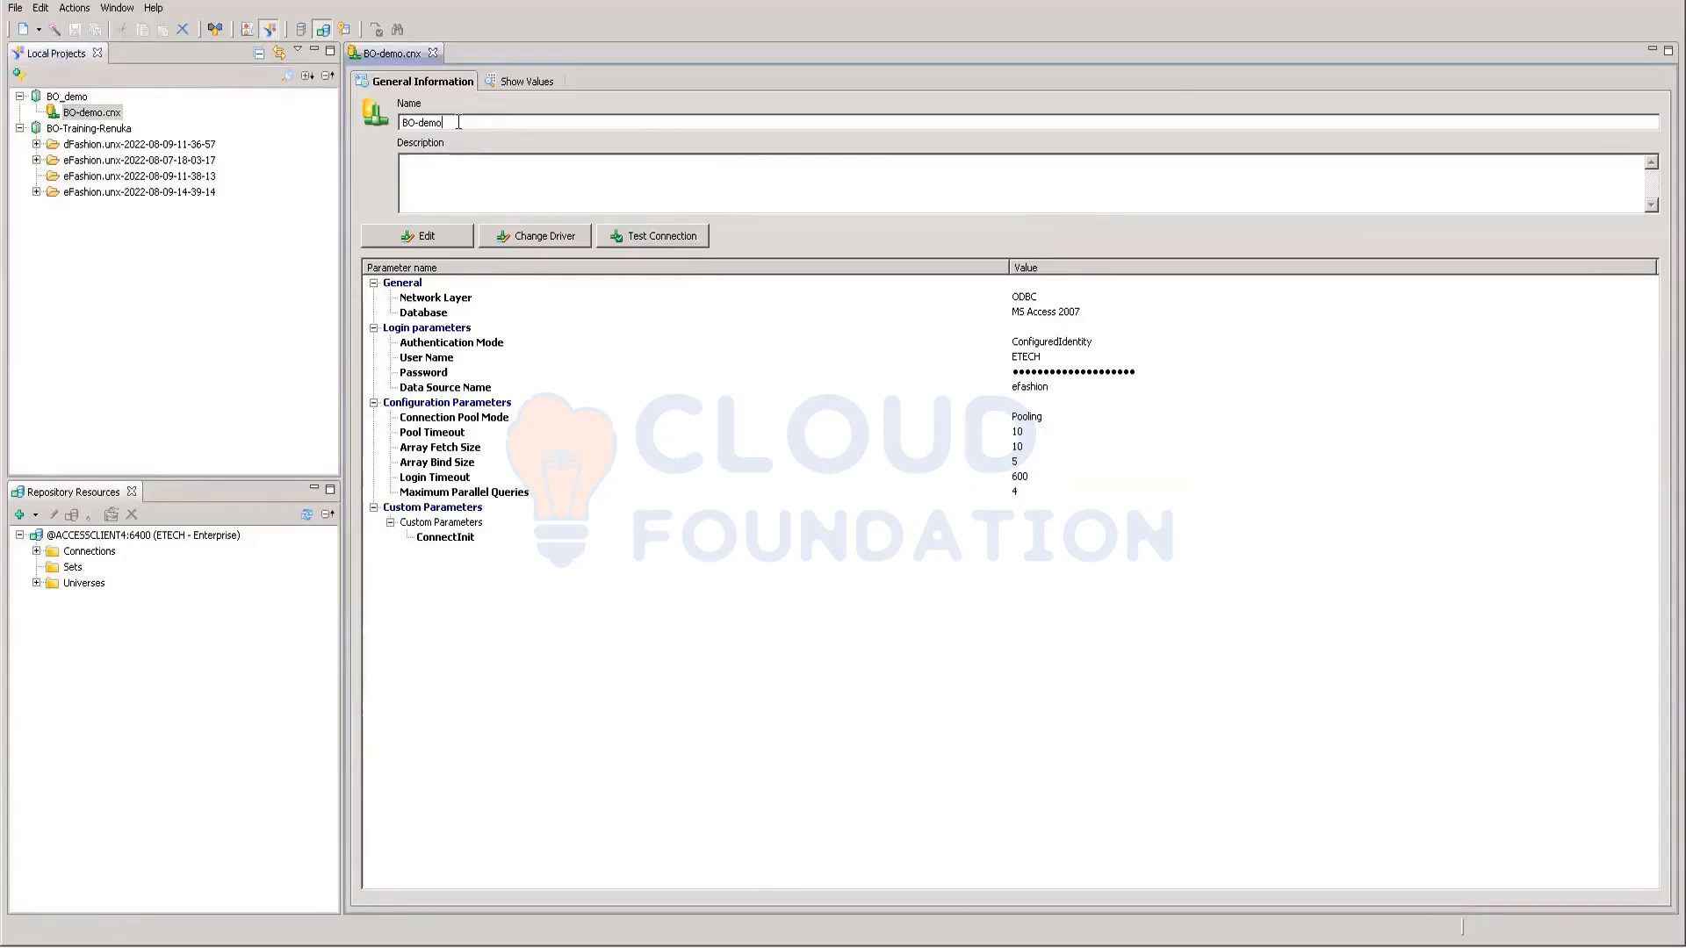
text(1)
click(644, 242)
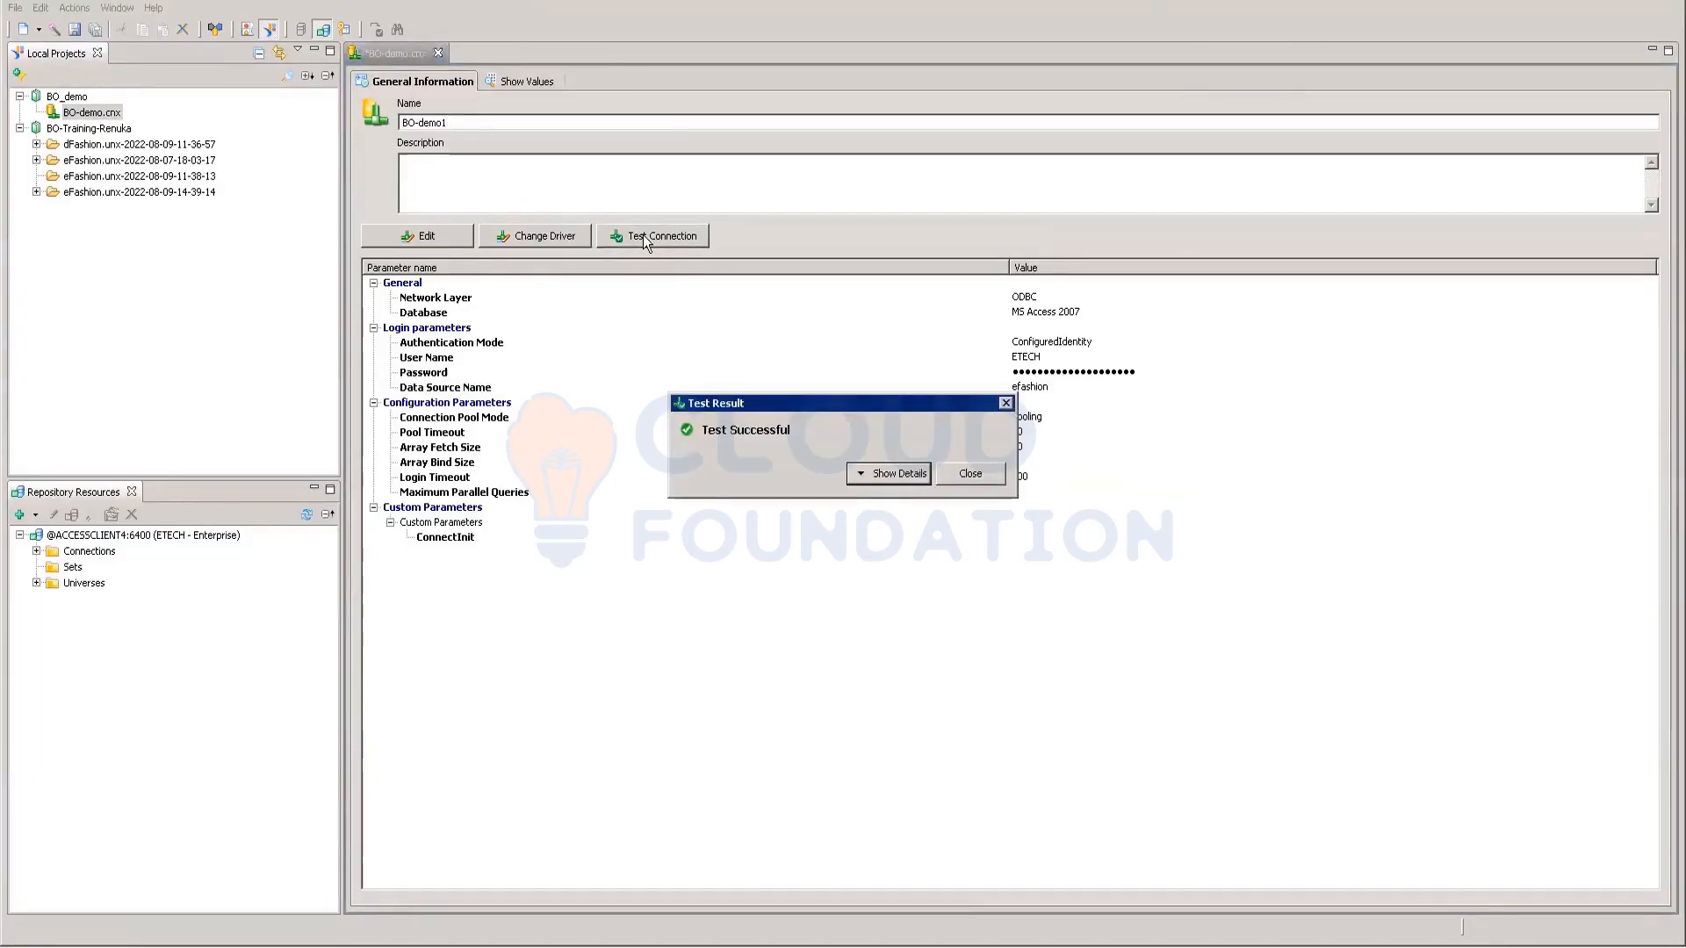
click(984, 475)
Reopen BO-demo.cnx settings, retest the efashion login successfully, and apply the changes
click(131, 256)
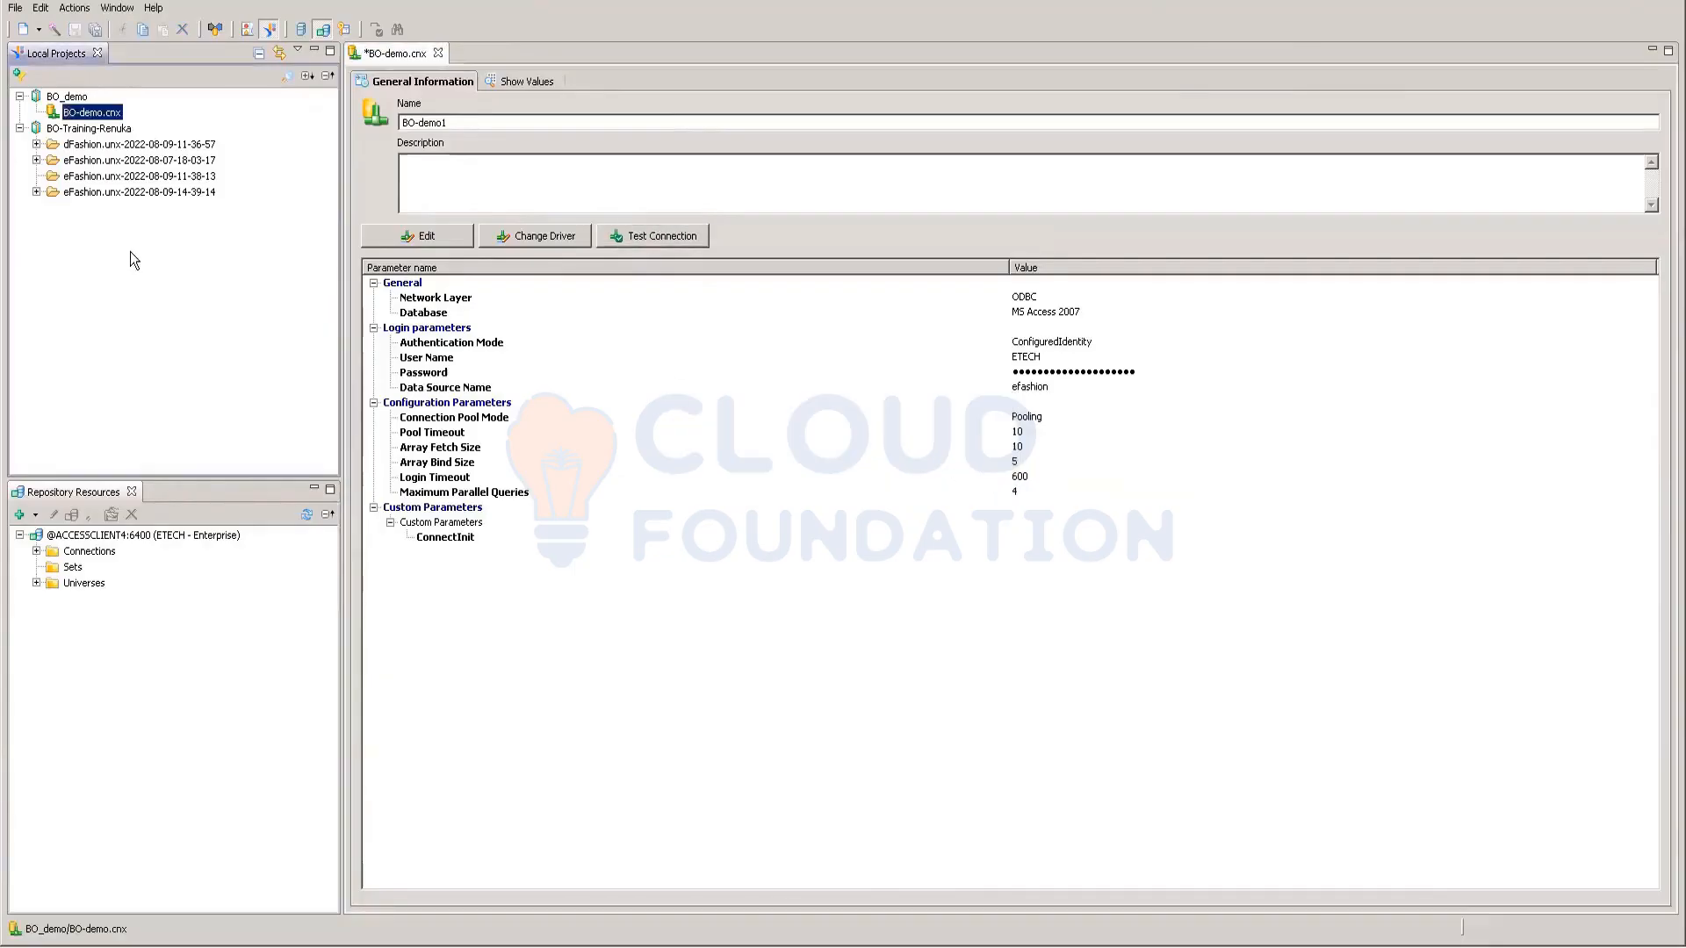
double_click(102, 117)
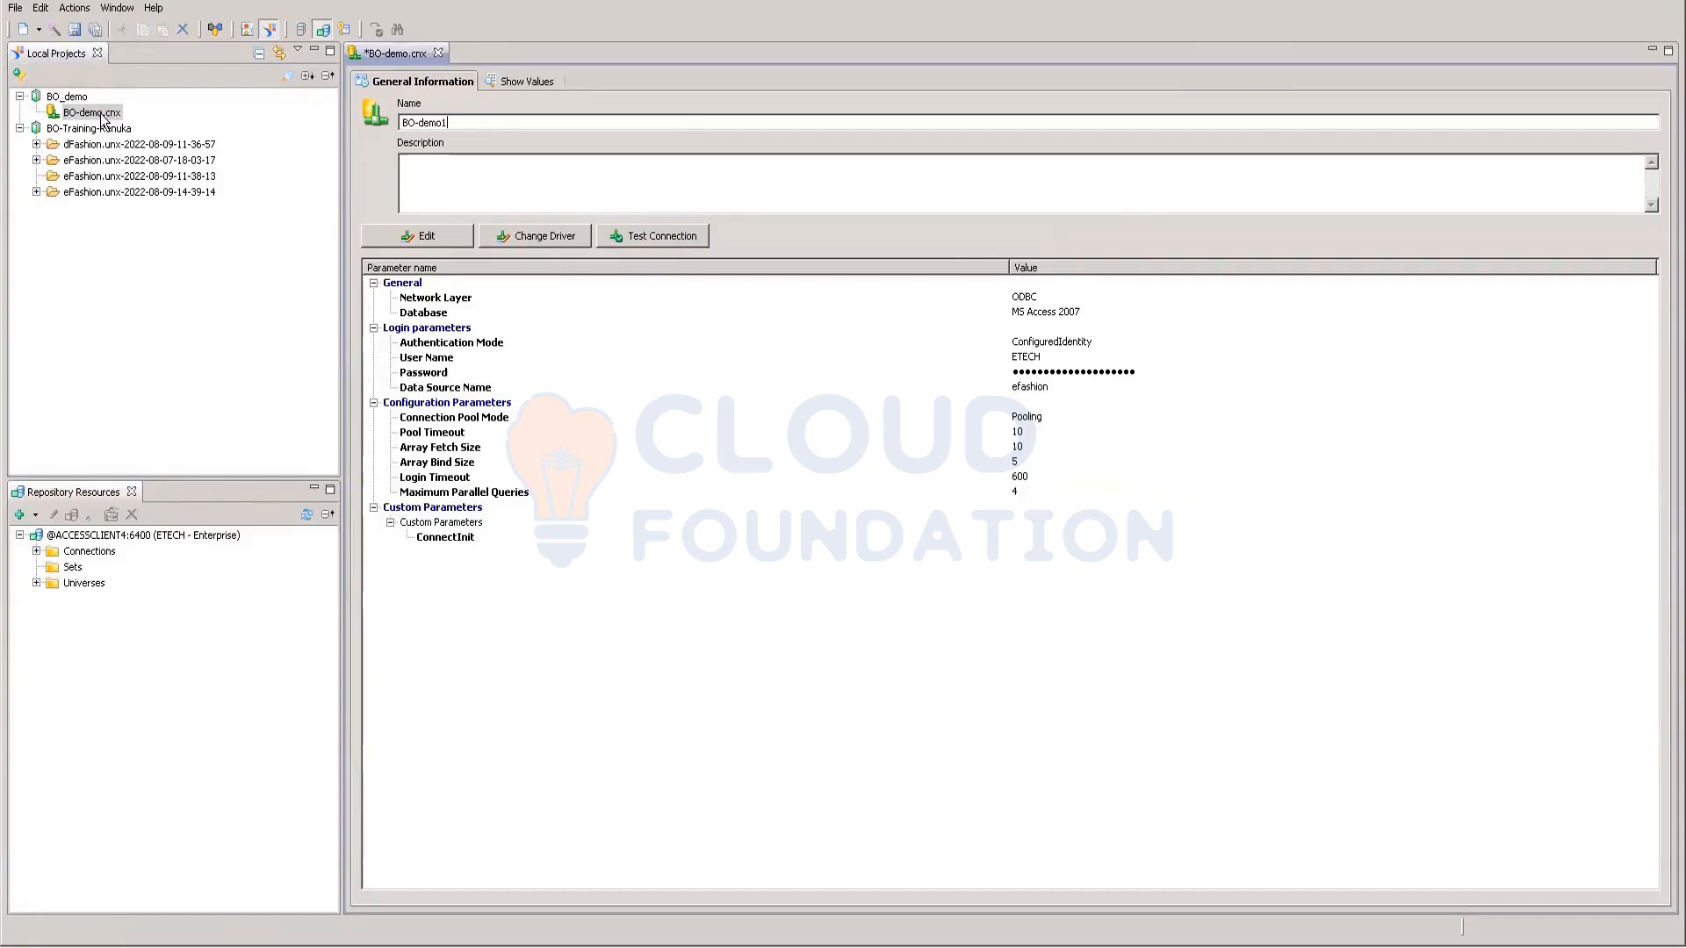
click(425, 239)
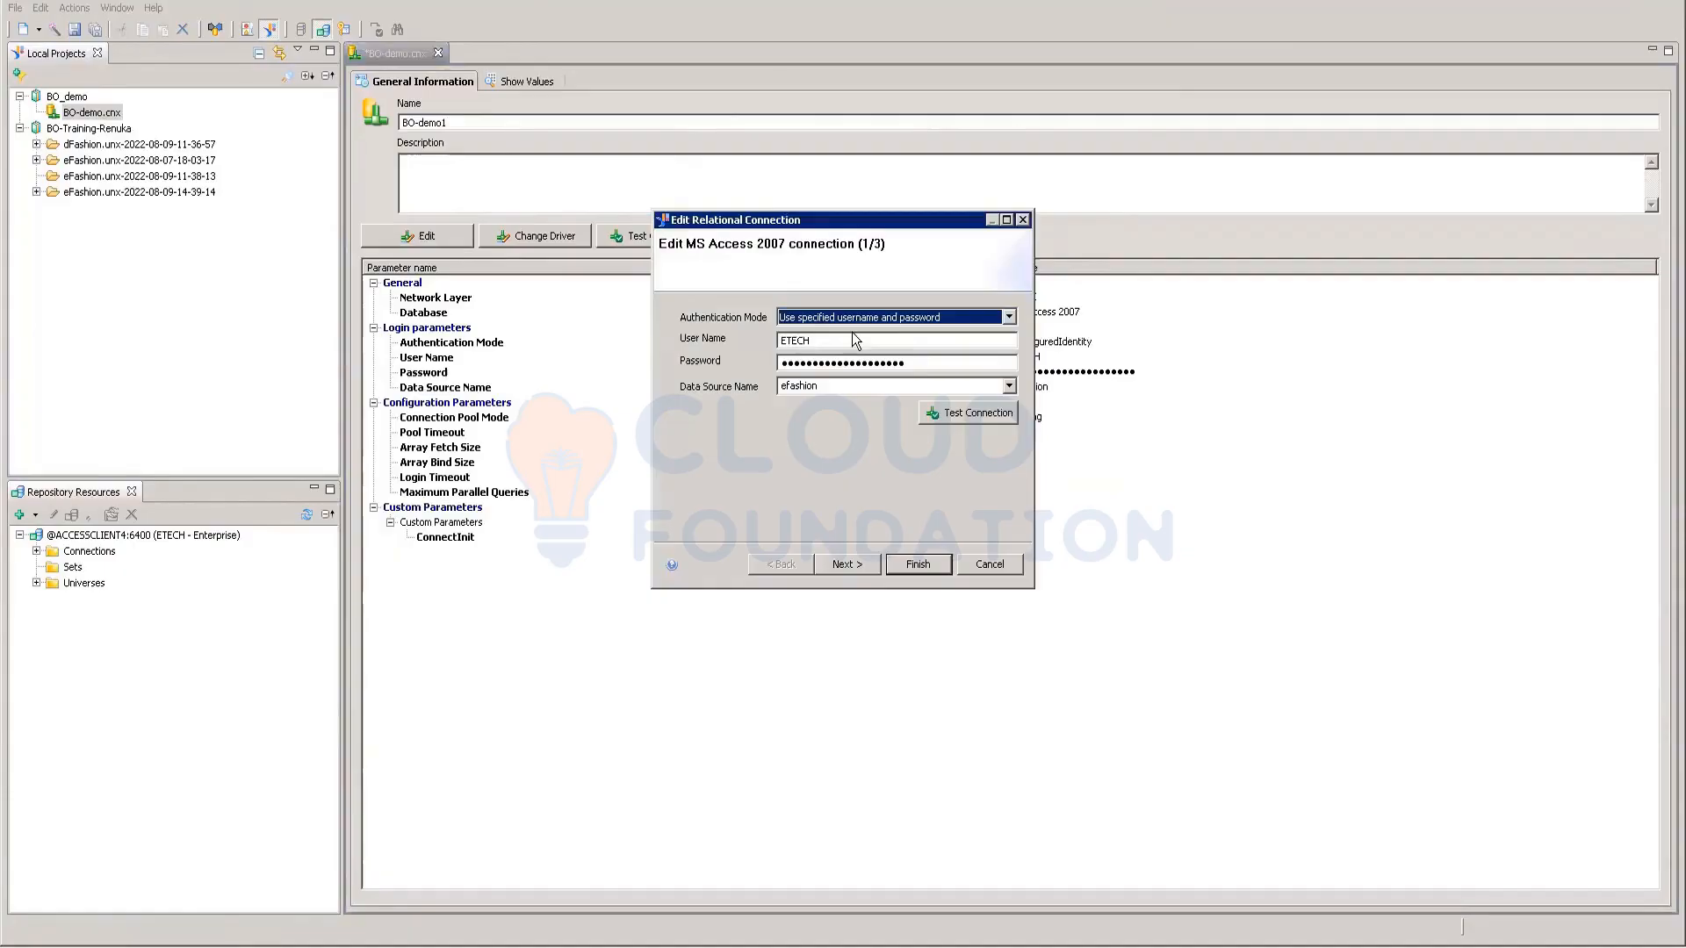
click(957, 413)
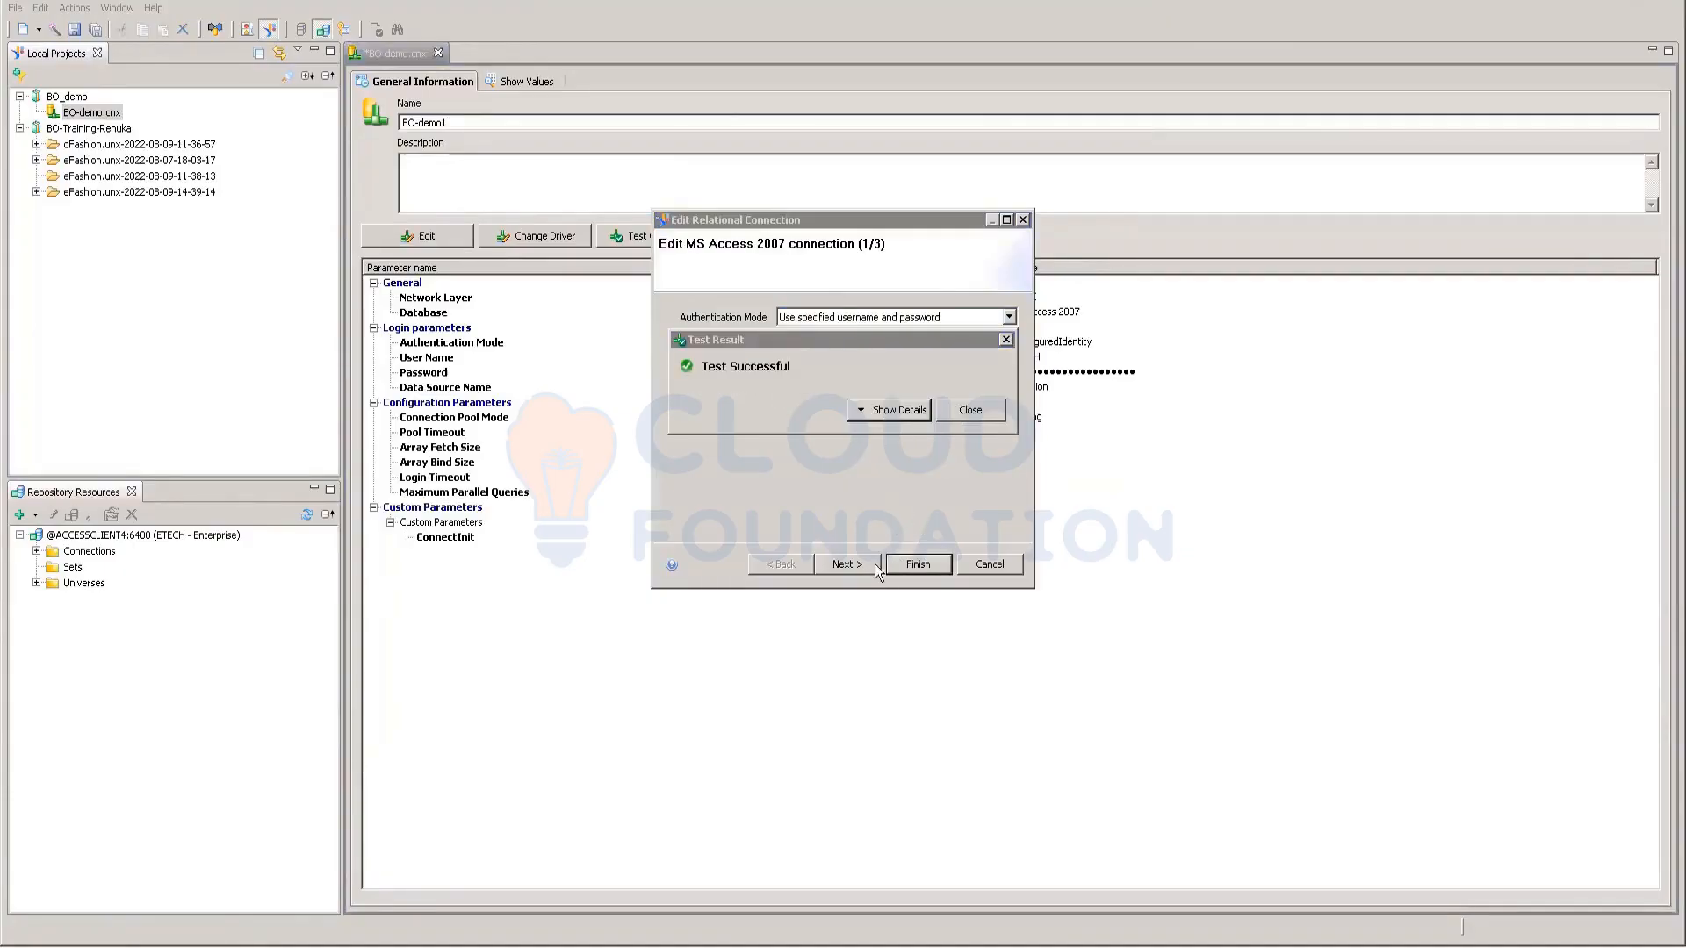
click(965, 406)
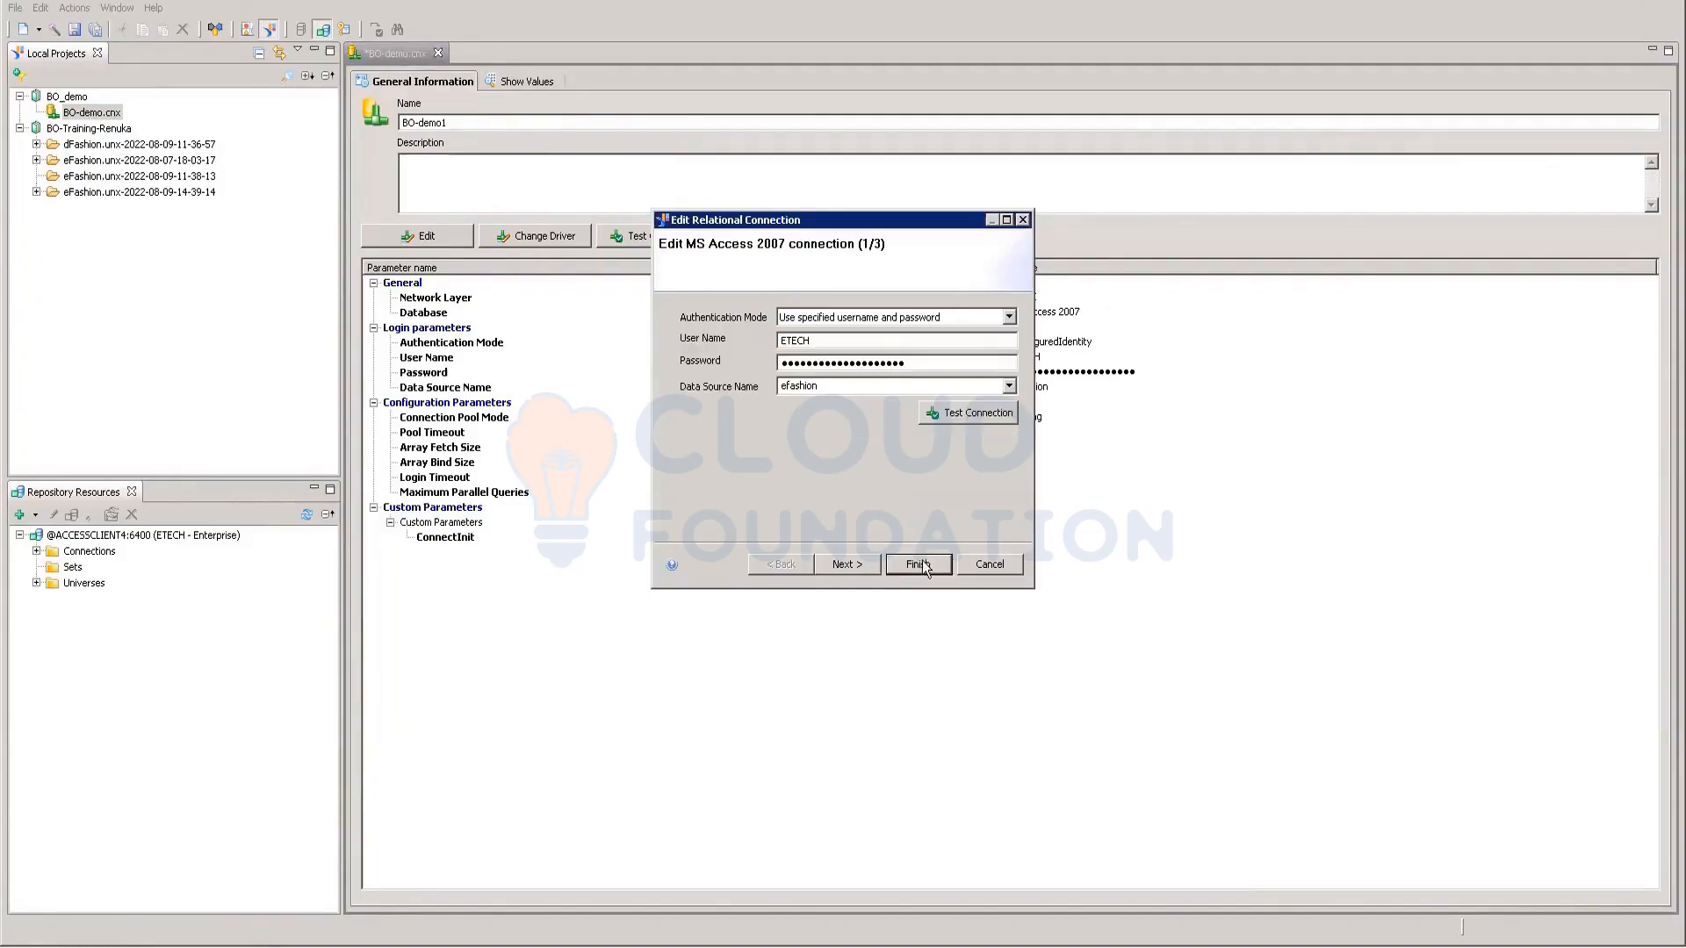
click(924, 564)
click(70, 98)
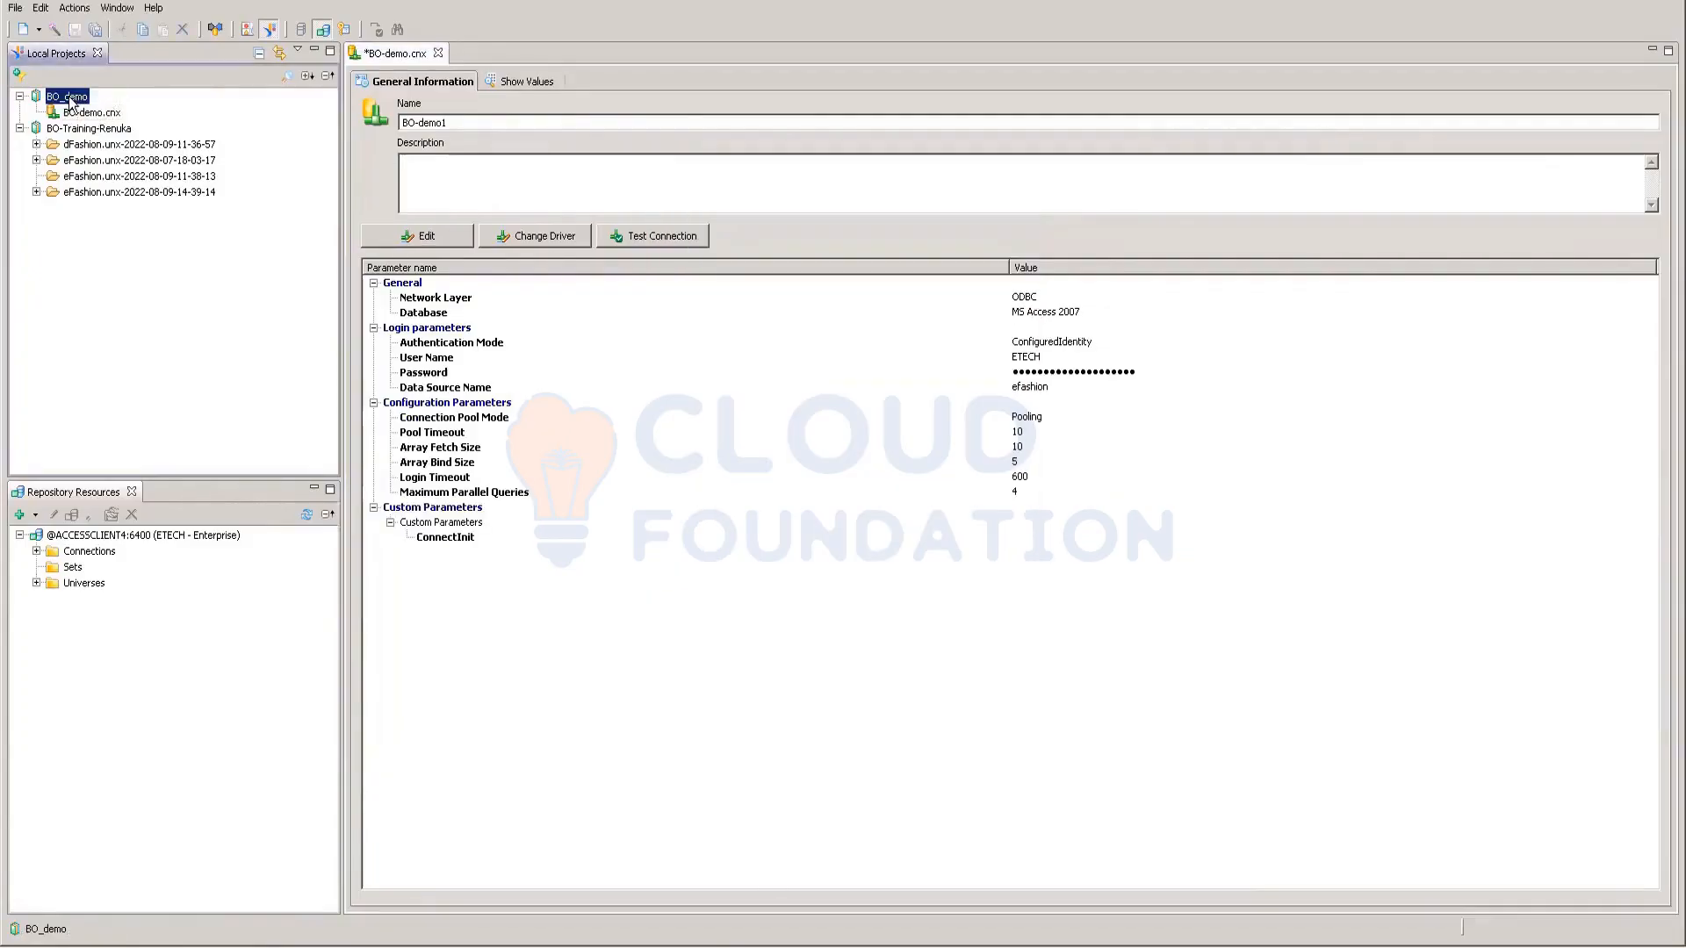
Reselect BO-demo.cnx and open its actions menu without choosing anything
click(75, 114)
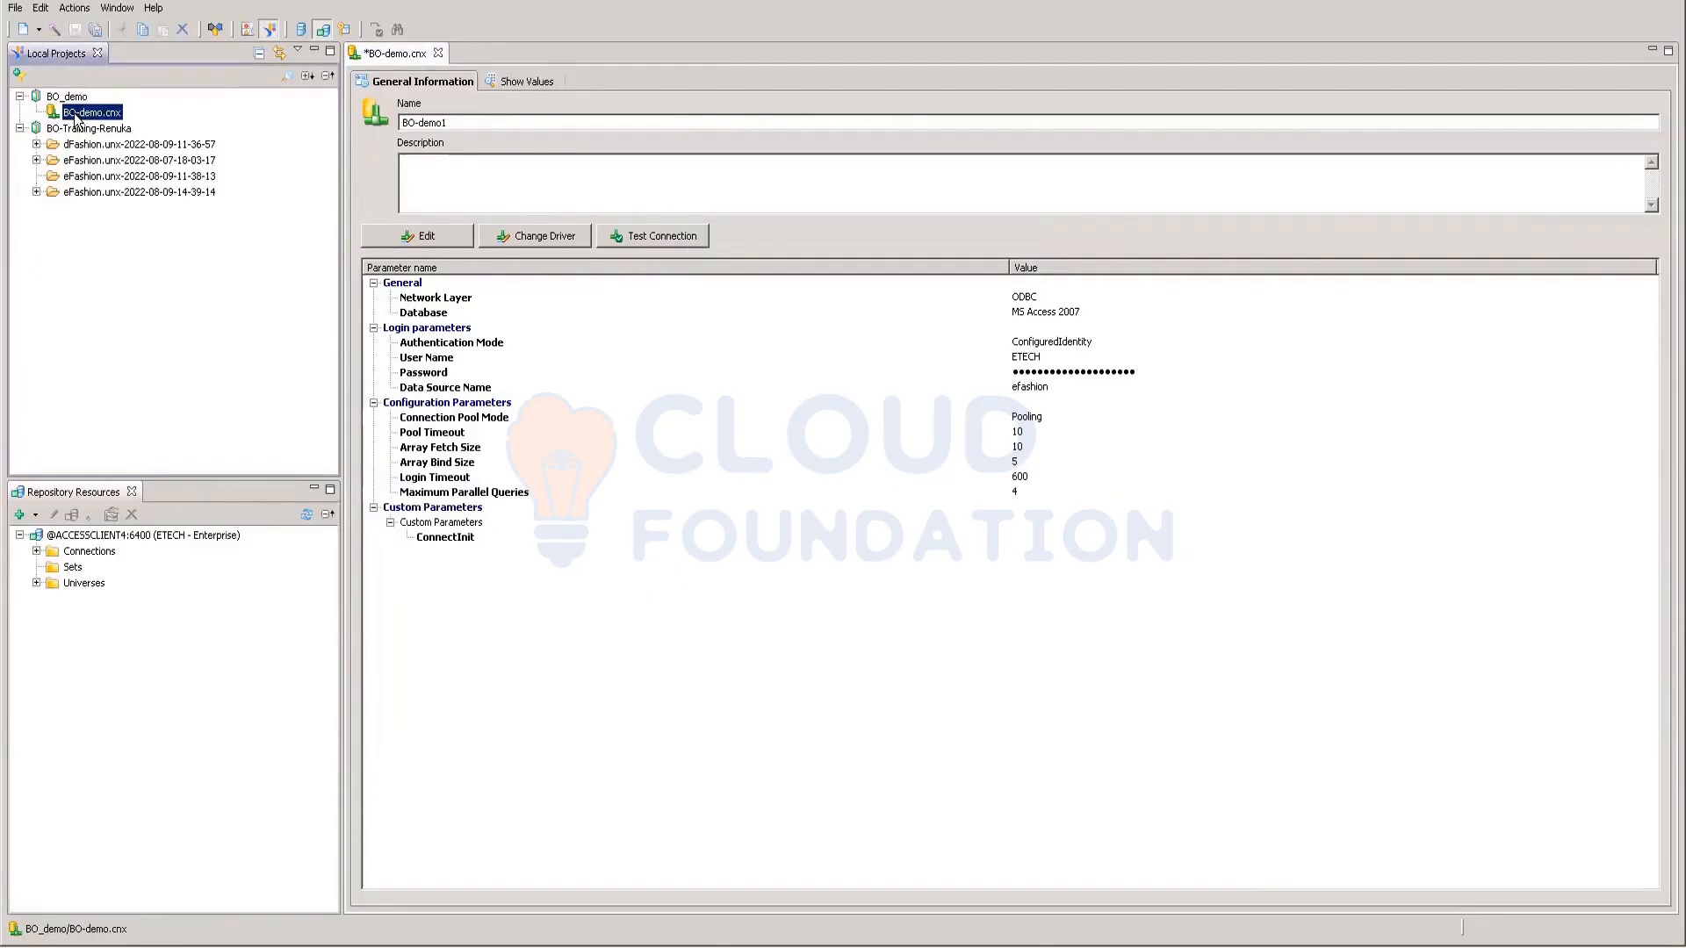
double_click(76, 115)
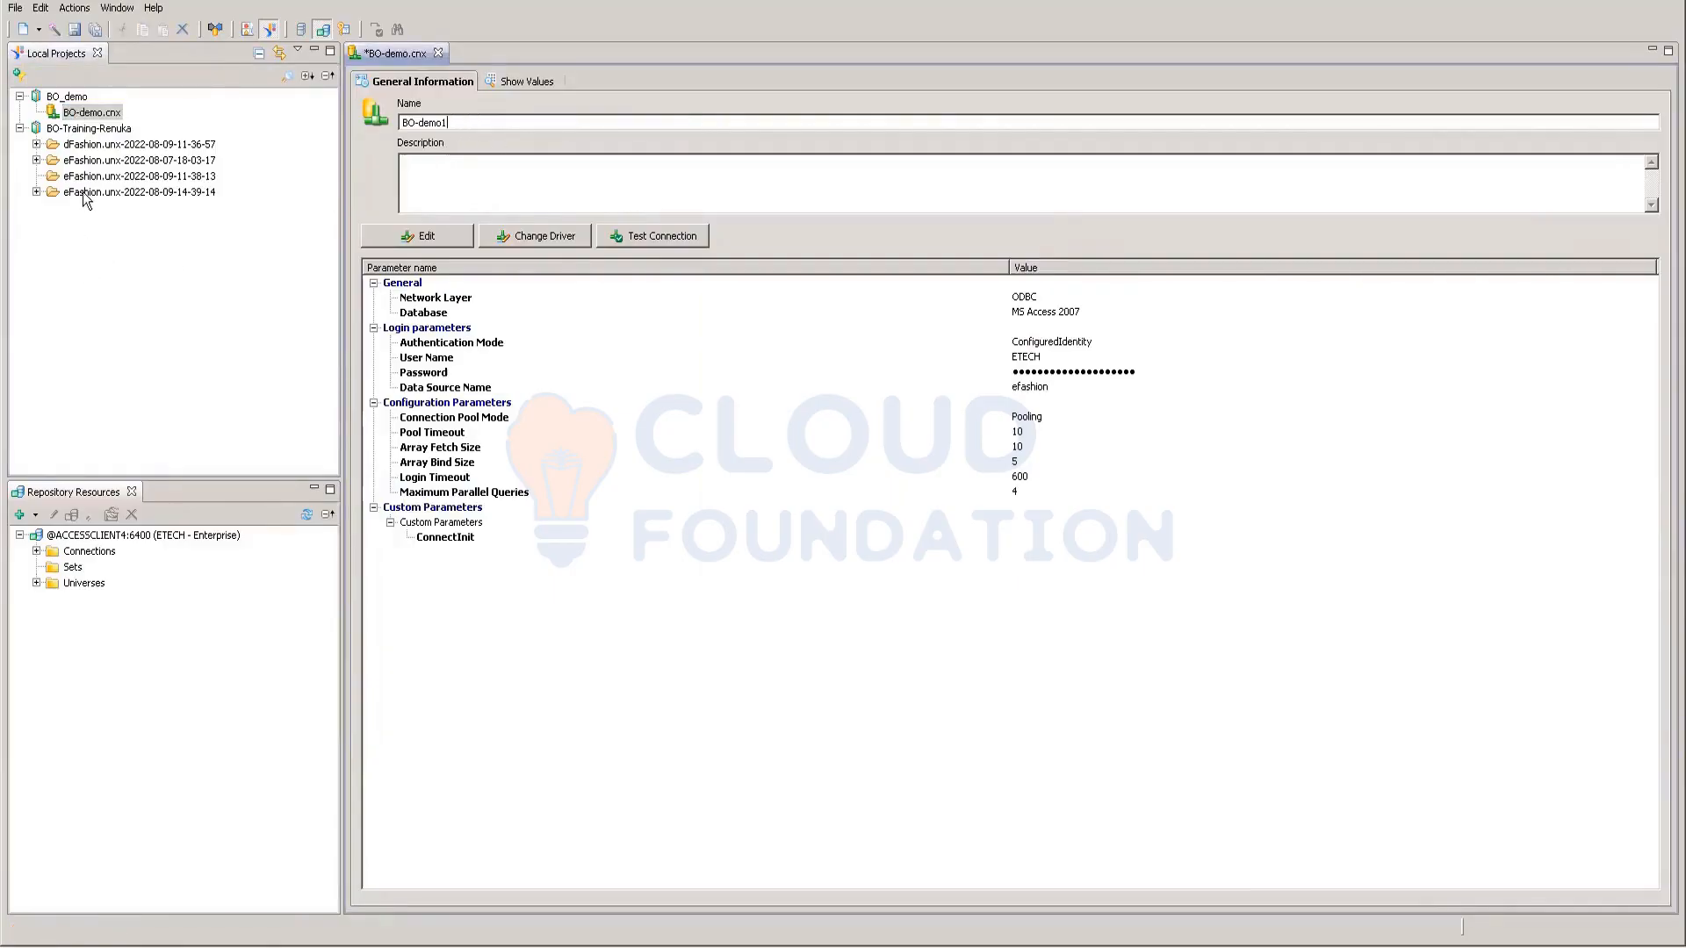
right_click(101, 116)
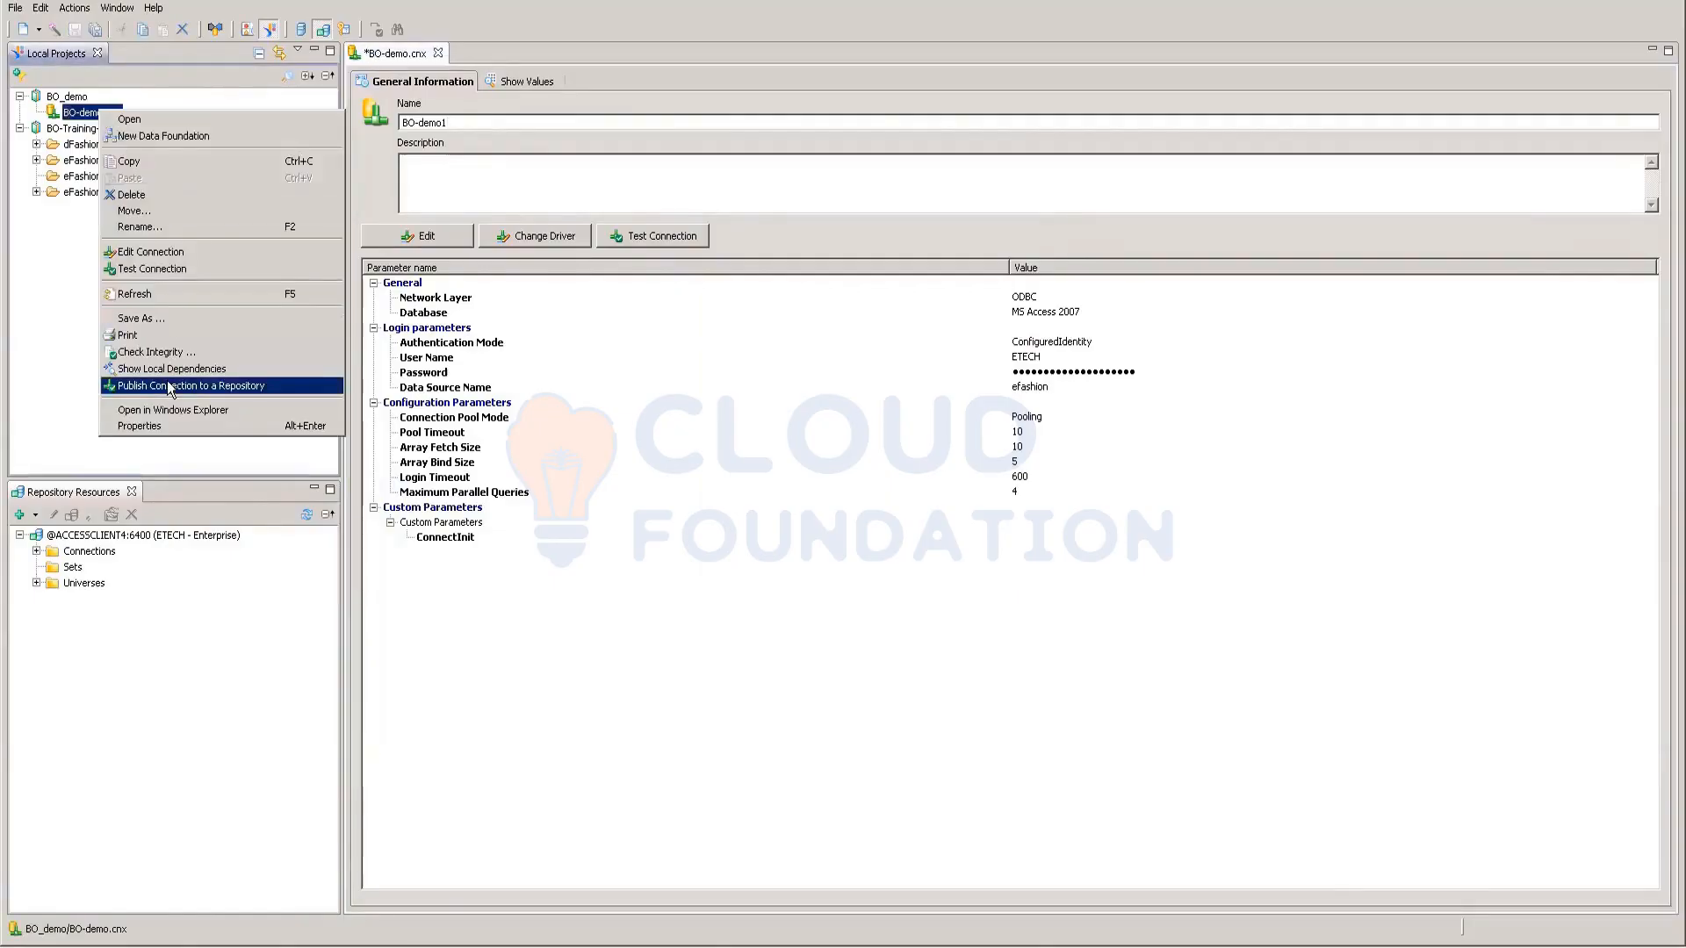
click(40, 360)
Start a relational connection named Demo in BO_demo and go to driver selection
click(67, 97)
right_click(68, 102)
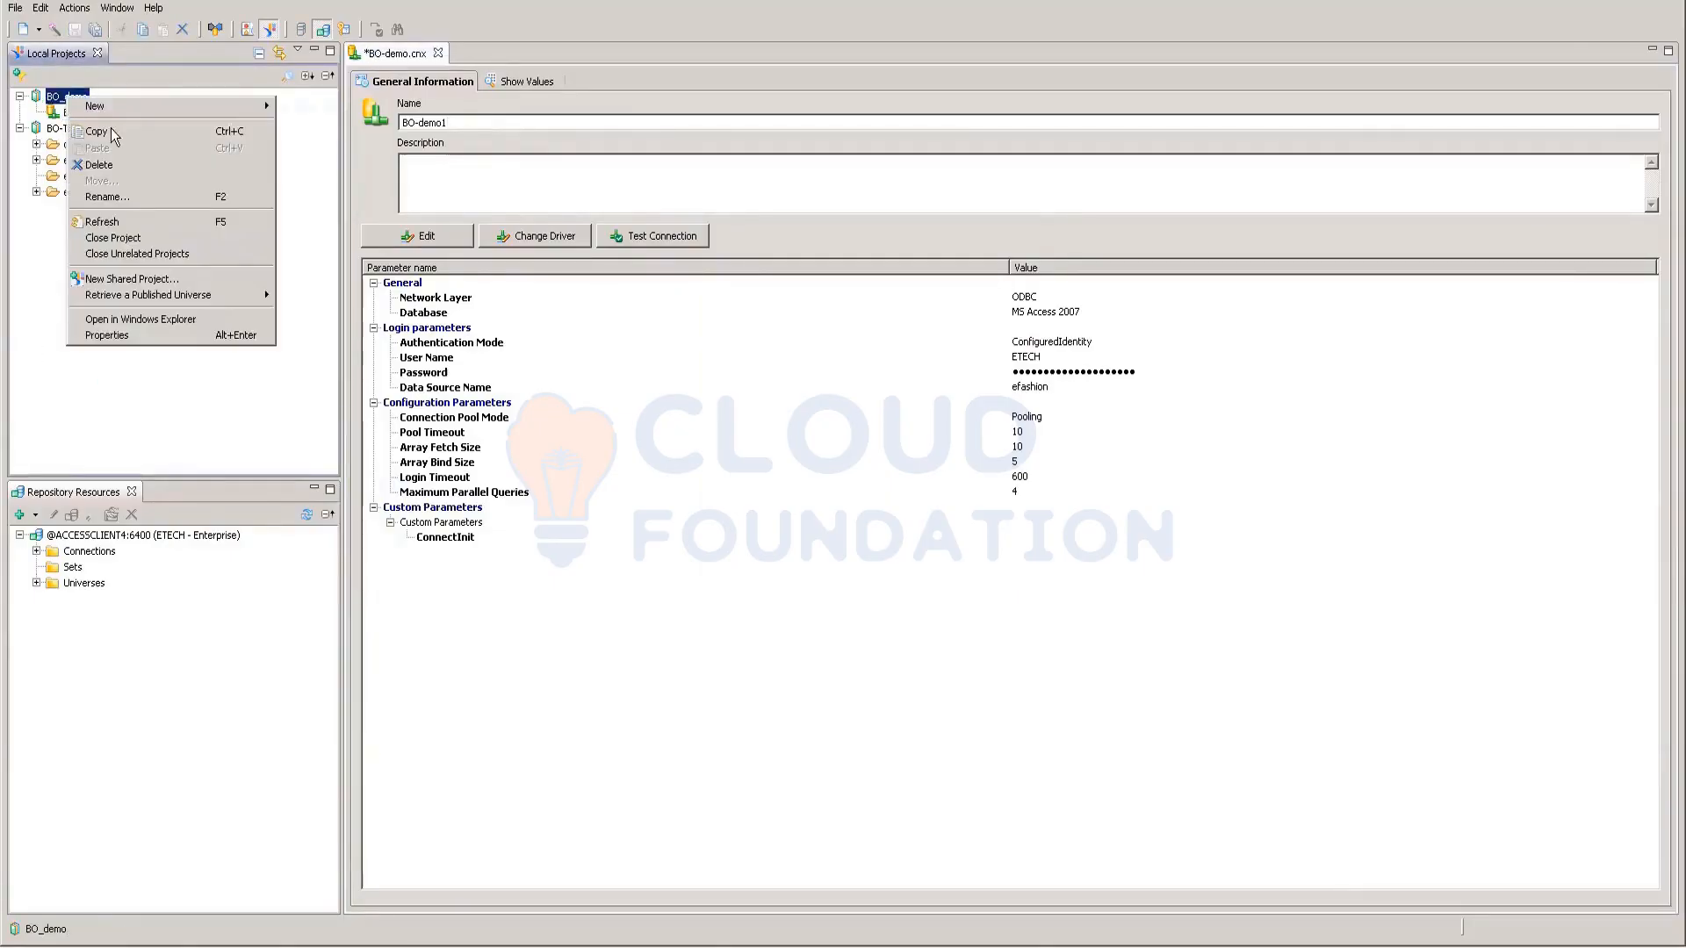
mouse_move(219, 109)
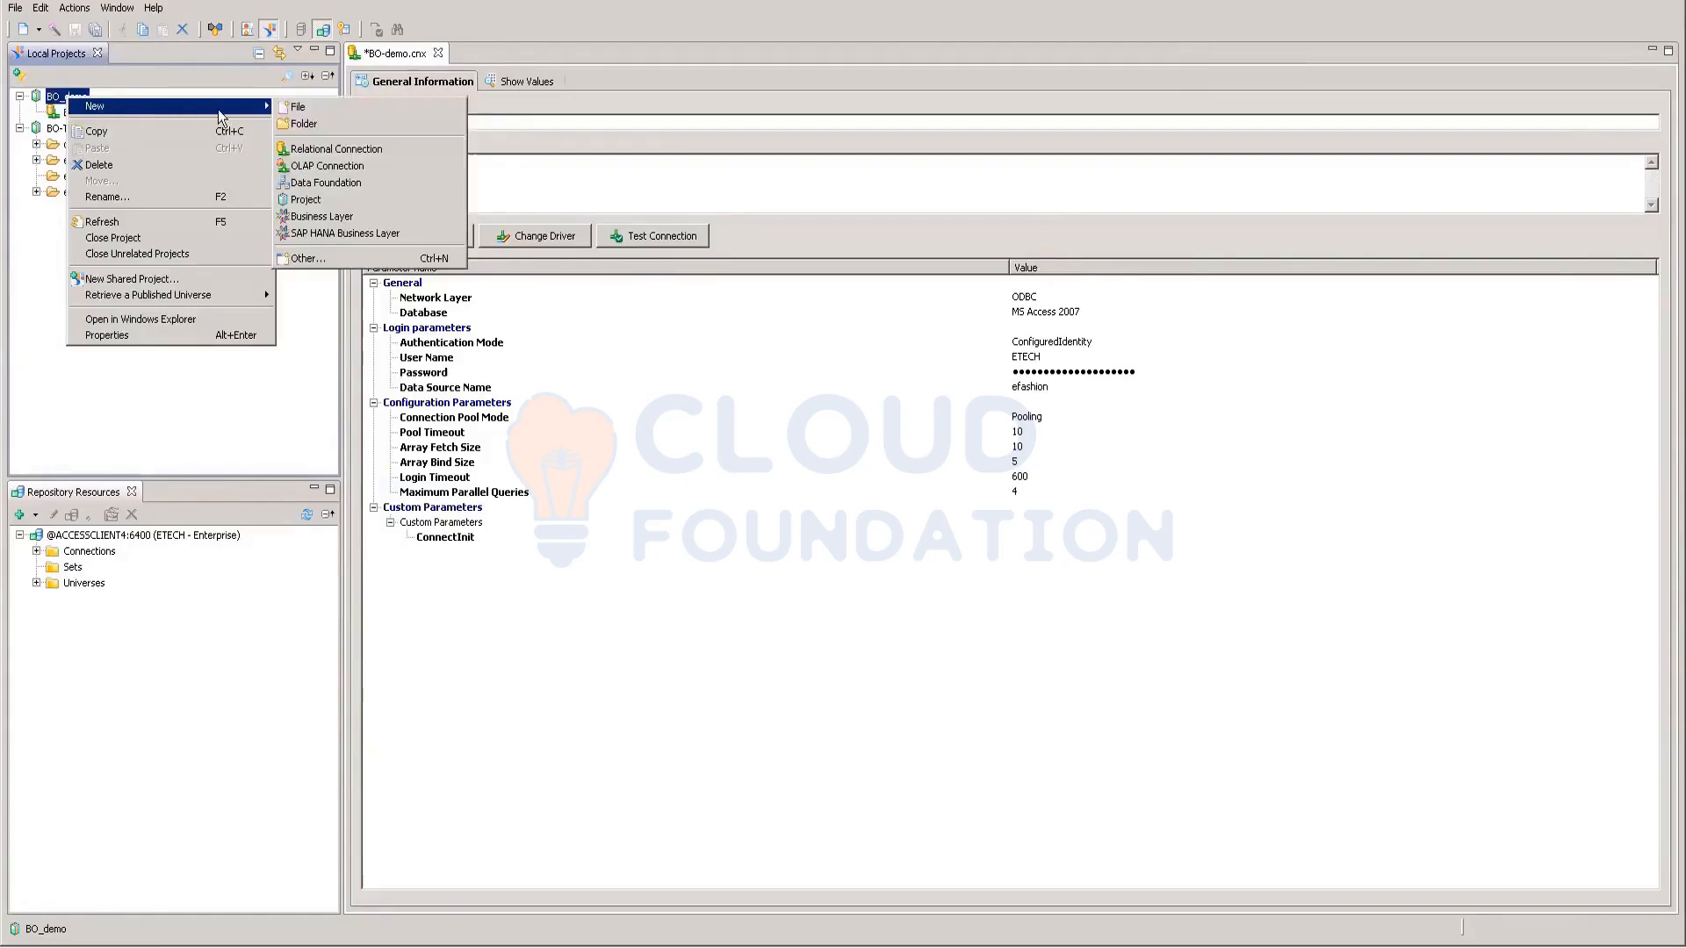
click(302, 150)
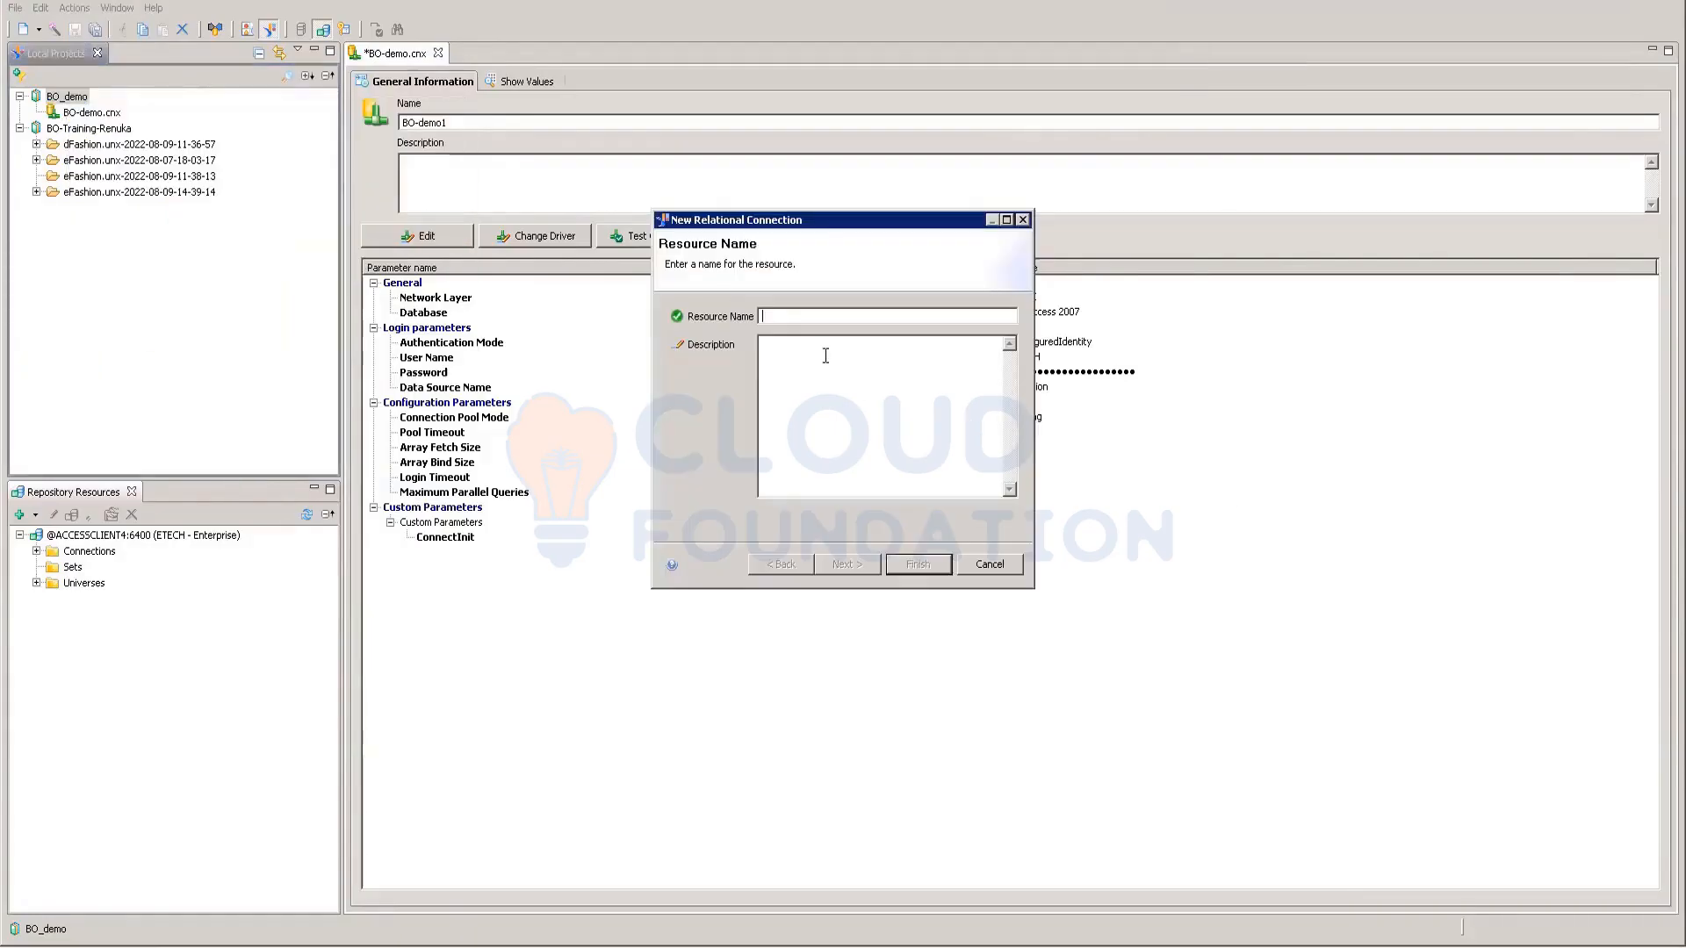
text(Demo)
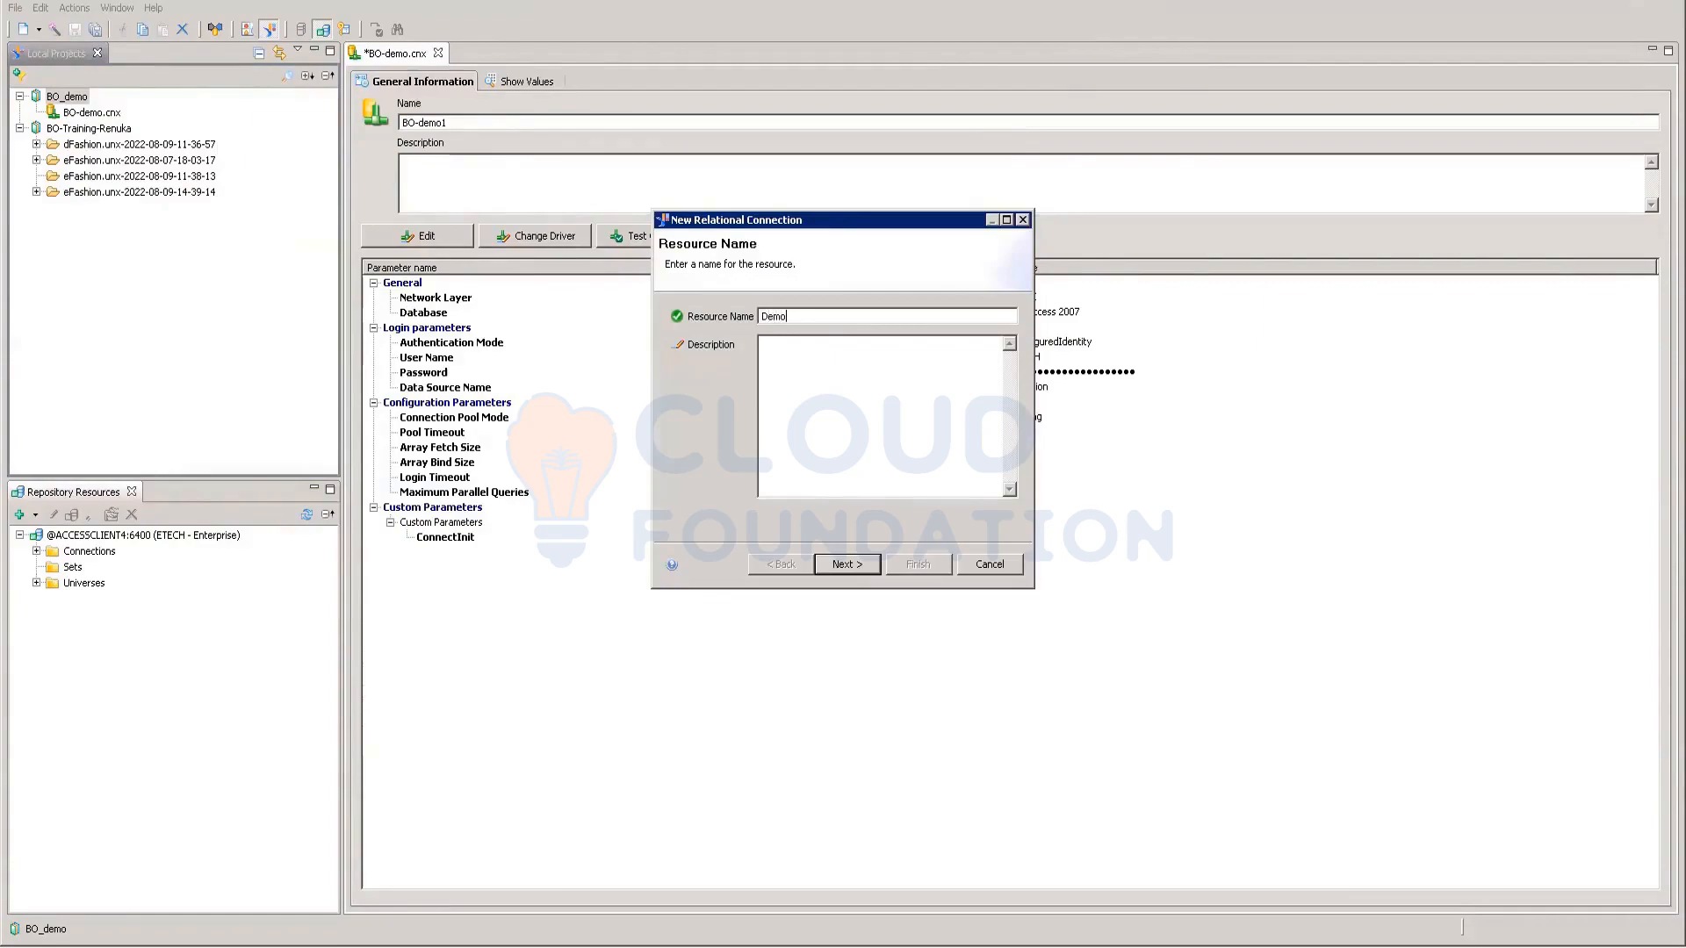
click(843, 565)
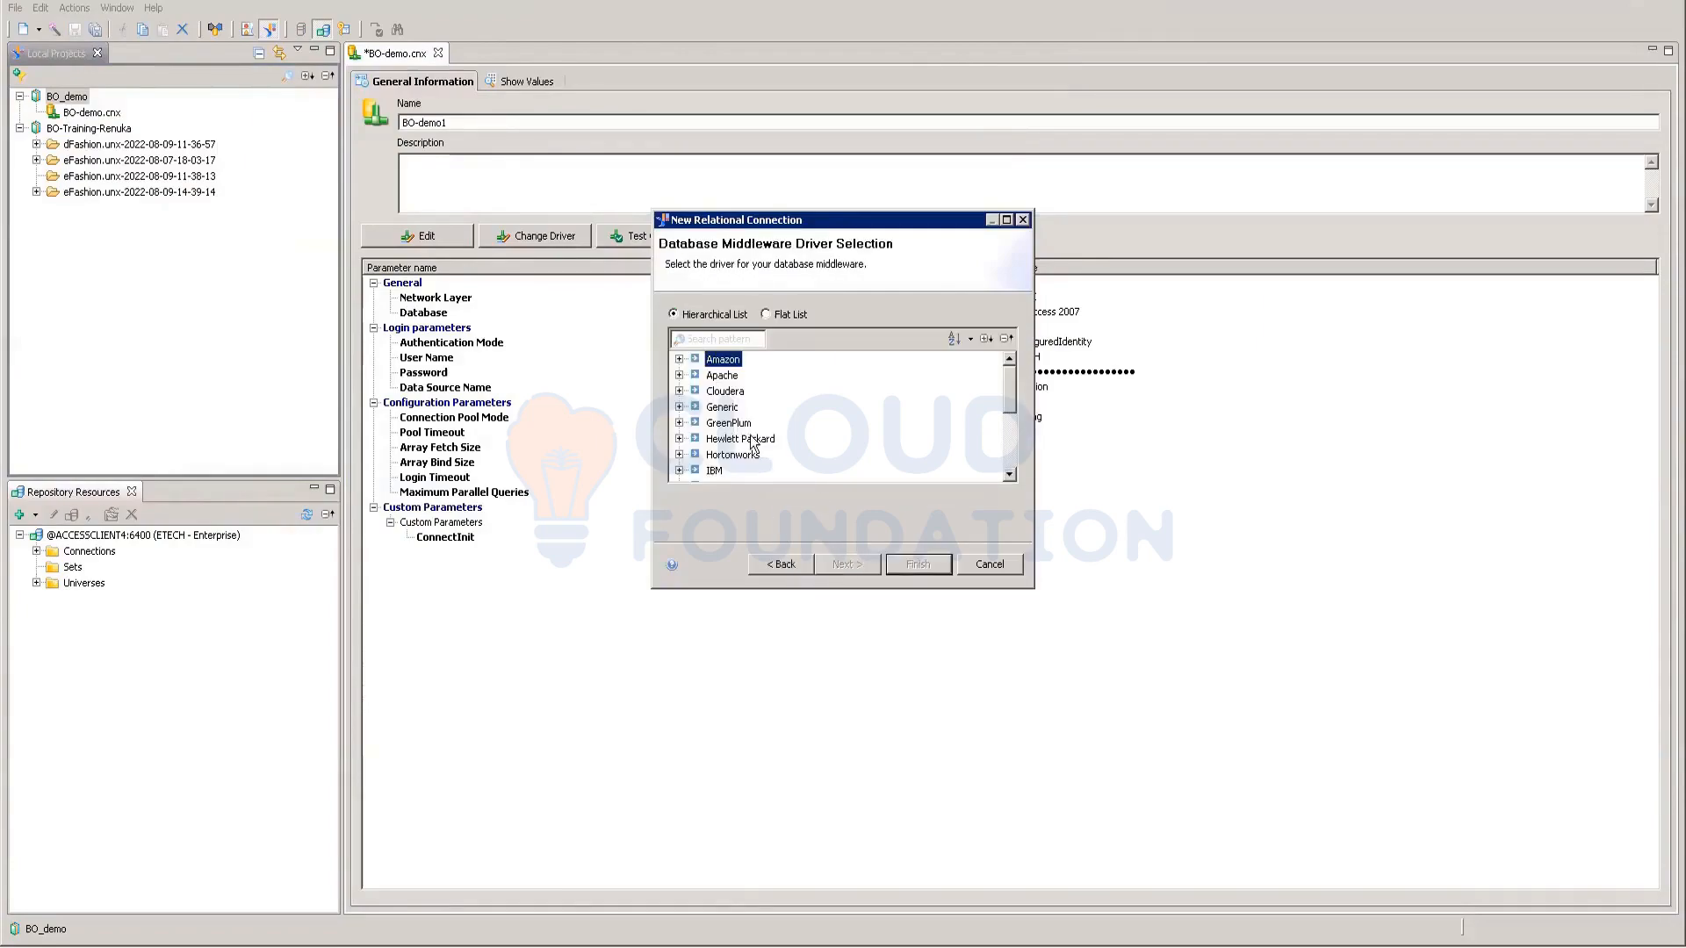
Choose the Microsoft > MS Access 2007 > ODBC Drivers driver for Demo
scroll(718, 428, down, 4)
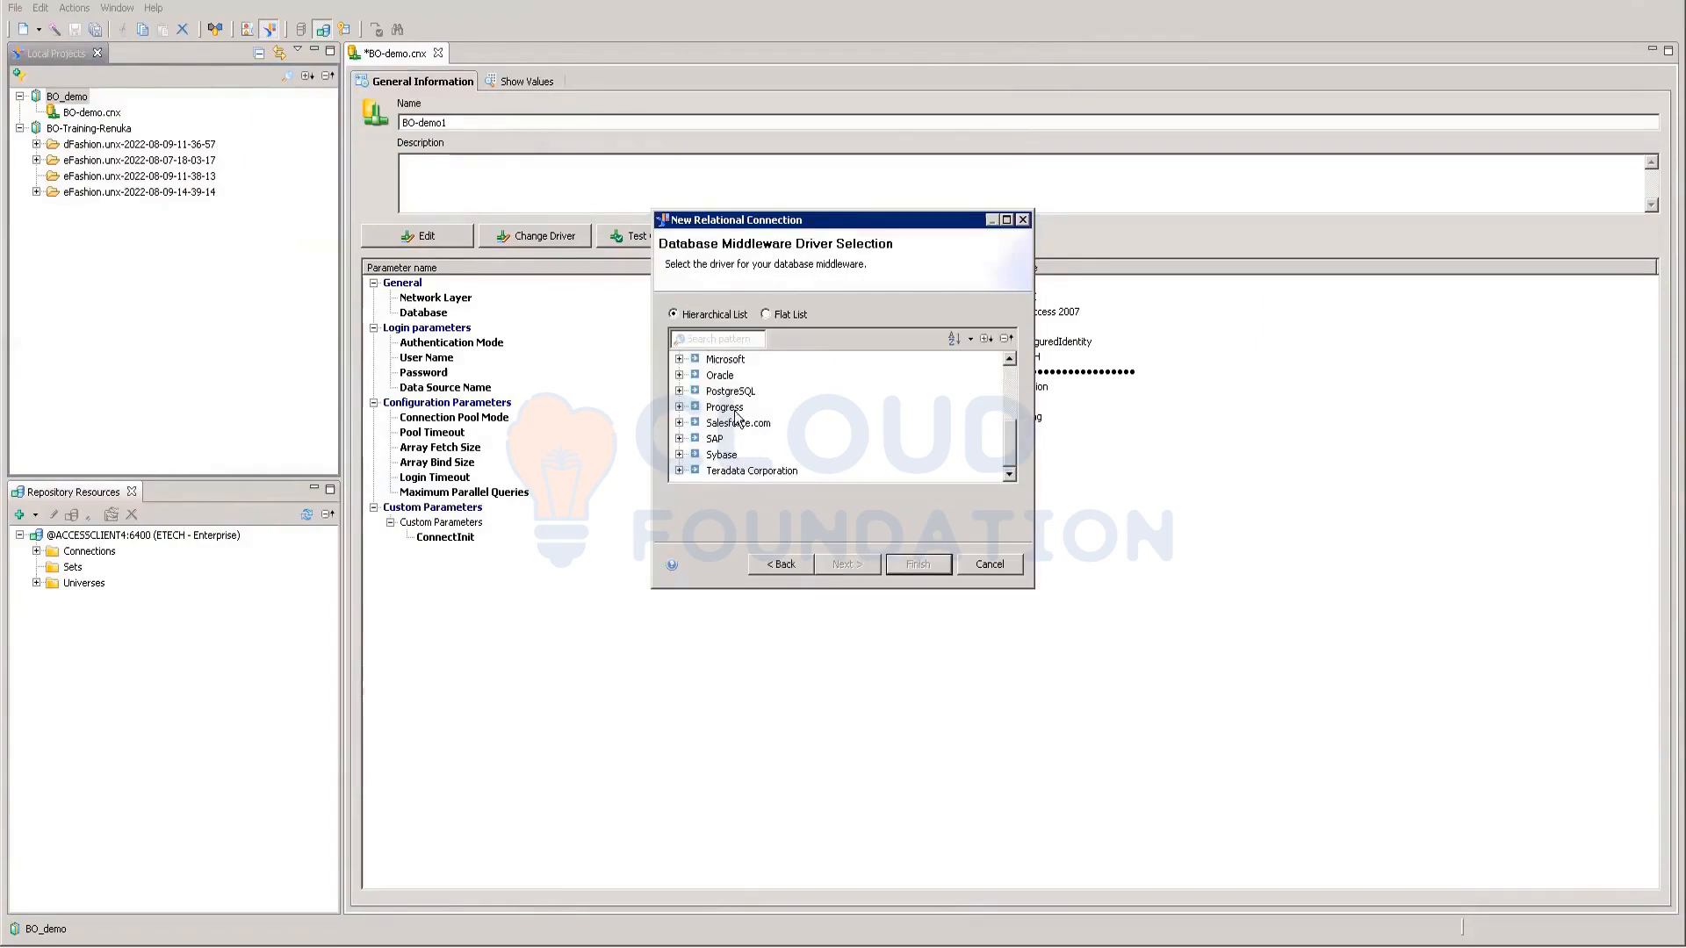
click(680, 359)
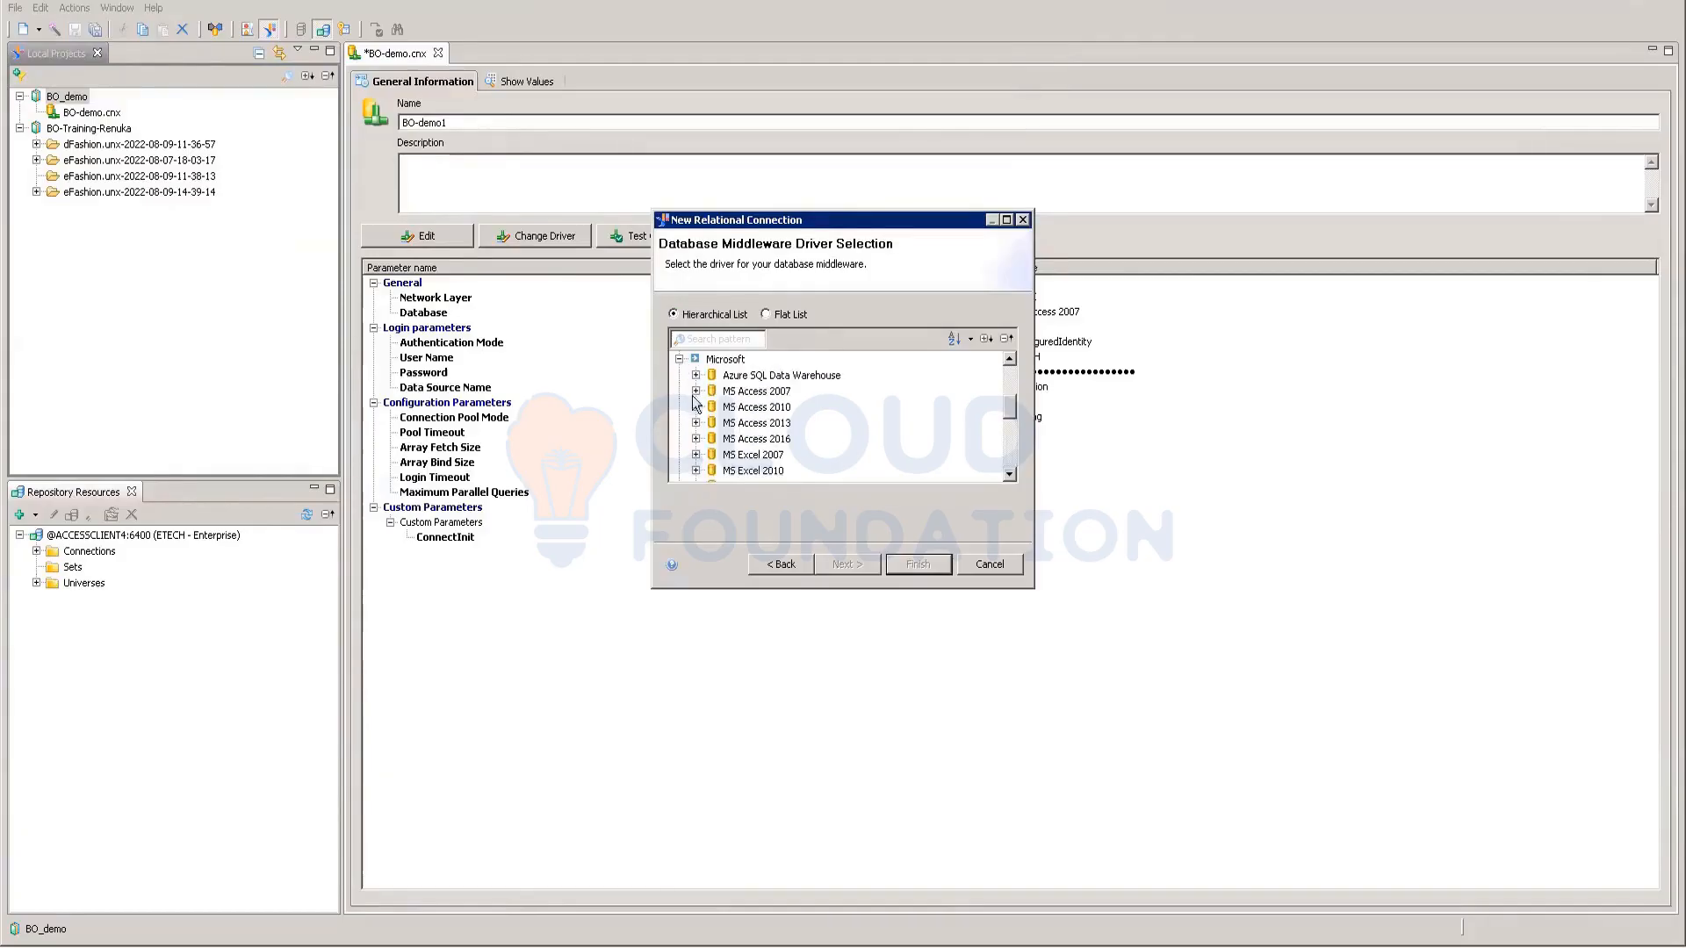
click(696, 391)
click(772, 409)
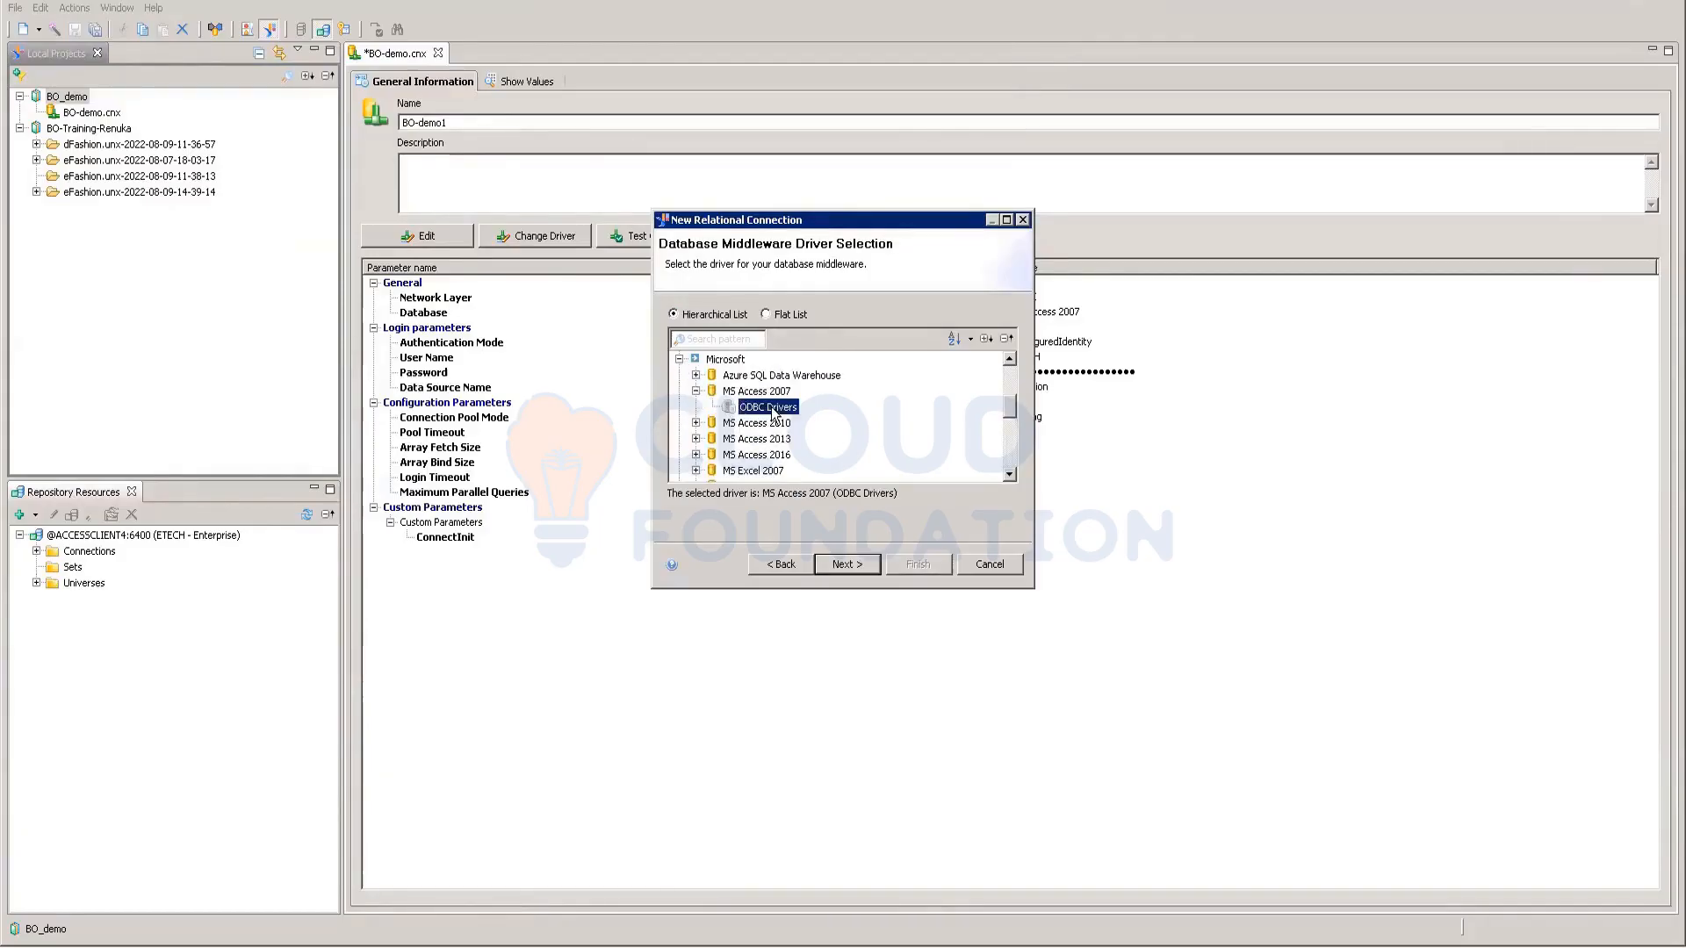
click(843, 565)
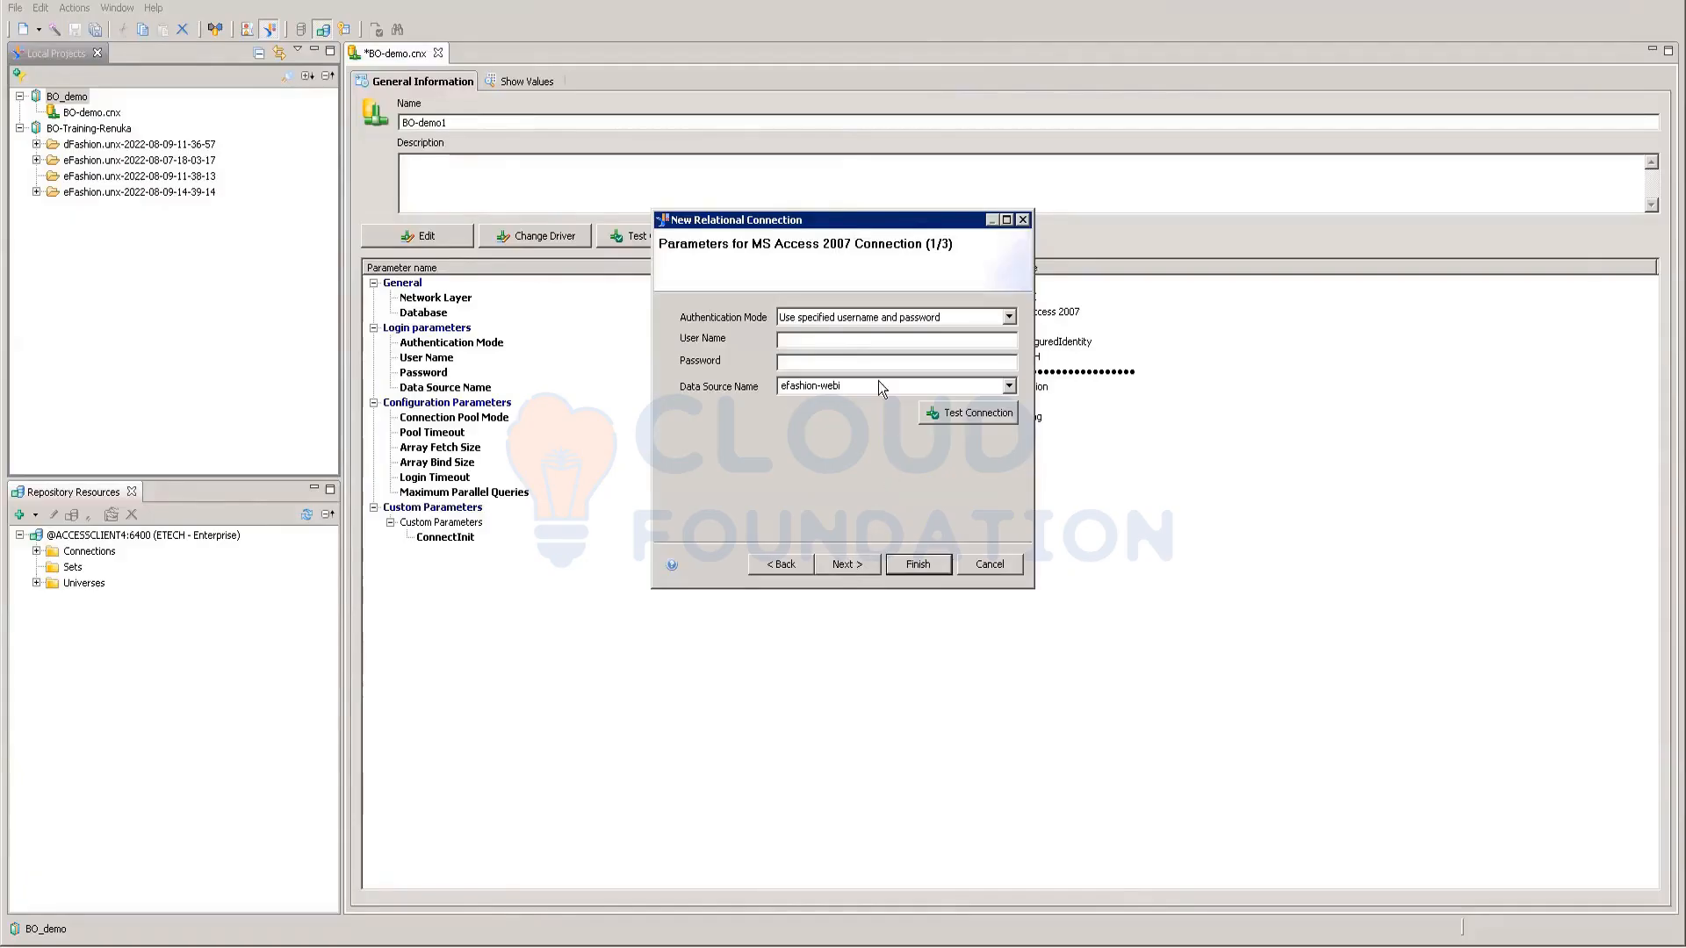
Set efashion as data source with login credentials, test successfully, and finish Demo.cnx
double_click(812, 388)
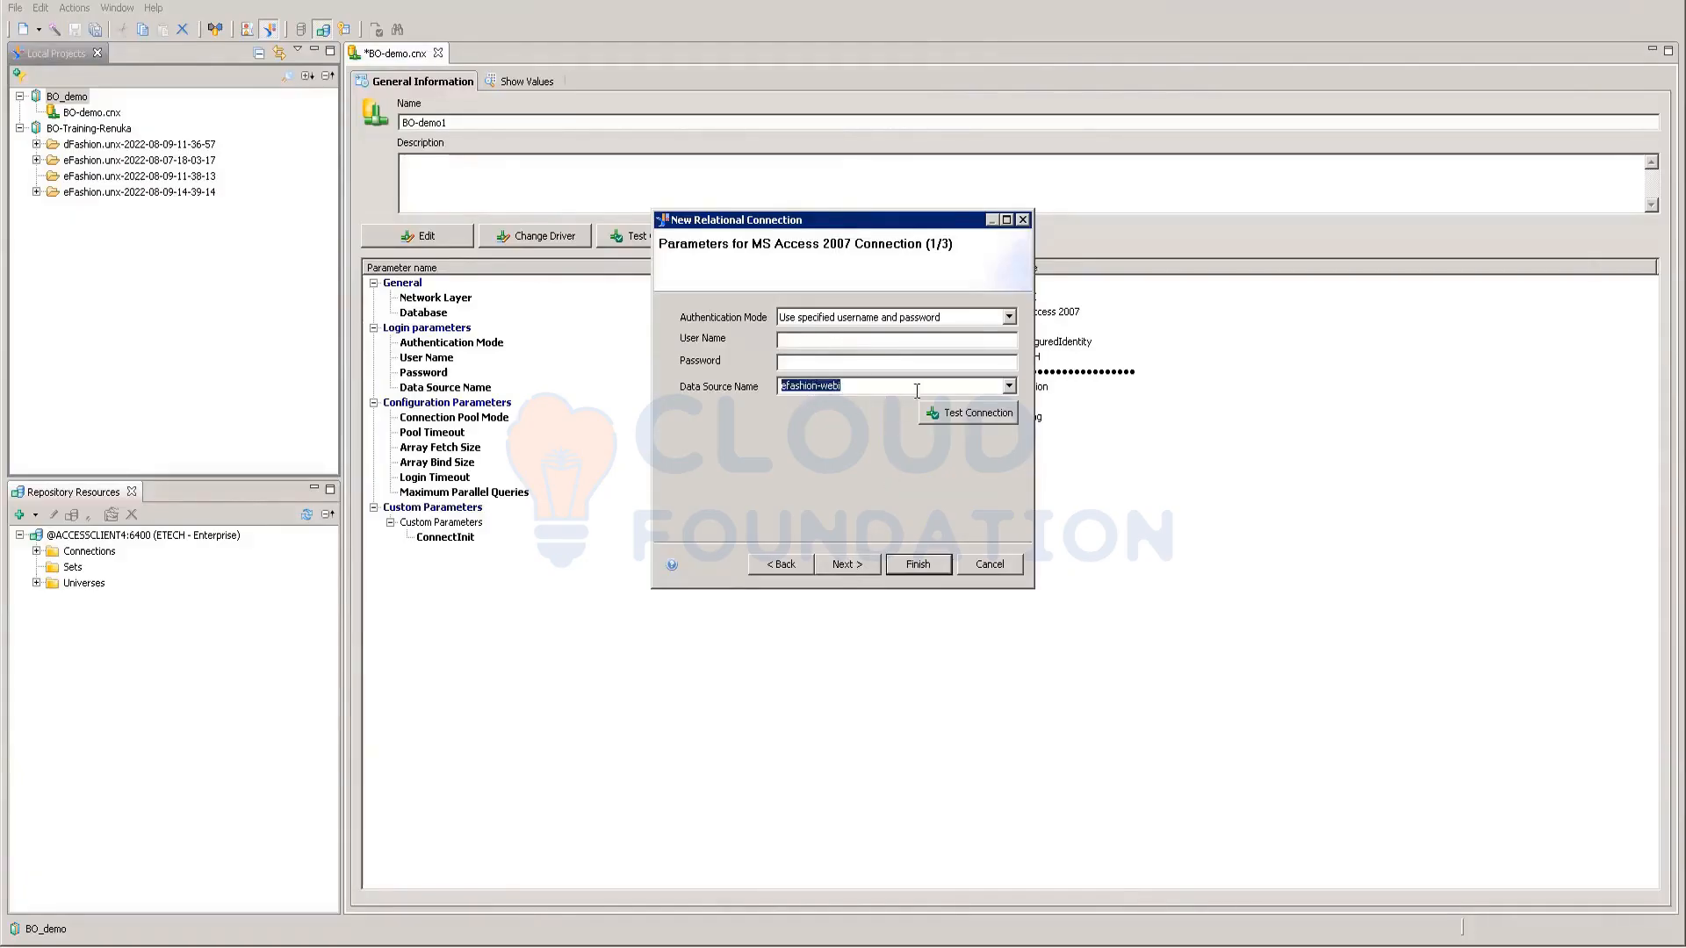
click(1009, 386)
click(821, 406)
text(ETECHE•••••)
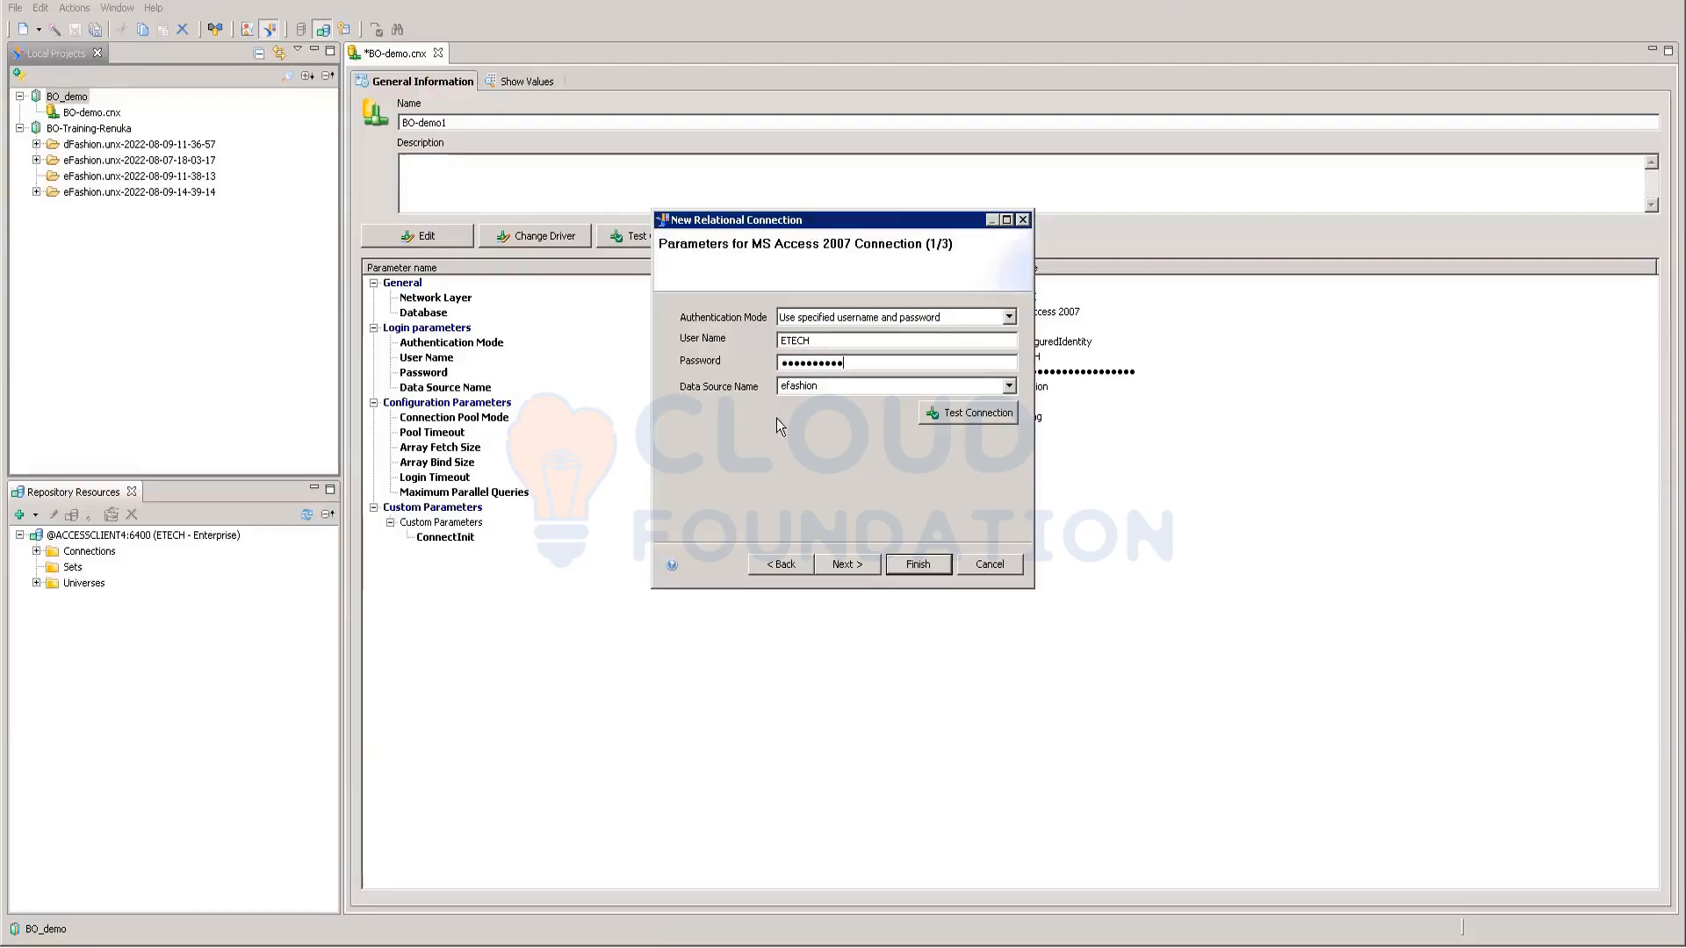
click(943, 413)
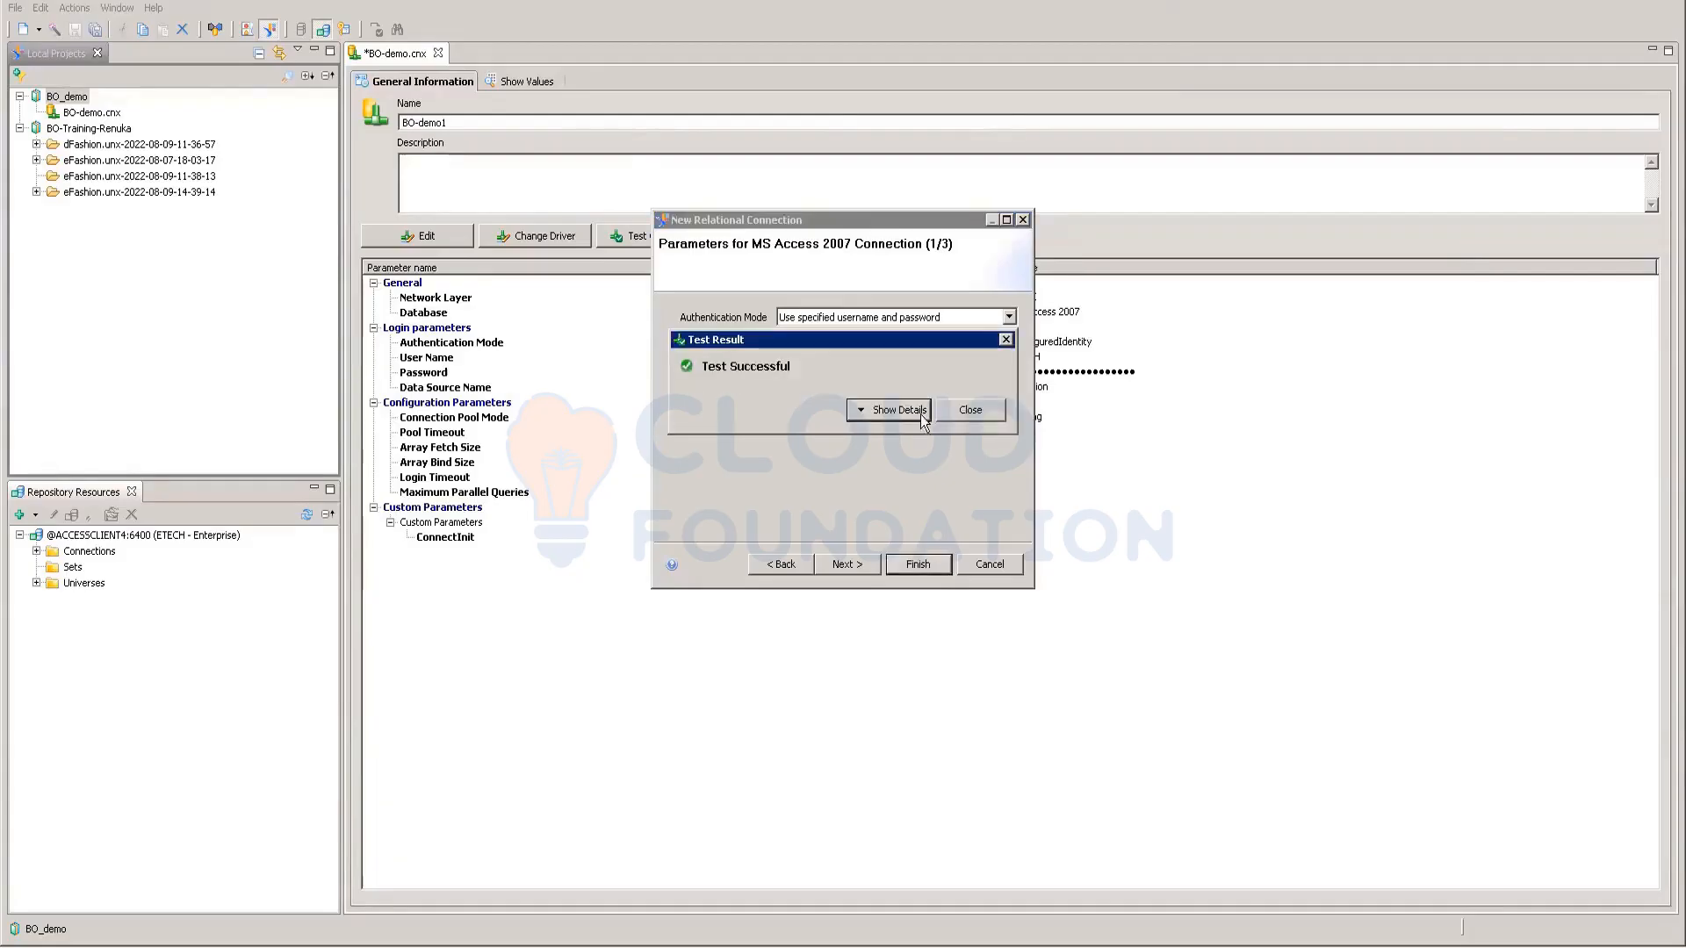
click(983, 409)
click(859, 564)
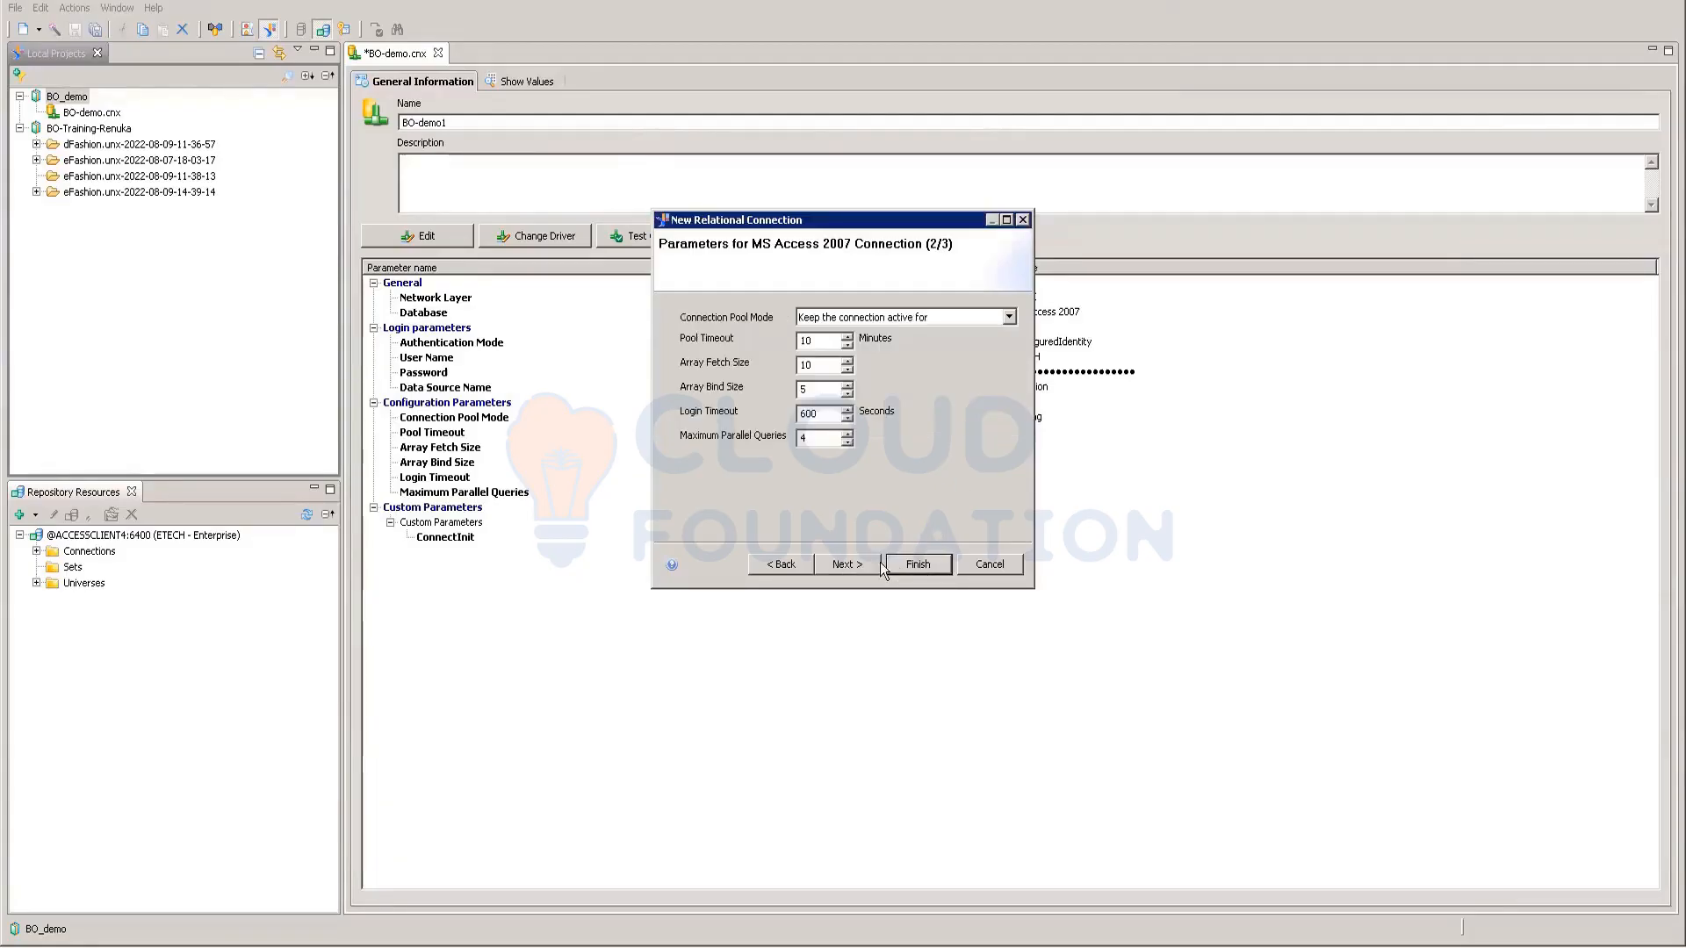
click(912, 563)
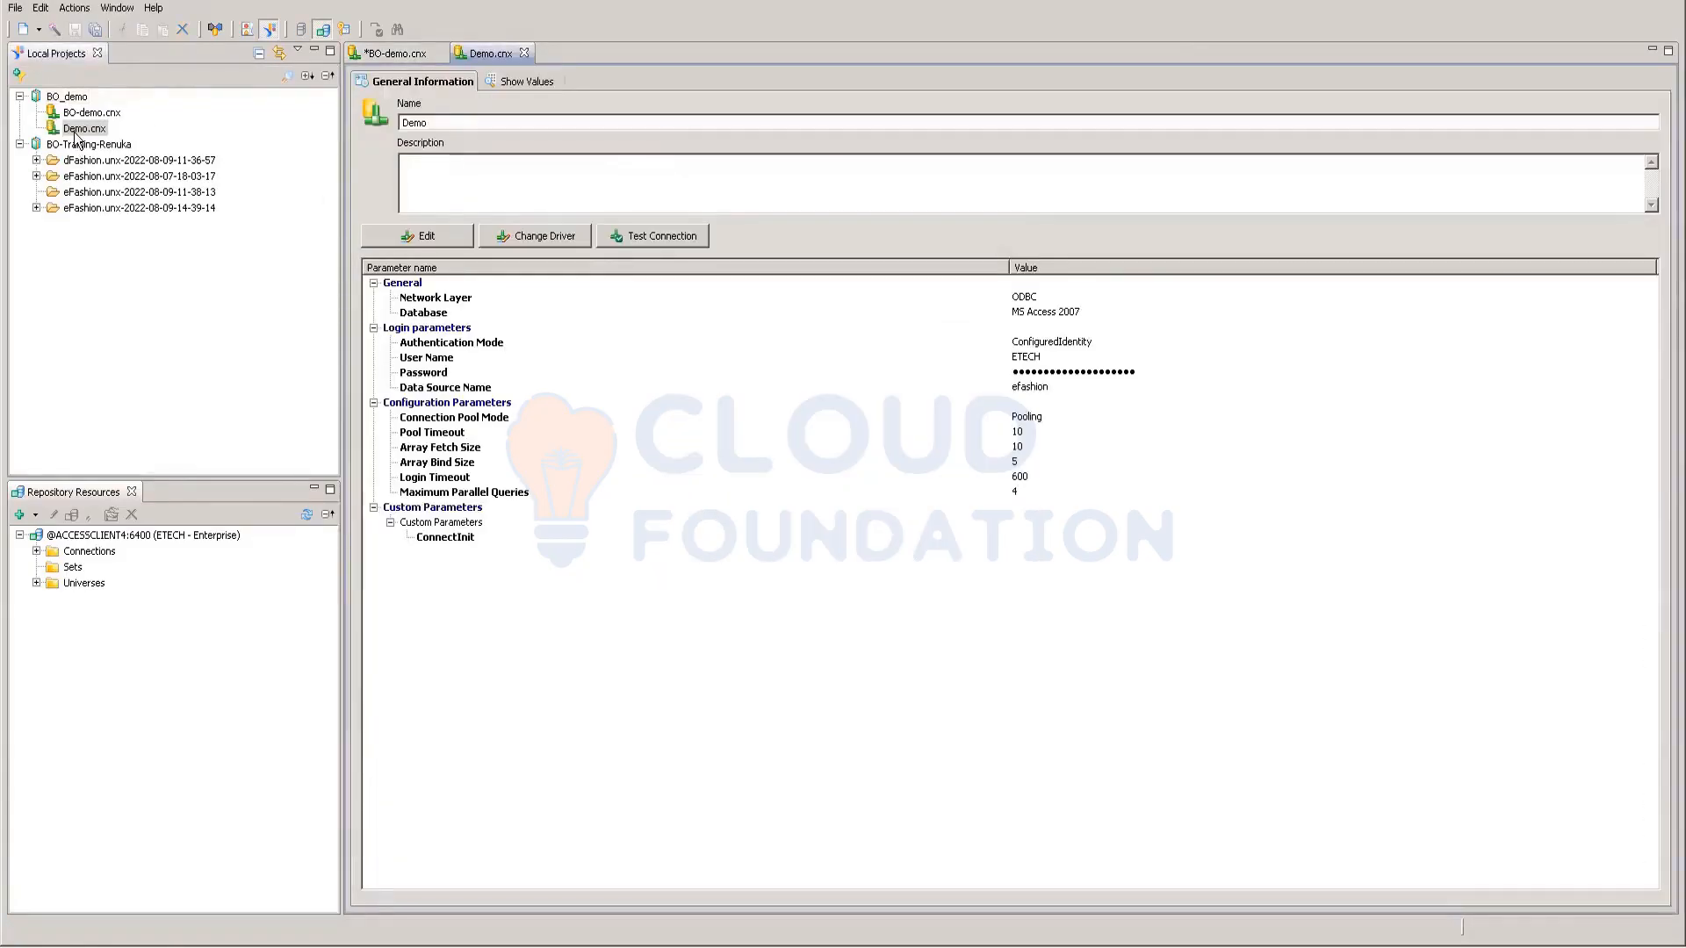
Publish Demo.cnx into the repository's Connections > RENUKA folder and accept creating the Demo.cns shortcut
right_click(76, 132)
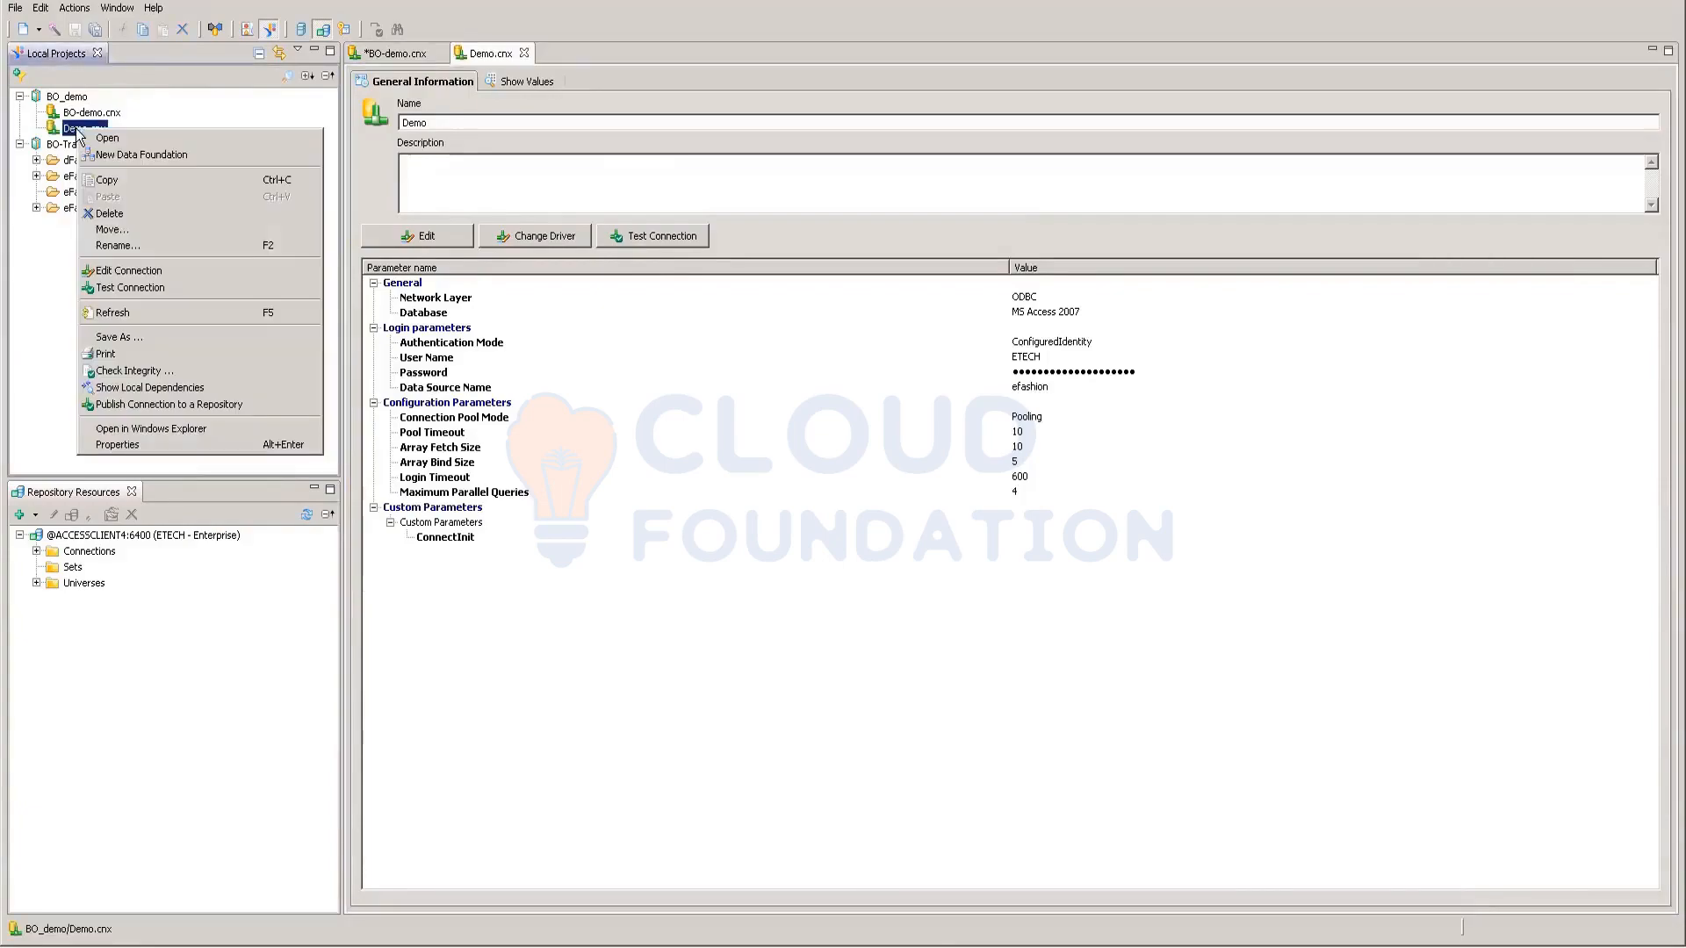
click(121, 405)
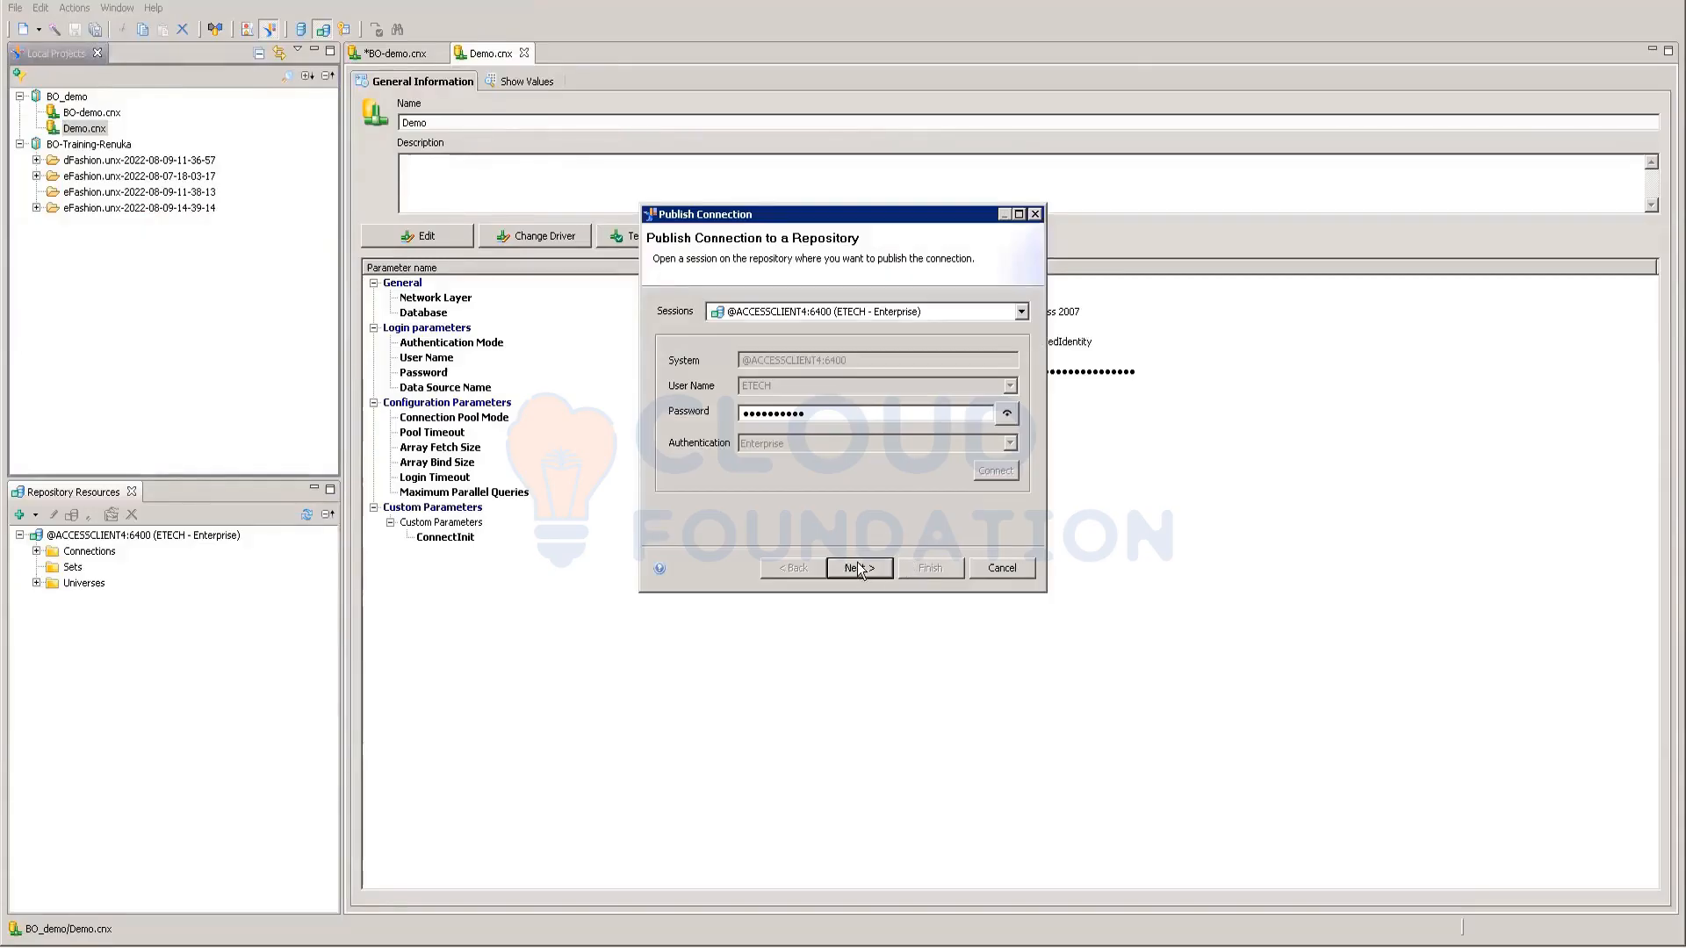
click(857, 567)
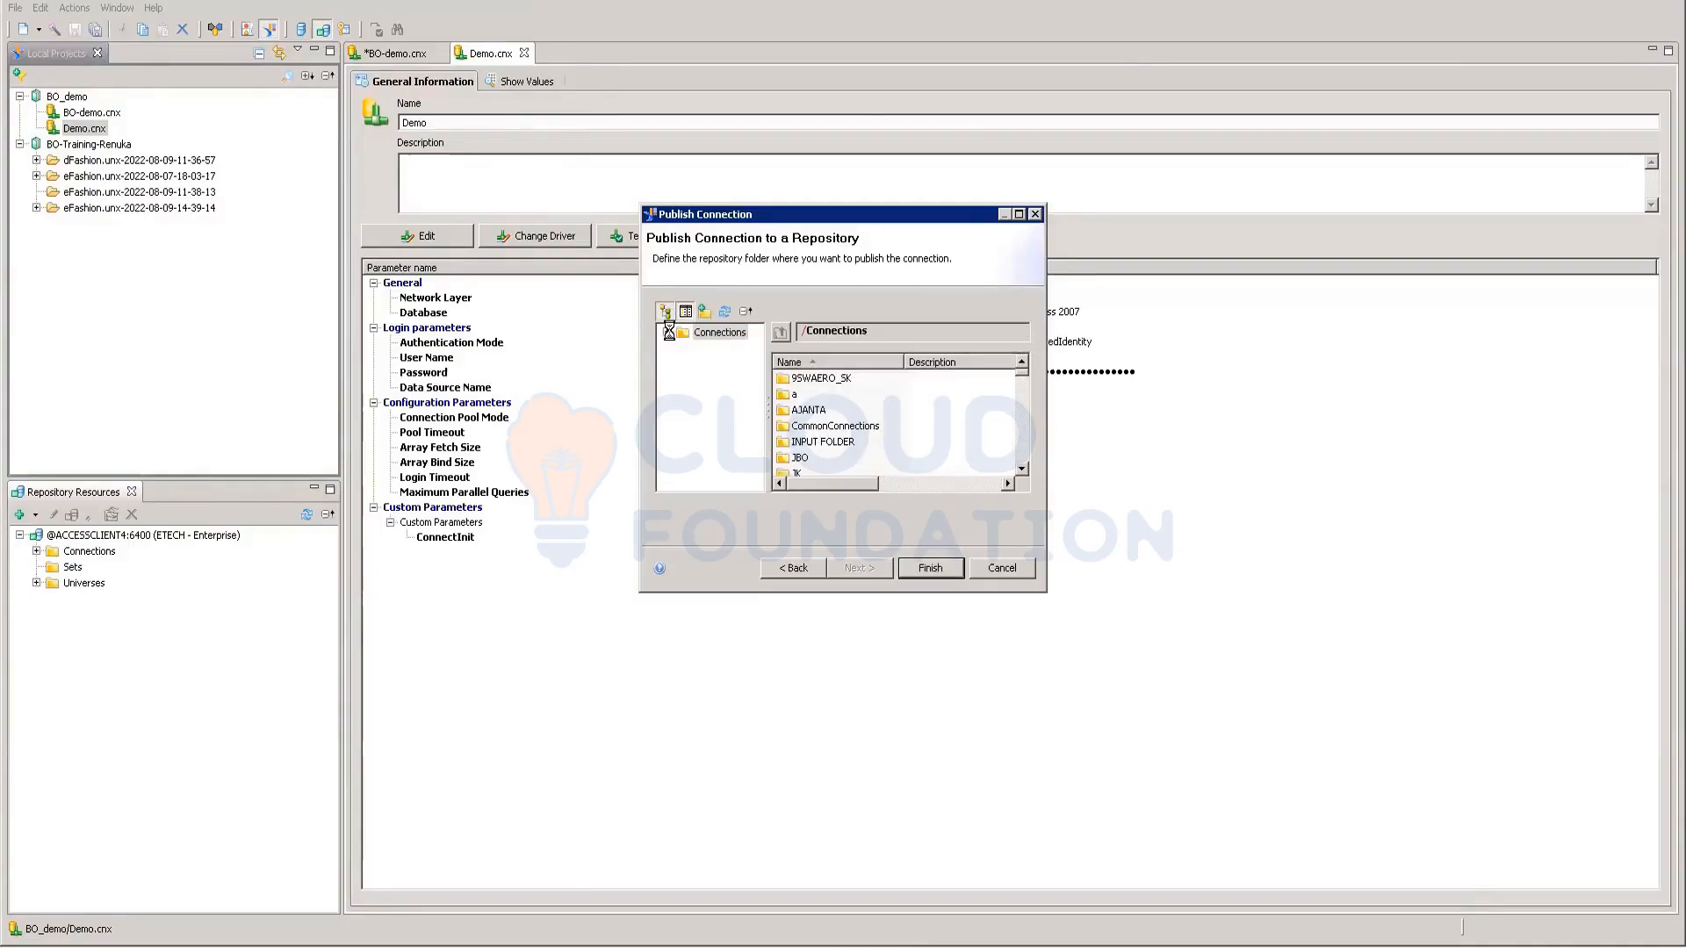
click(668, 333)
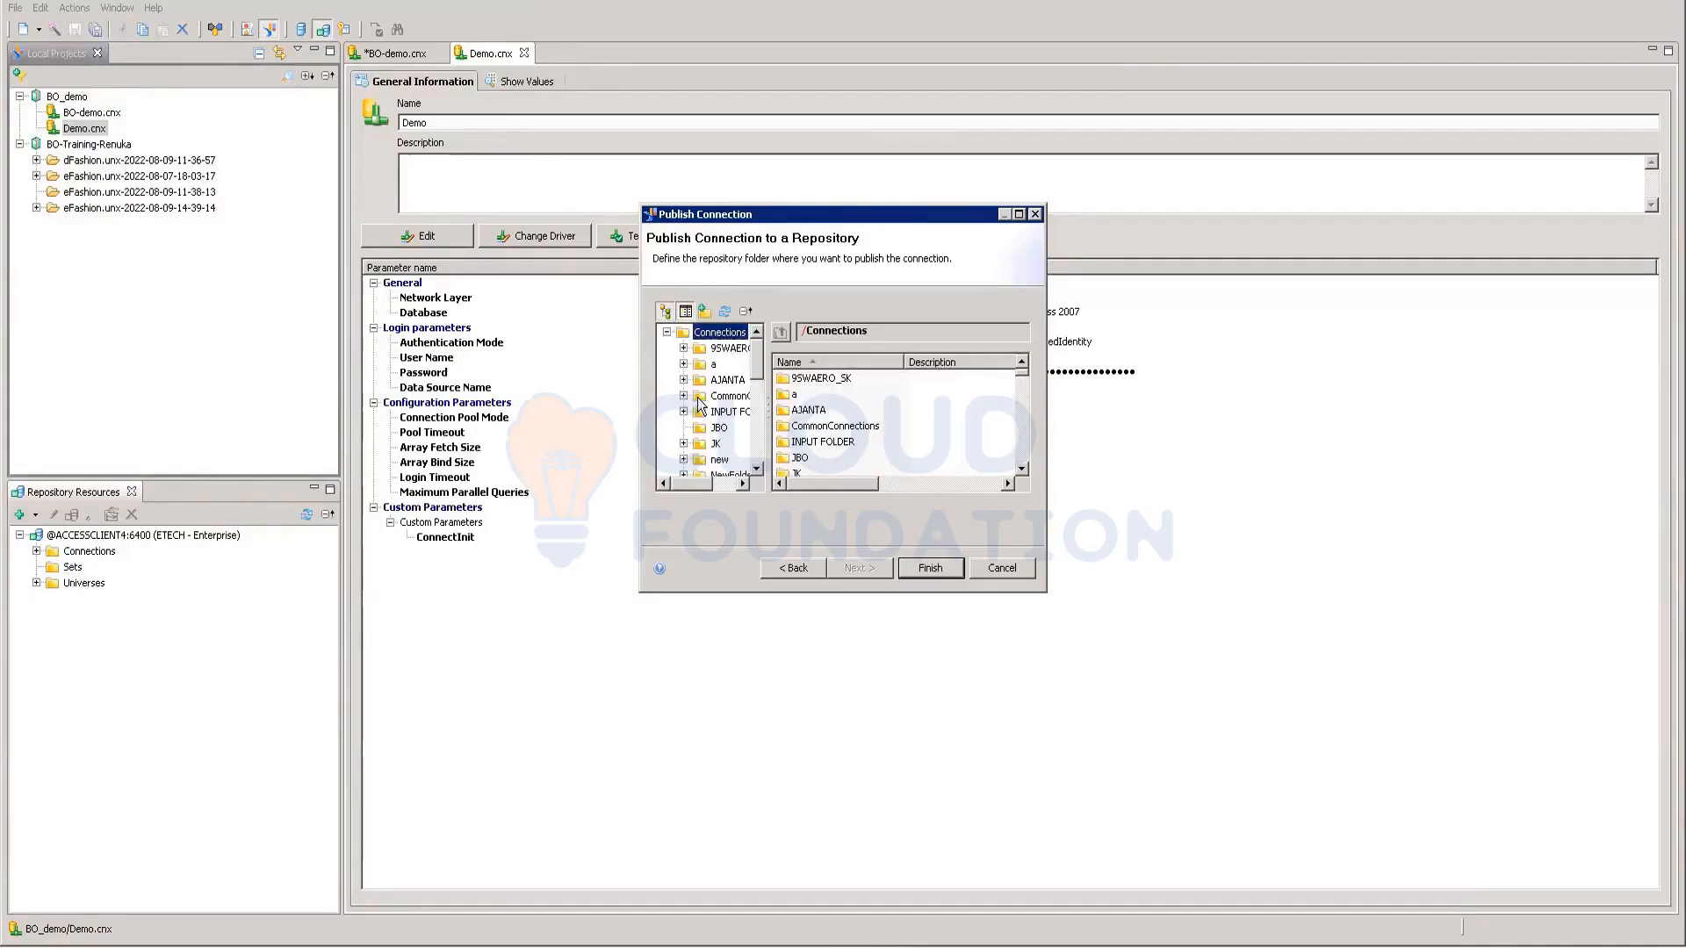
scroll(700, 405, down, 2)
scroll(700, 452, down, 2)
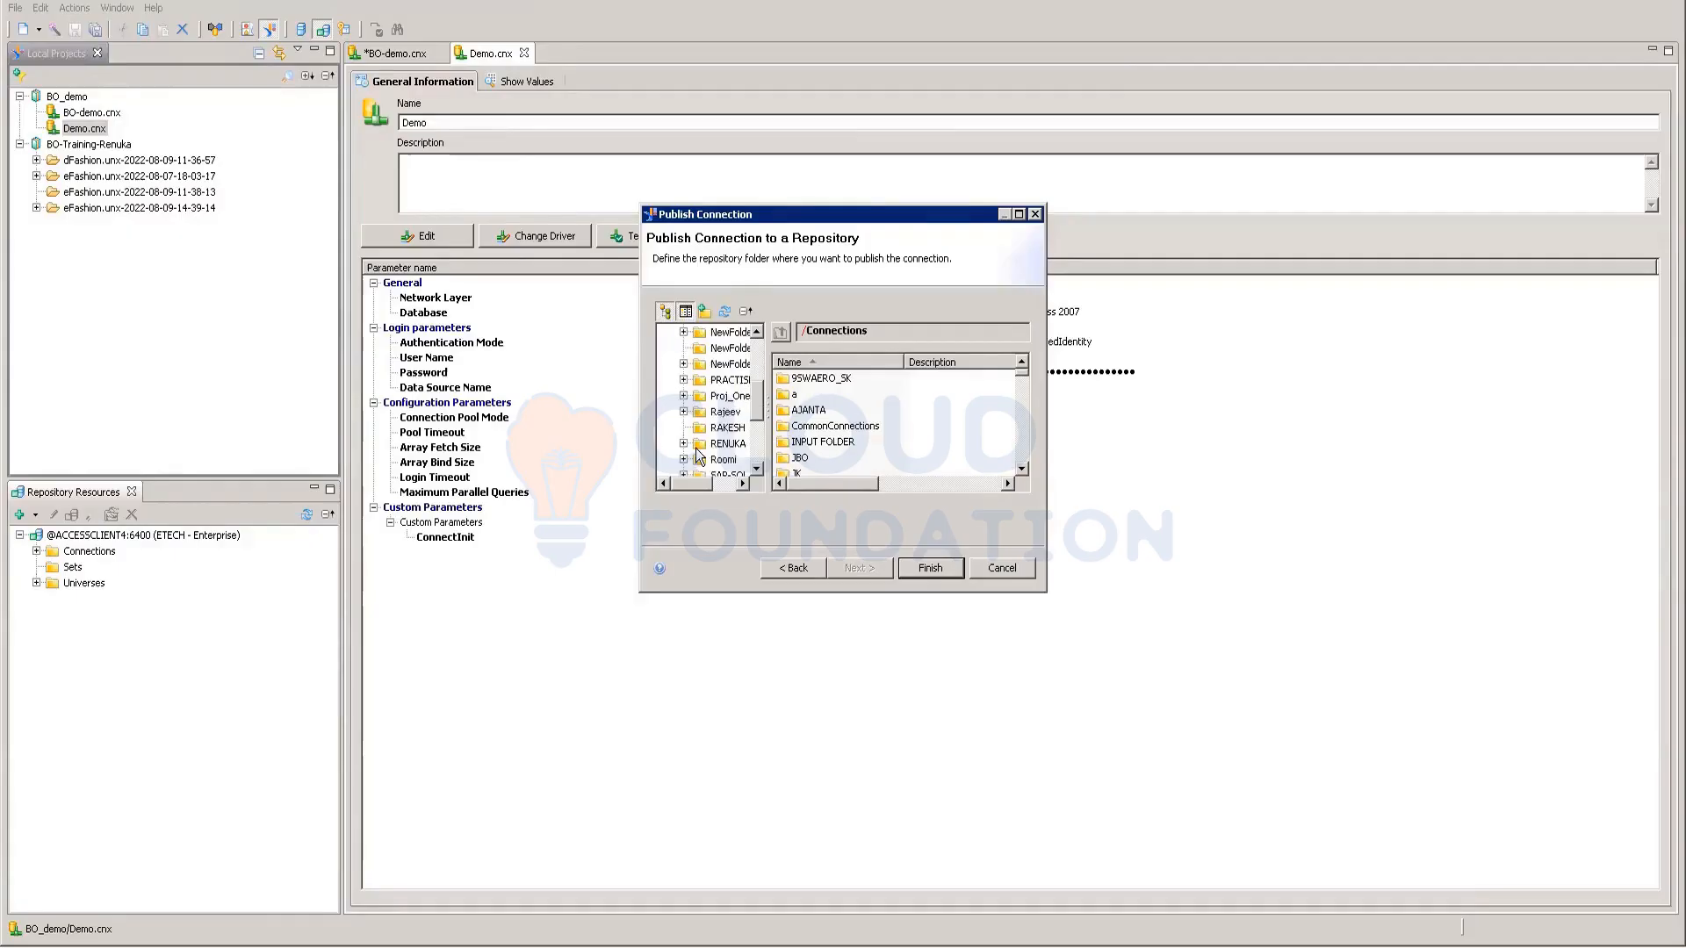
click(728, 397)
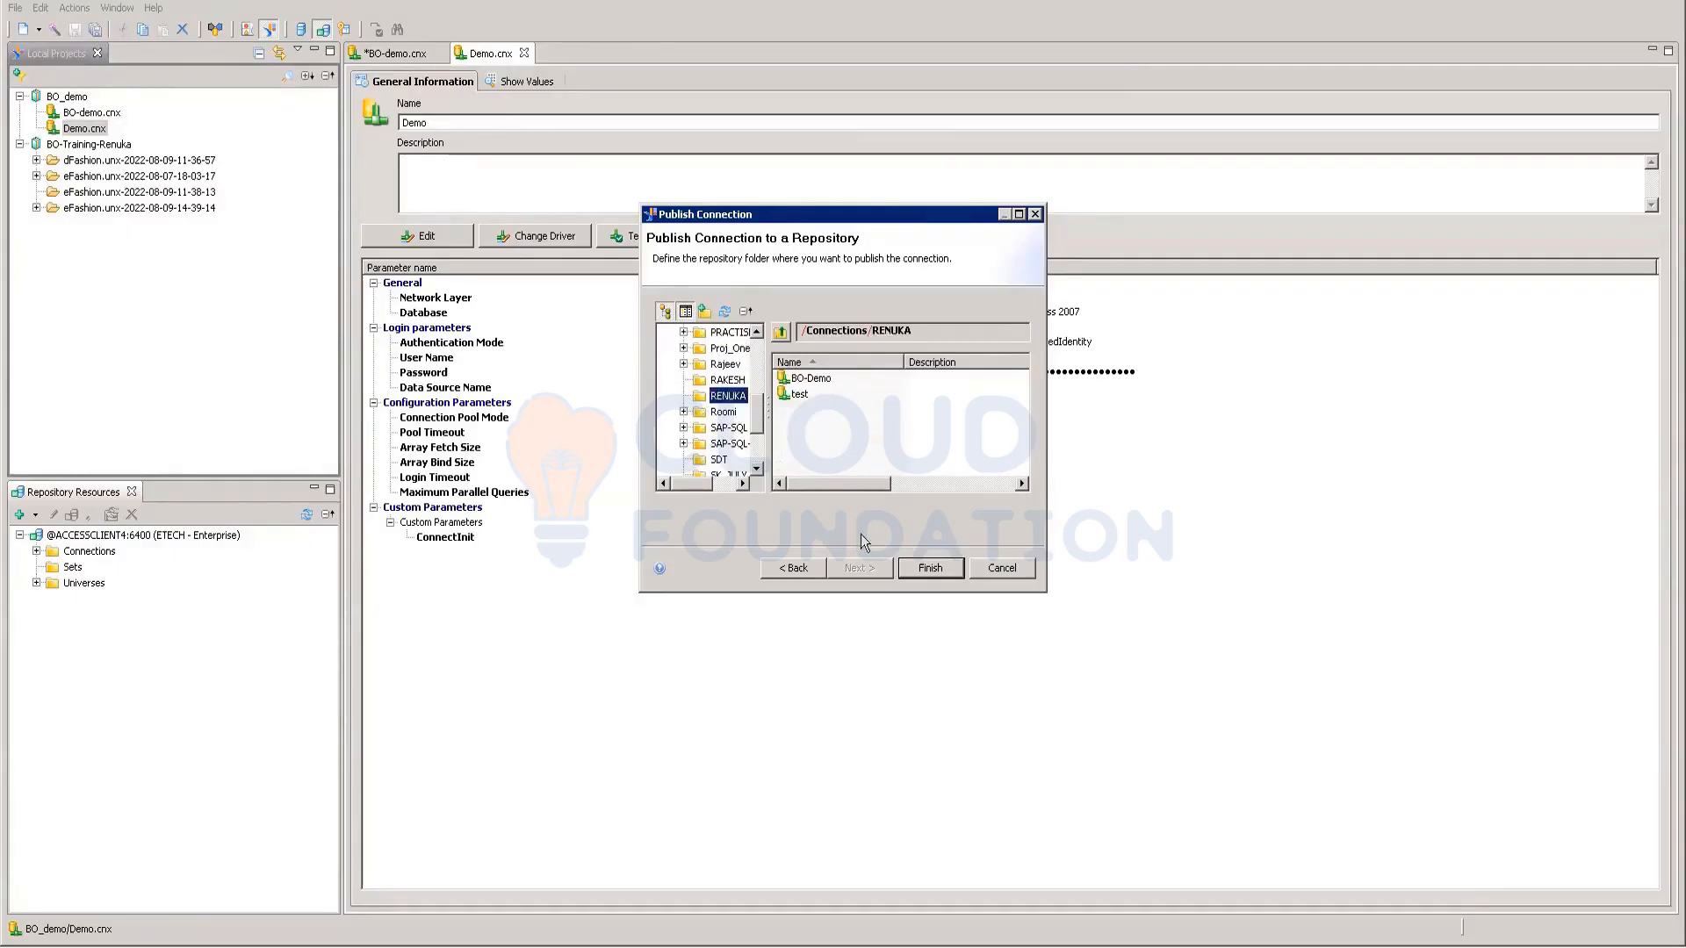
click(930, 569)
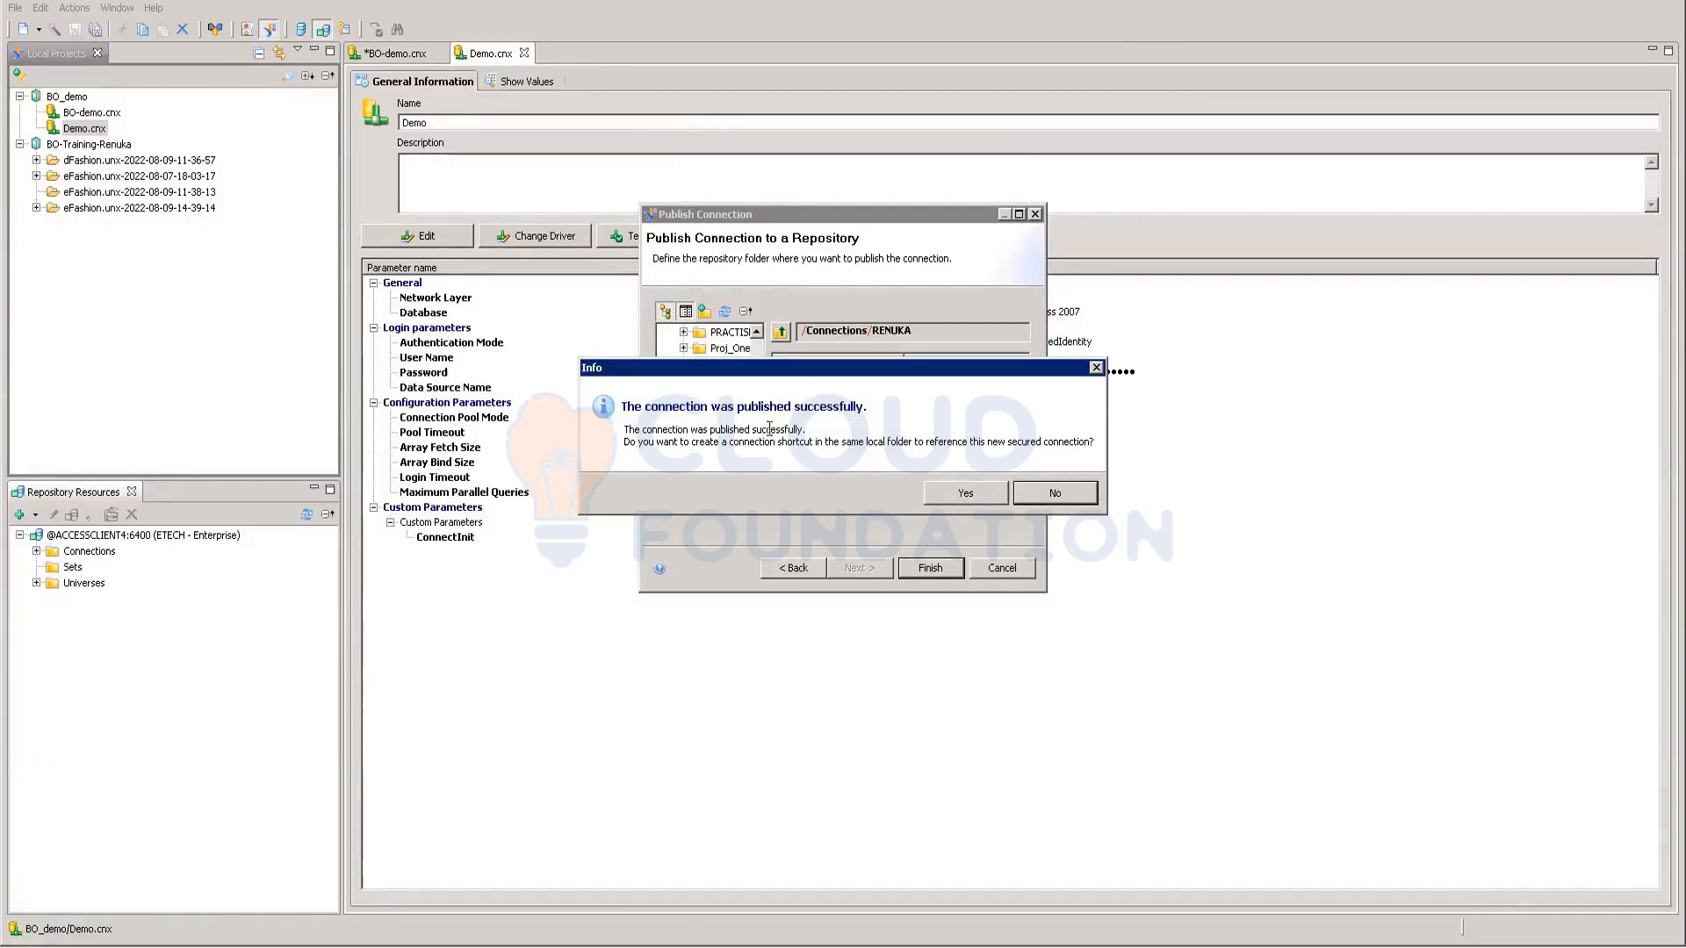
click(970, 488)
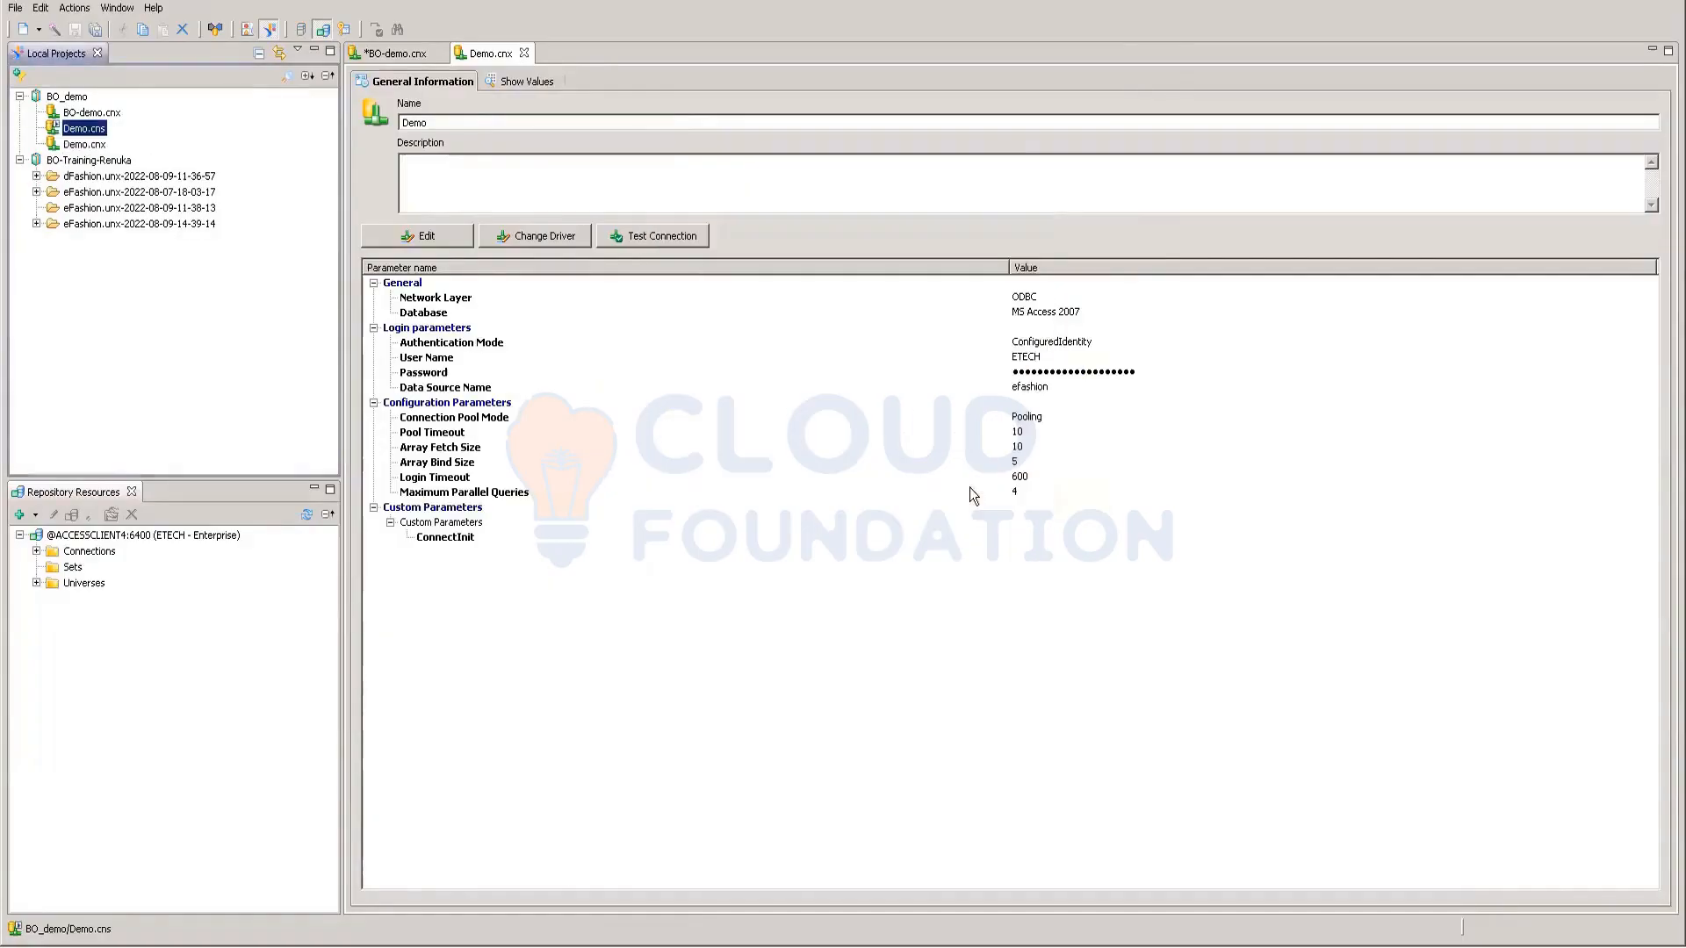
Check the Demo.cns shortcut's menu under BO_demo, then return to slide 12 of the presentation
click(96, 145)
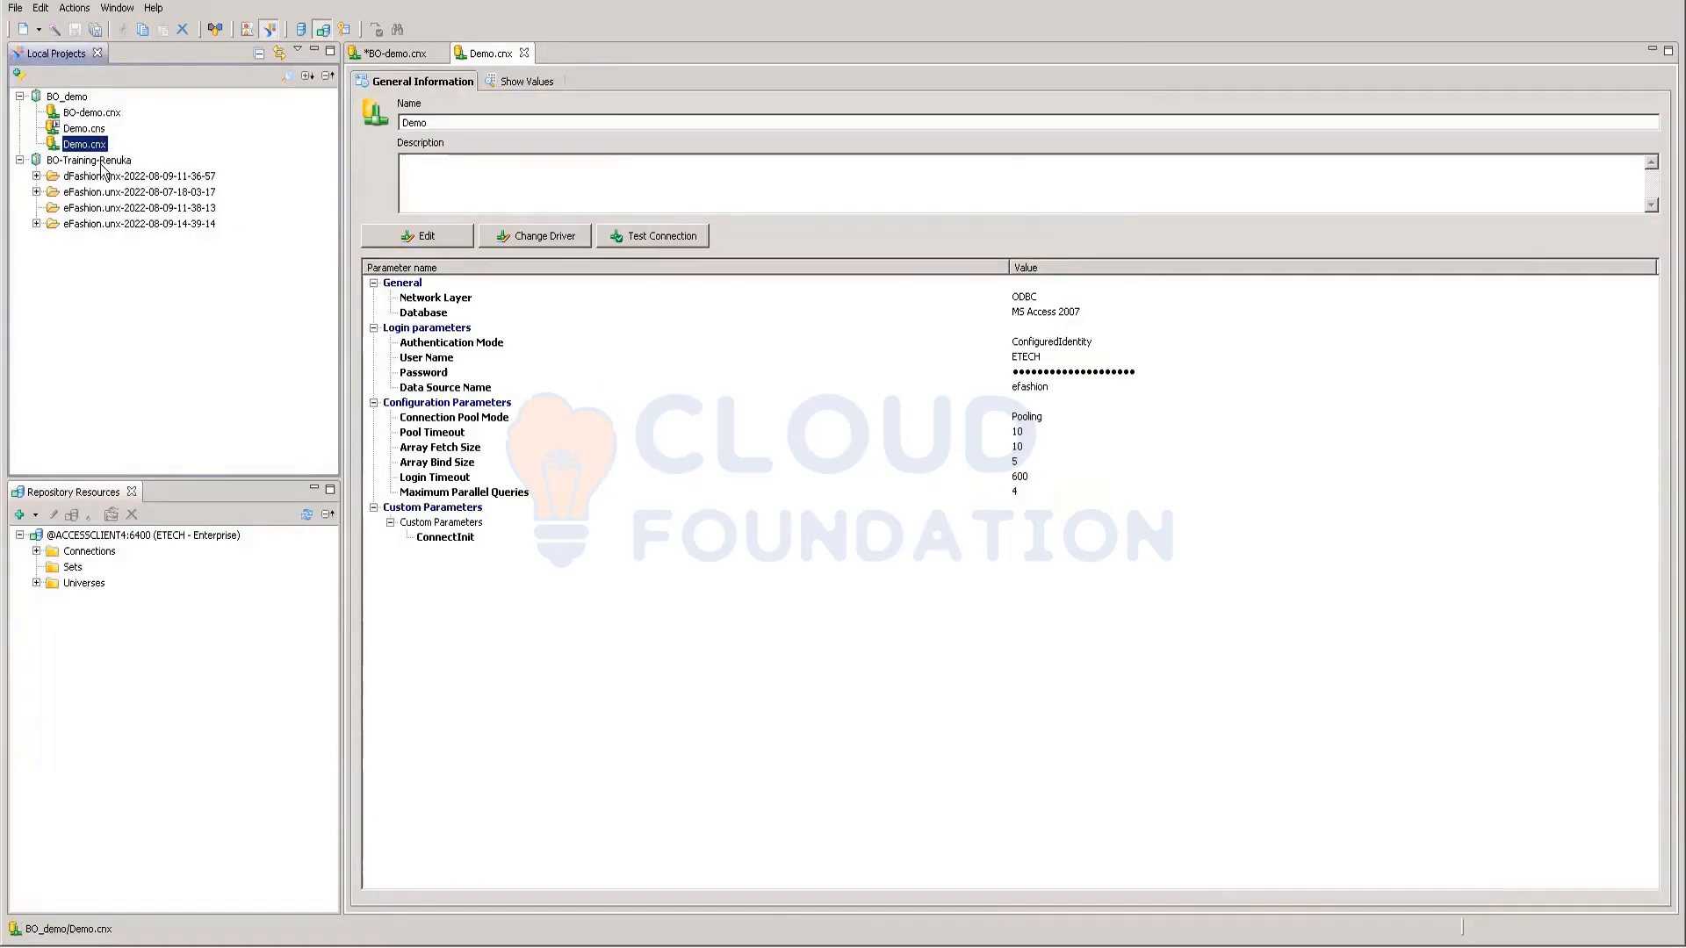
click(102, 130)
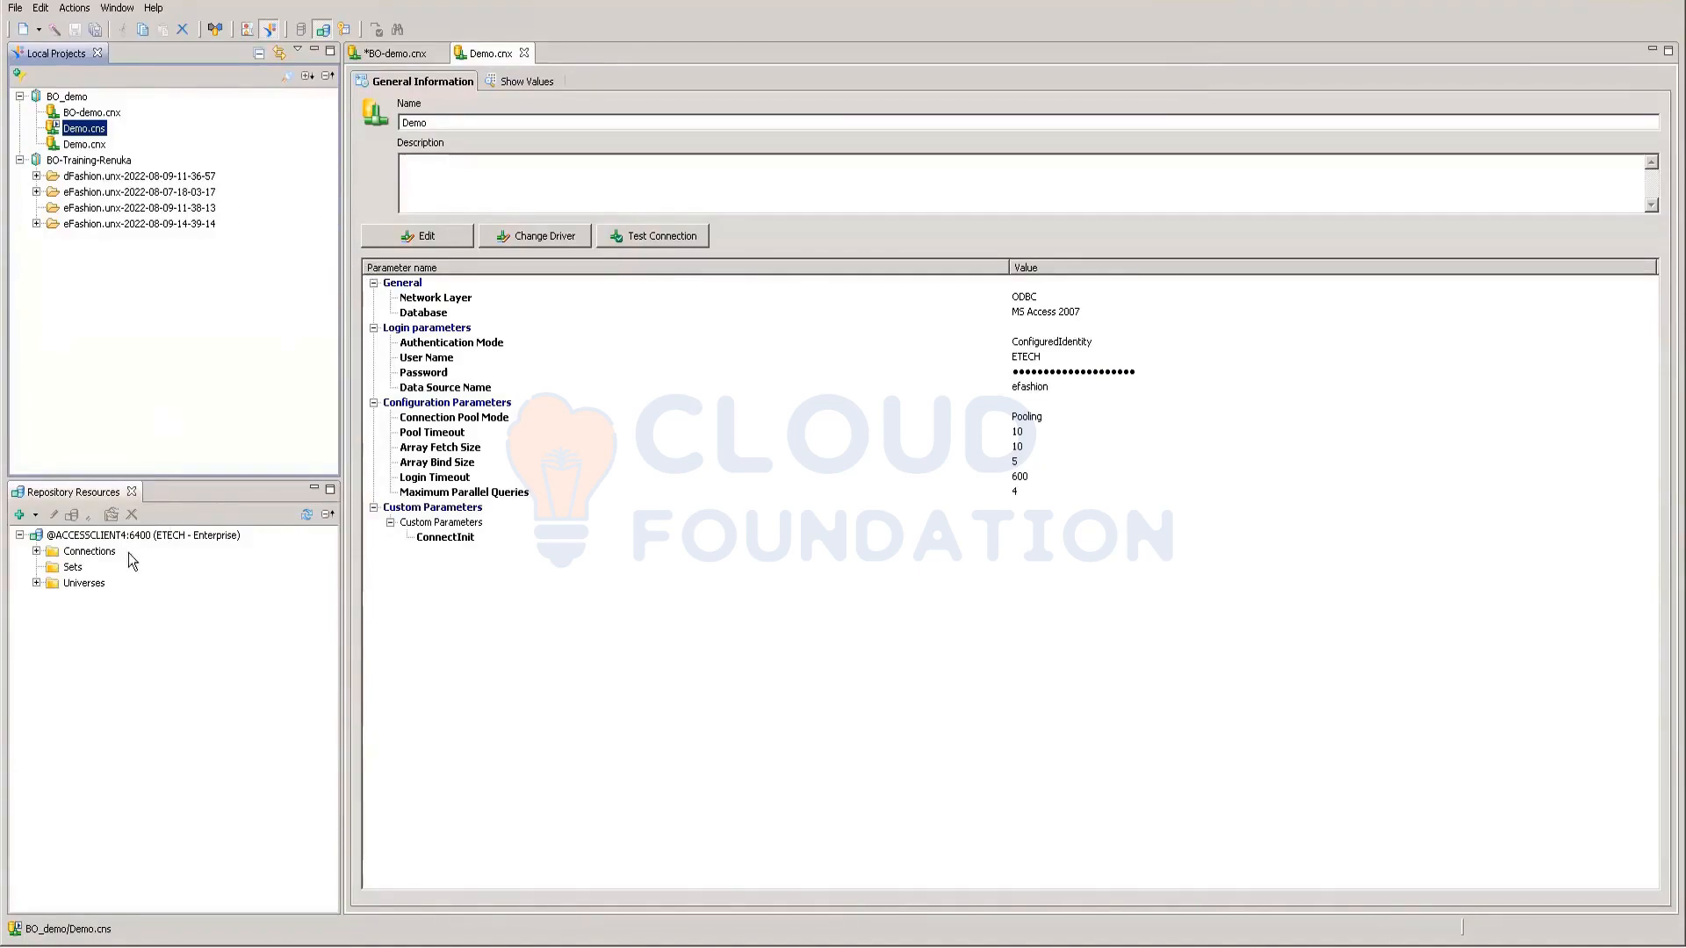
right_click(99, 134)
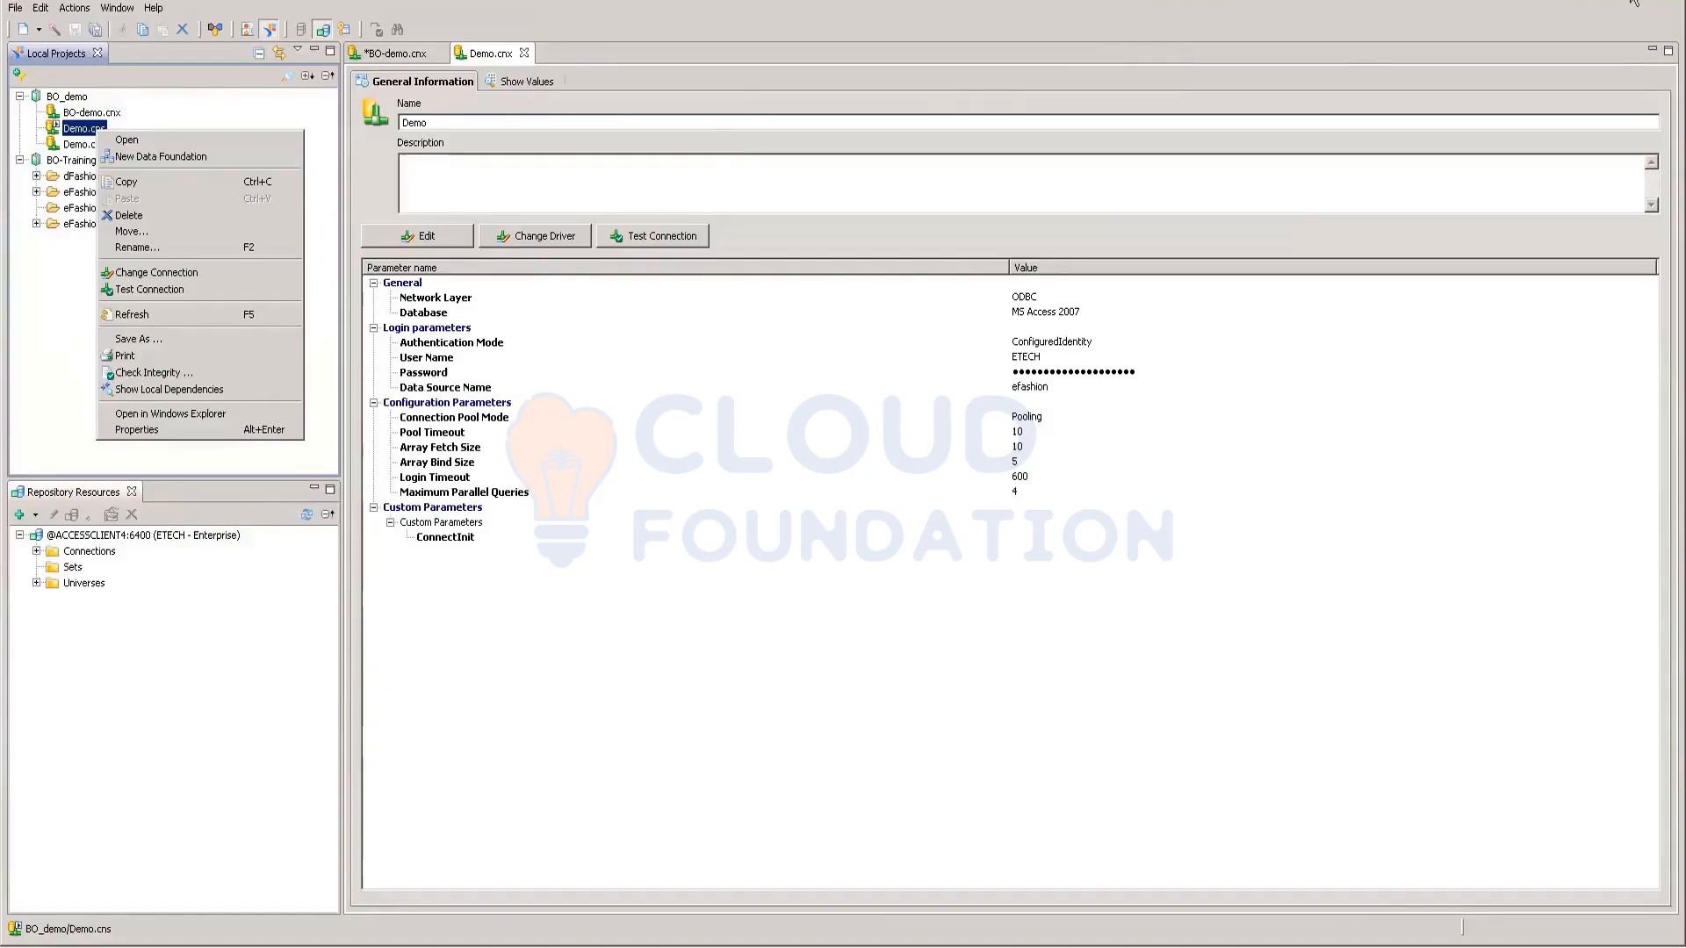
key(Escape)
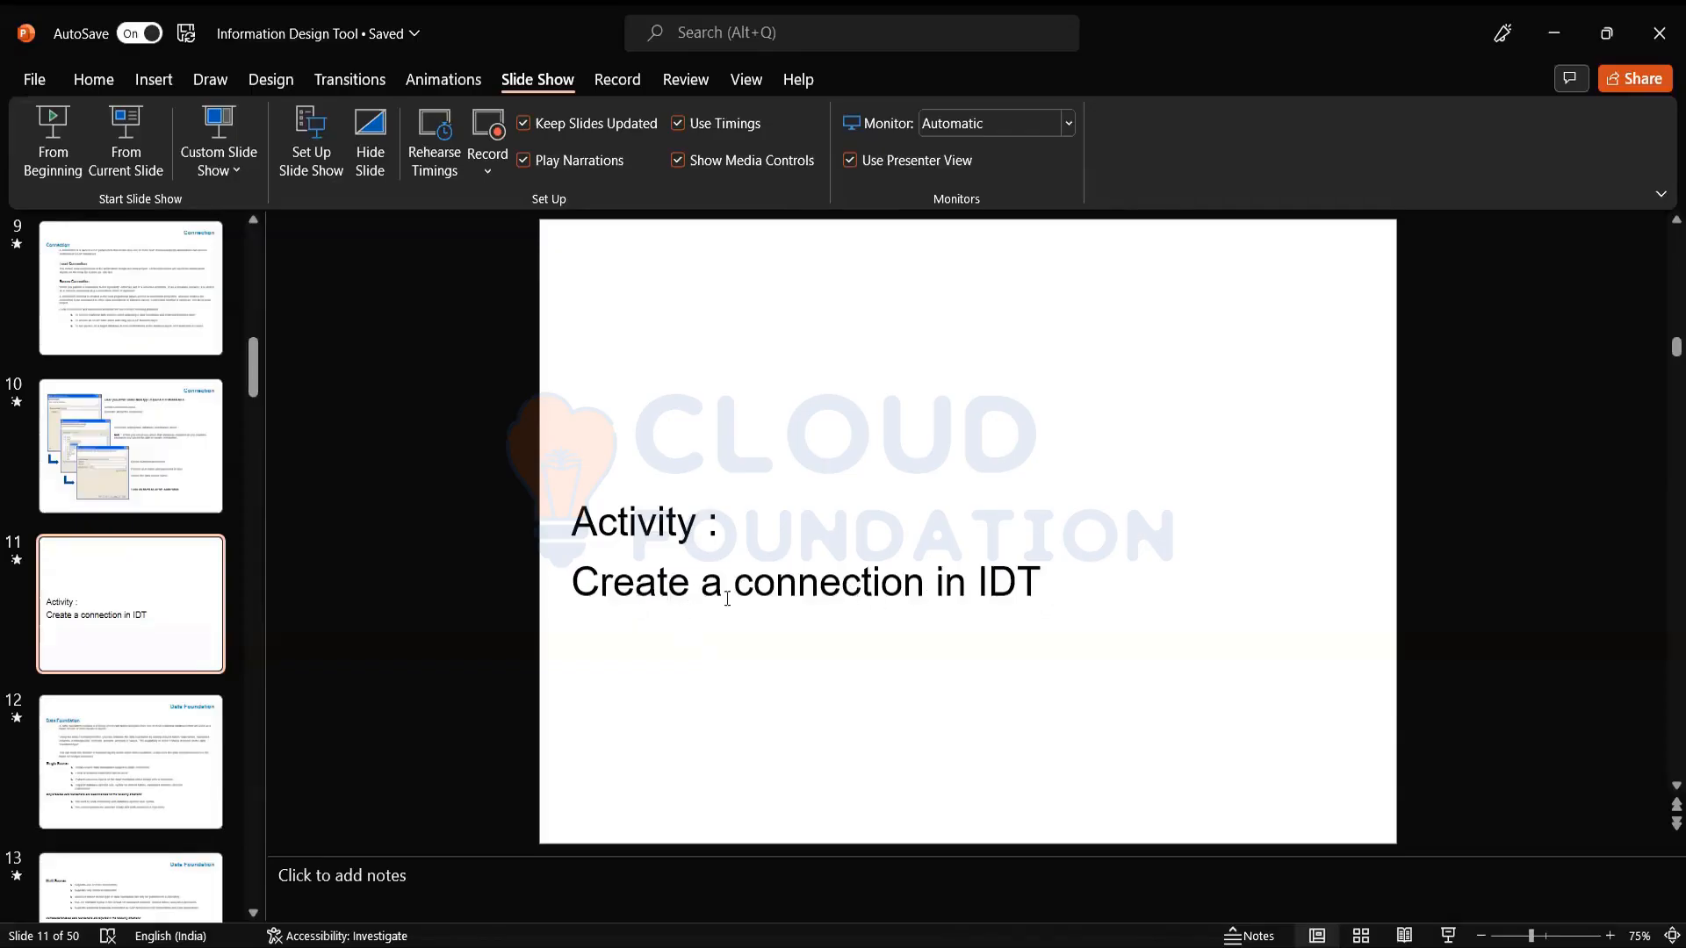
click(167, 770)
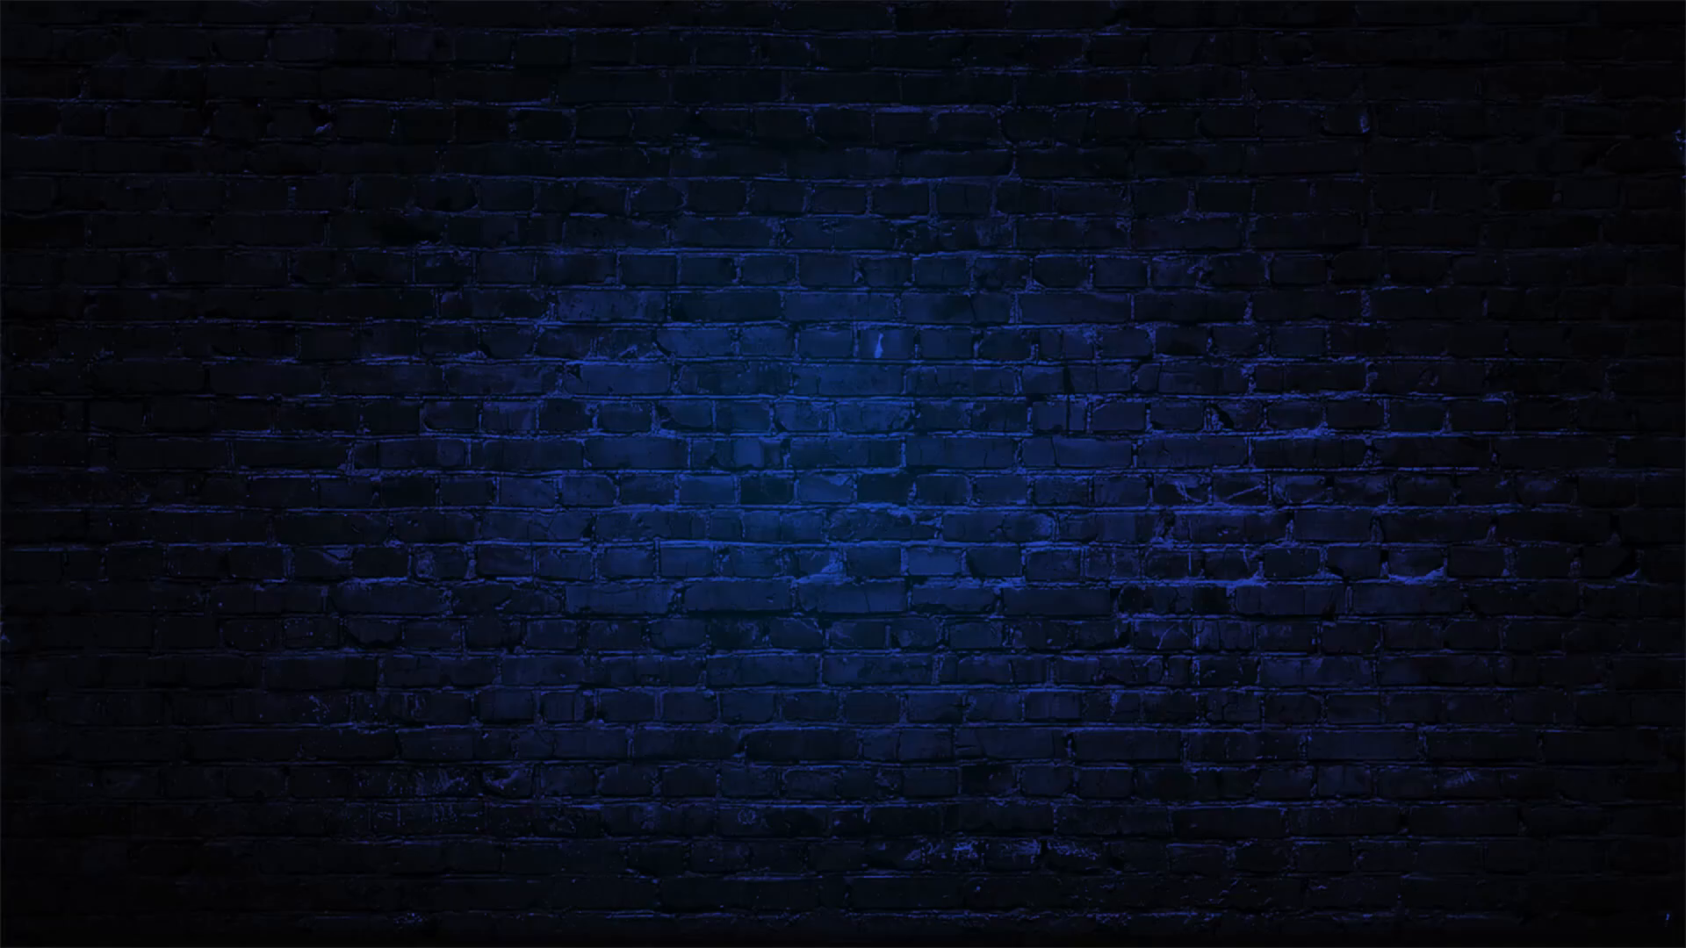